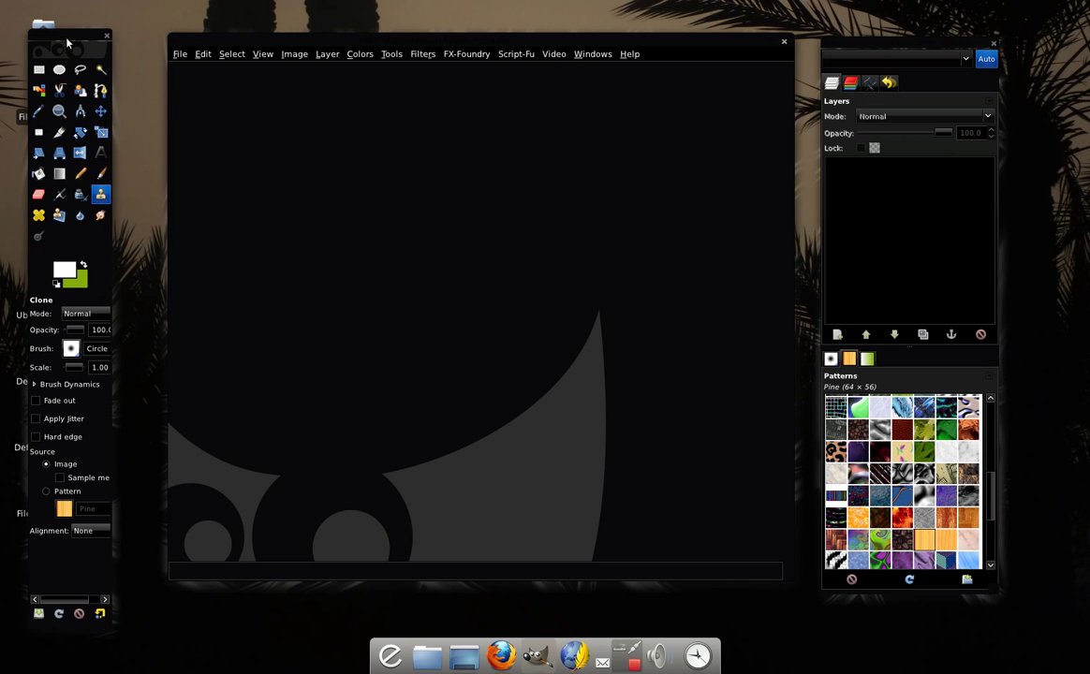
left_click_drag(243, 42, 258, 36)
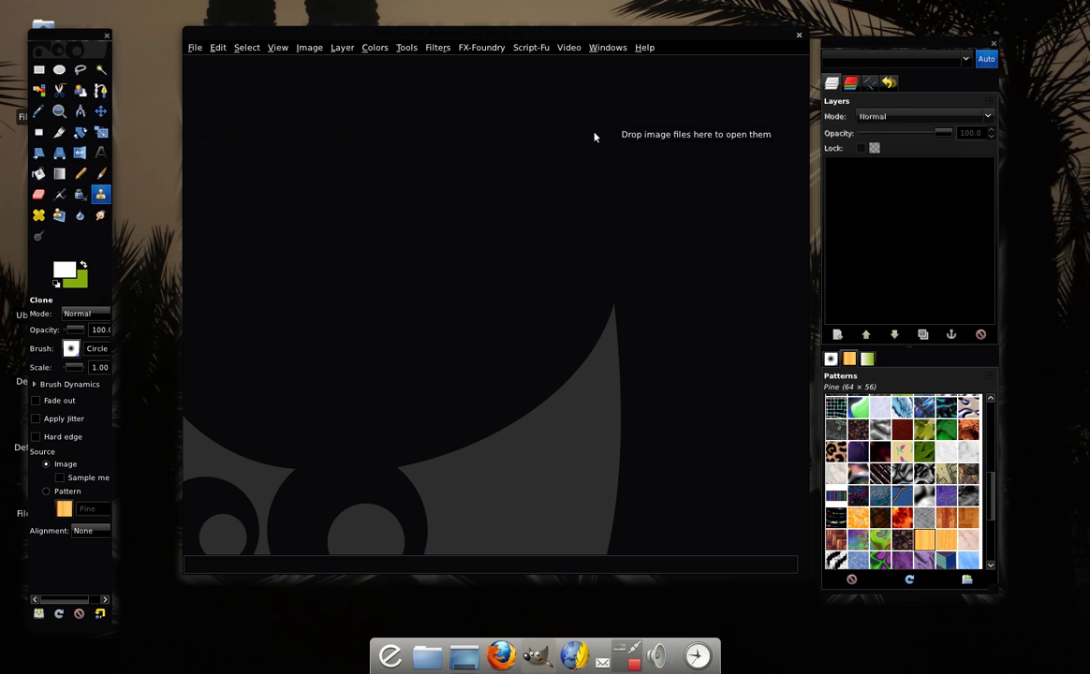
left_click(194, 48)
left_click(211, 90)
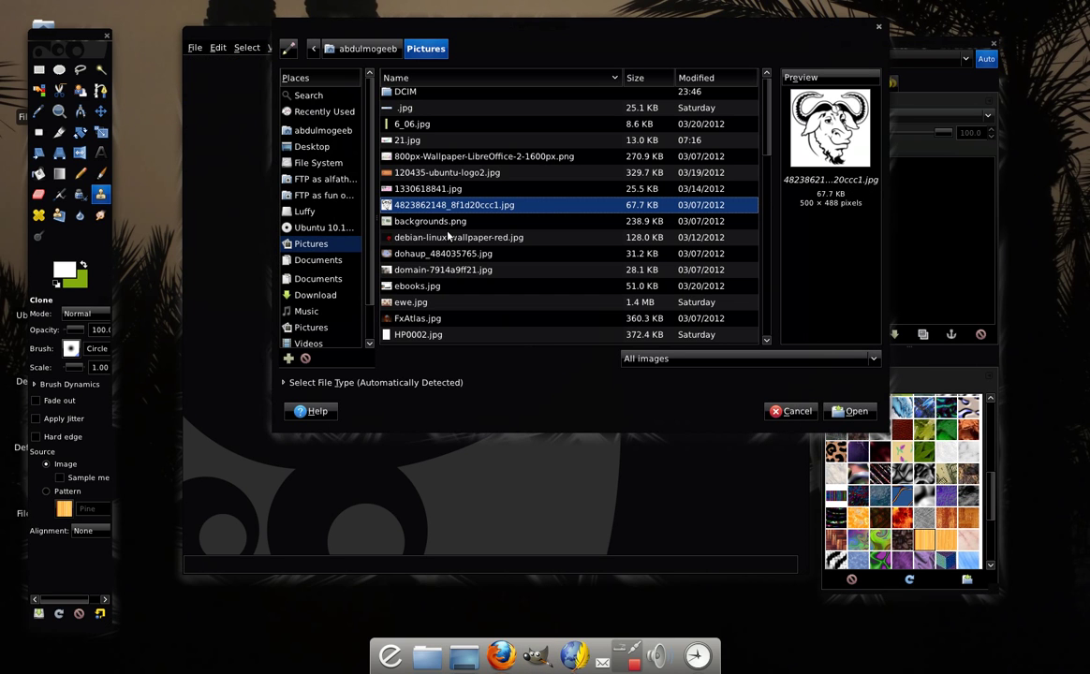
double_click(443, 205)
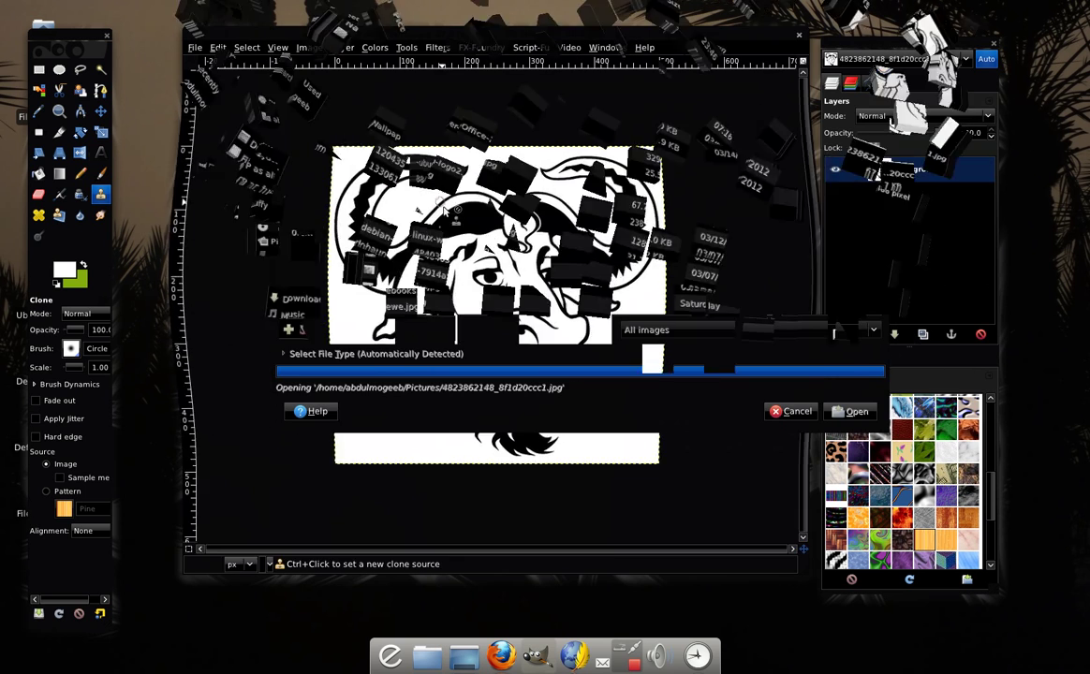
left_click_drag(437, 36, 425, 28)
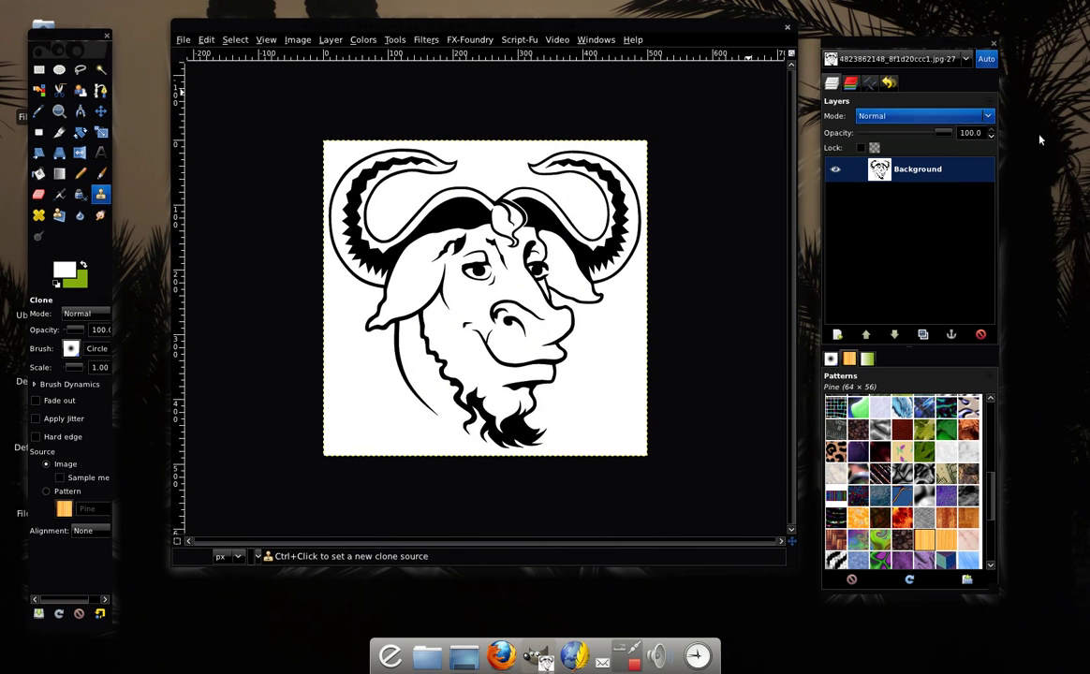
- Use Fuzzy Select to compare selecting the black outlines against the white face interior
left_click_drag(904, 44, 938, 39)
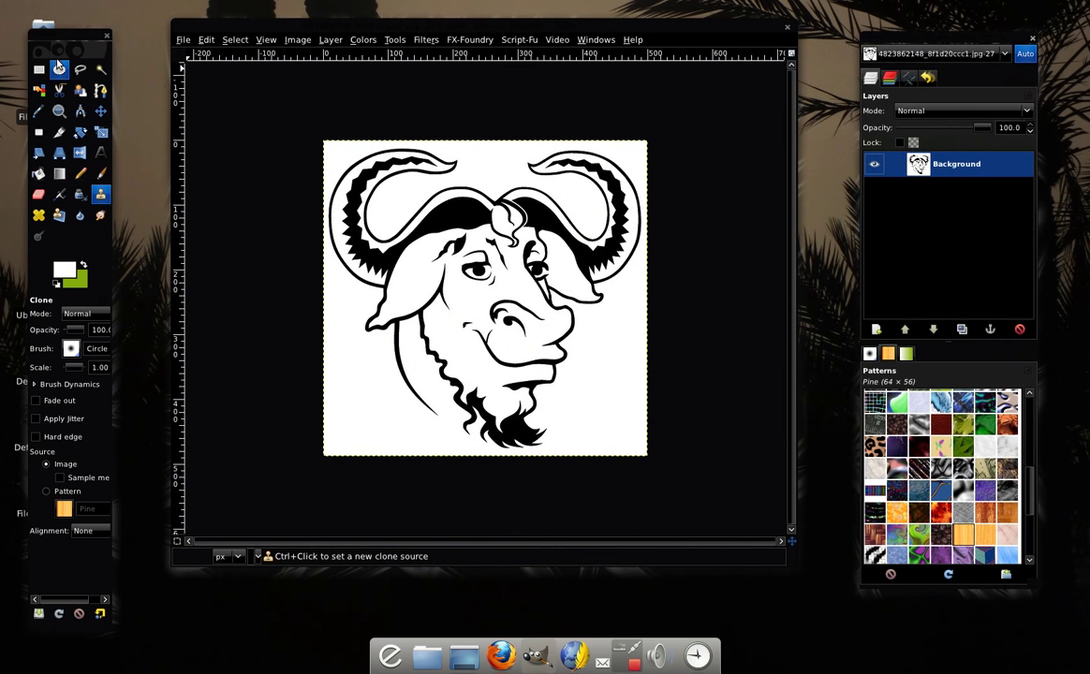
left_click(100, 69)
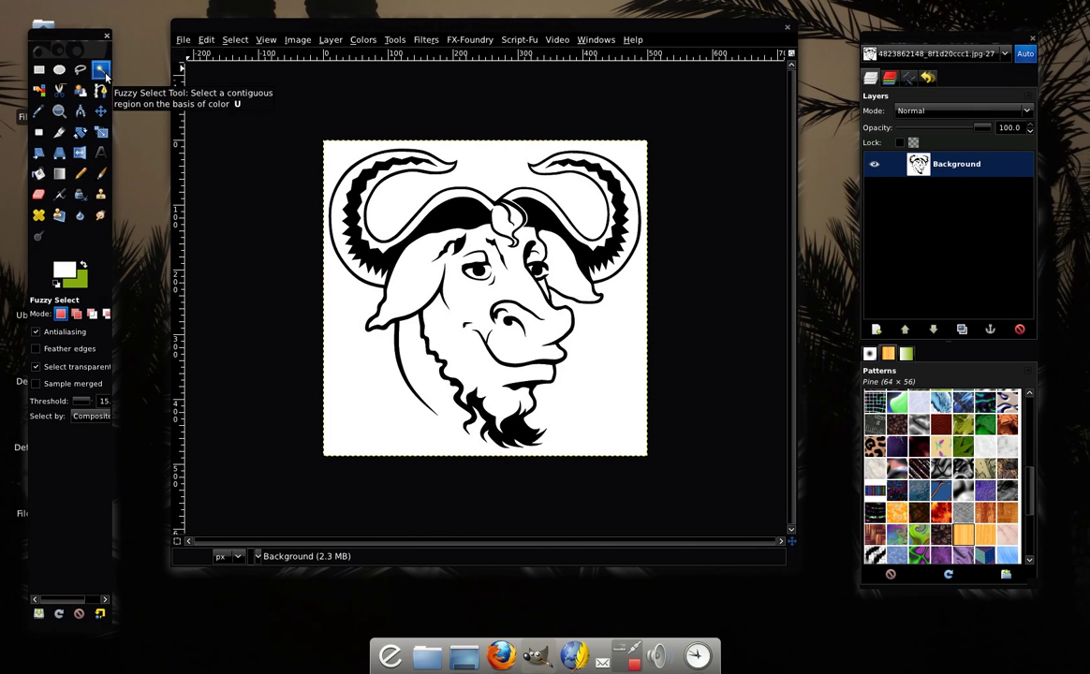
left_click(447, 221)
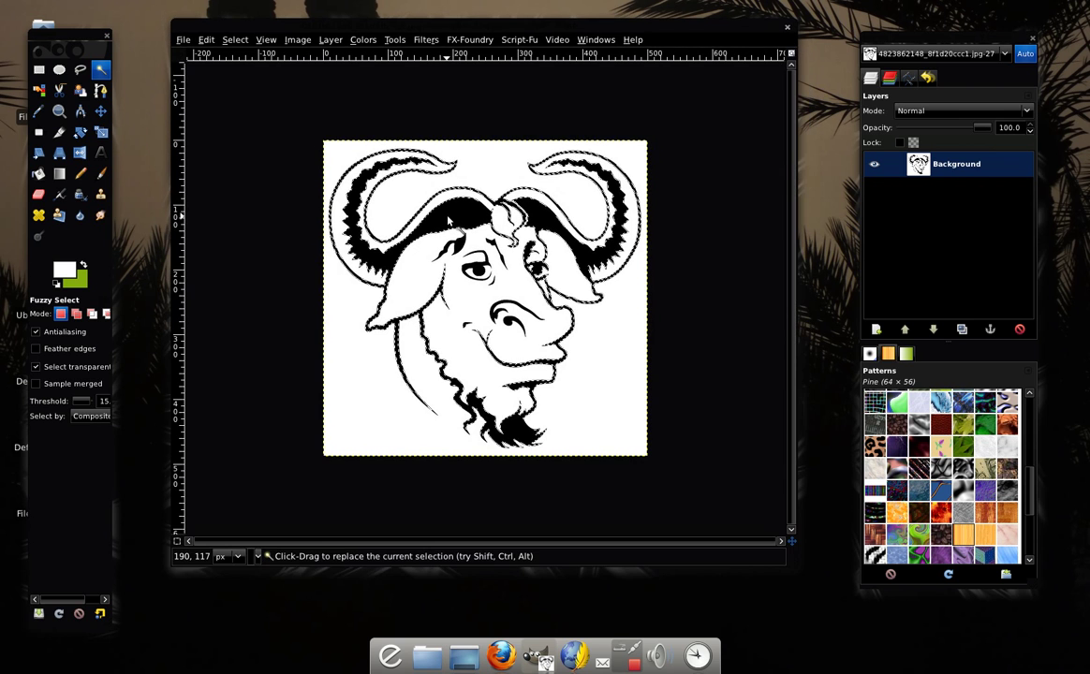
left_click(465, 310)
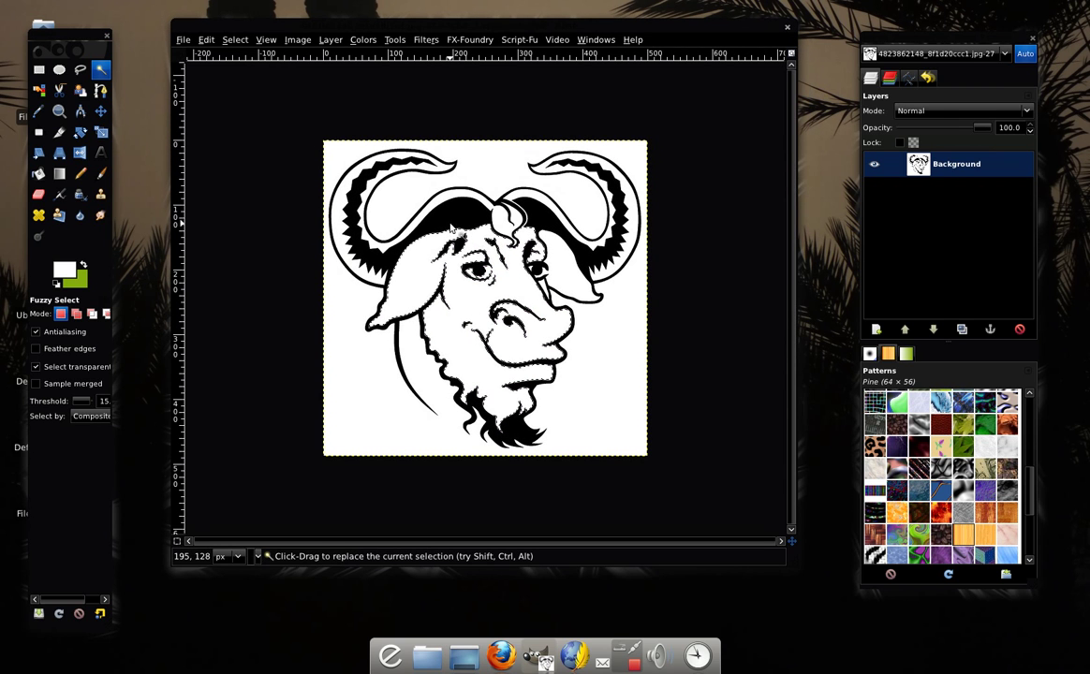
left_click(384, 187)
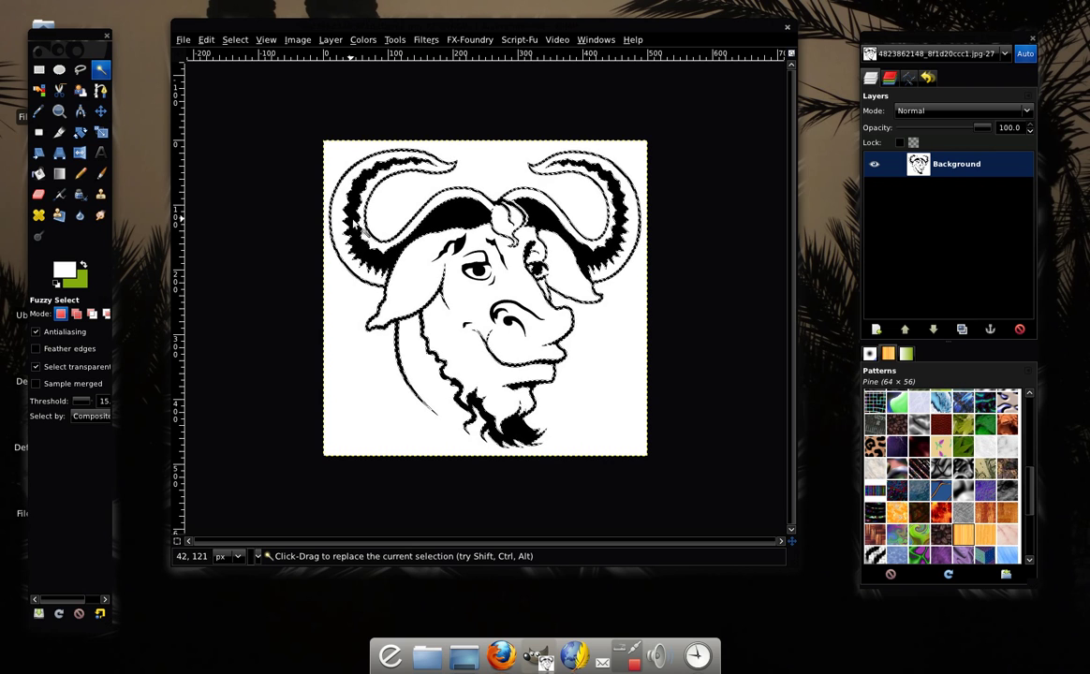
left_click(509, 291)
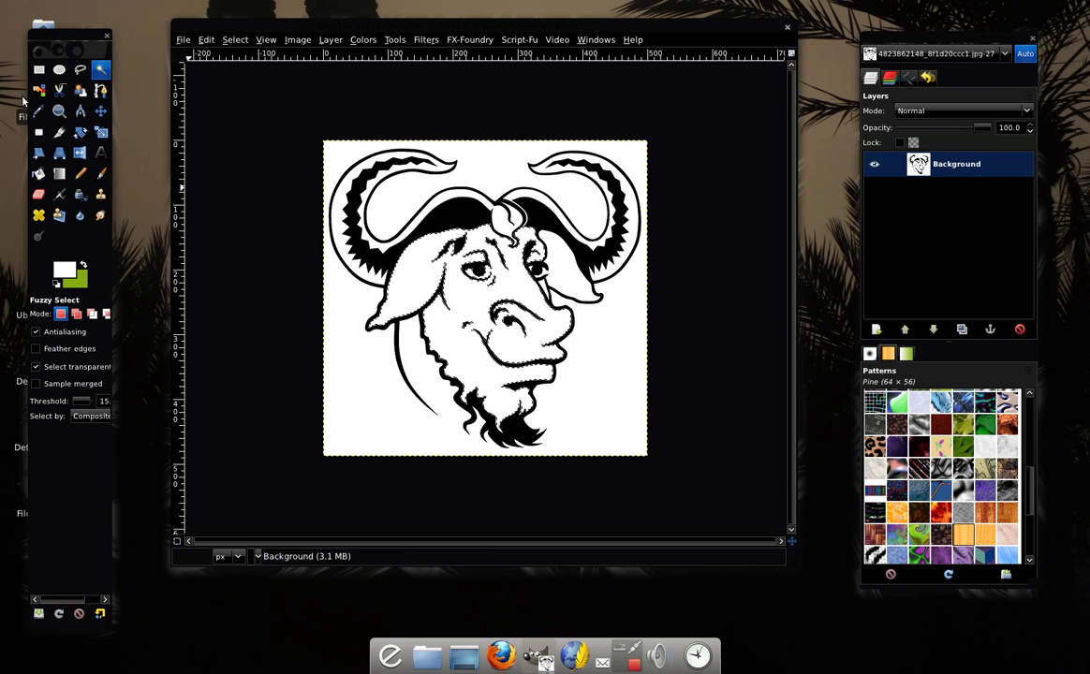
- Choose the Paintbrush with a black (000000) foreground colour
left_click(81, 174)
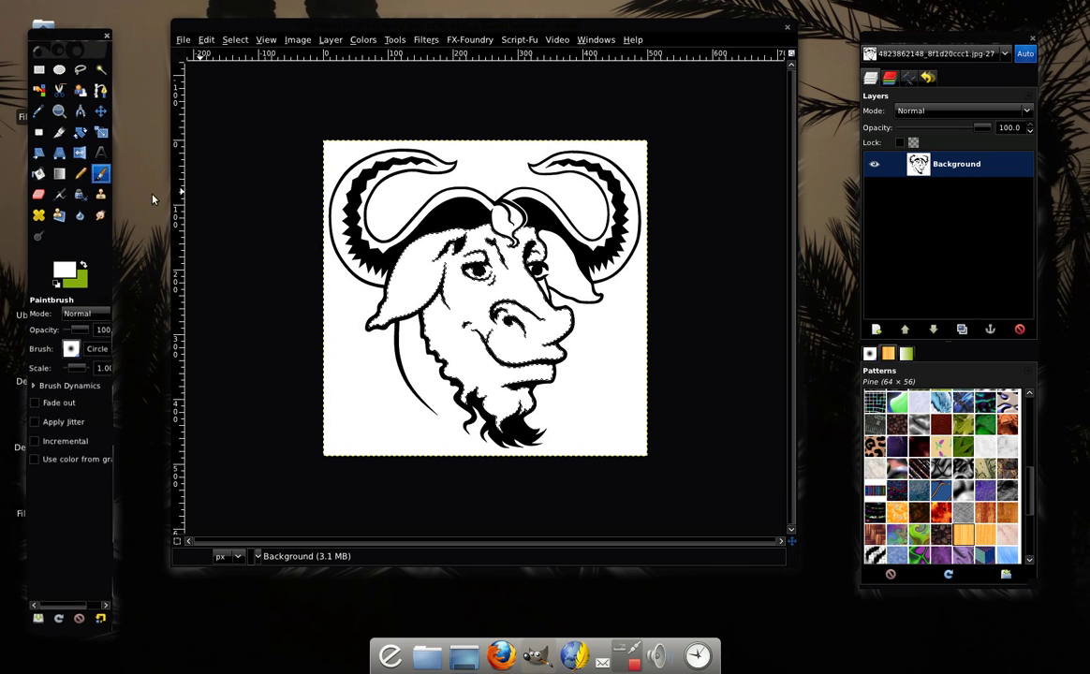
left_click(62, 270)
left_click(51, 59)
left_click_drag(51, 60, 14, 157)
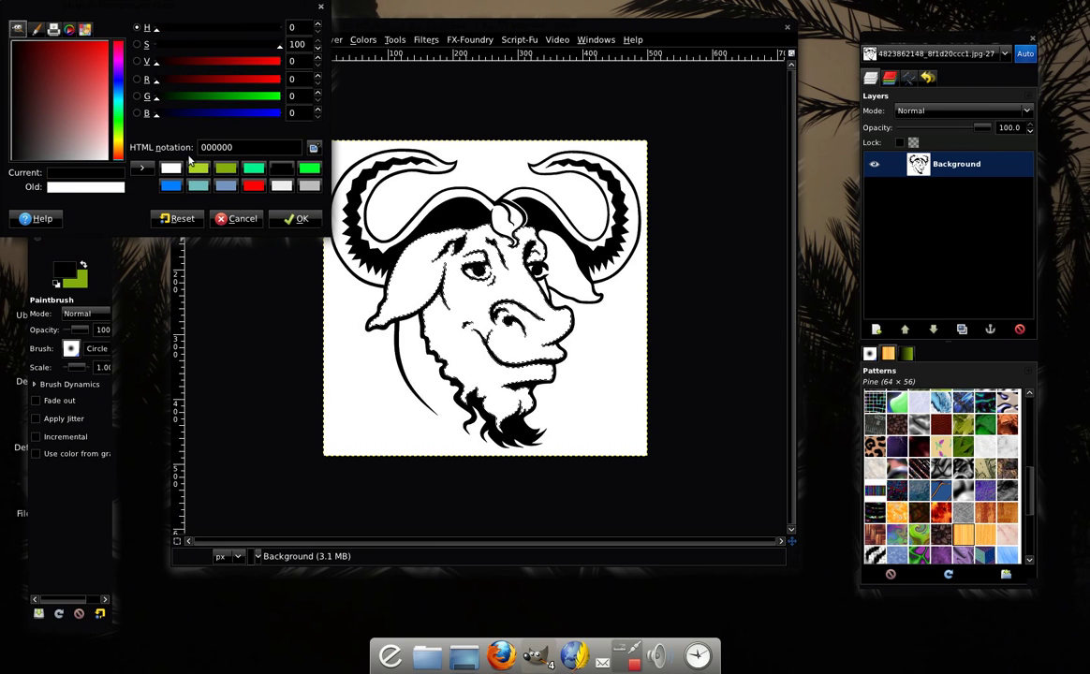
left_click(296, 218)
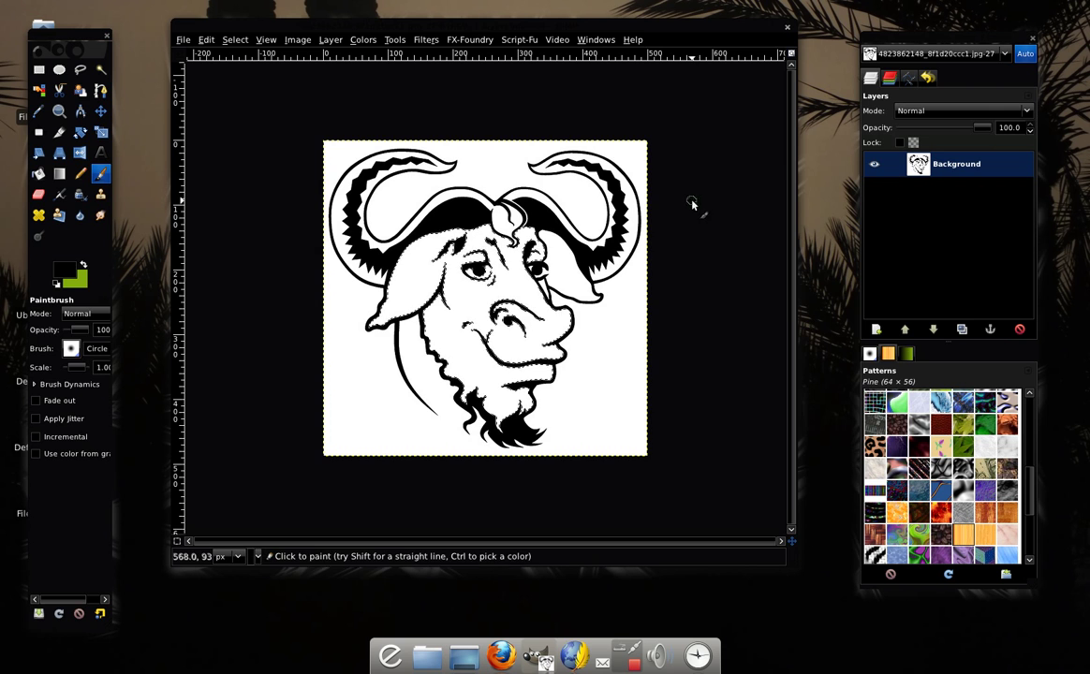
- Paint a black loop near the lower-right corner and Fuzzy Select it
key("ctrl+d")
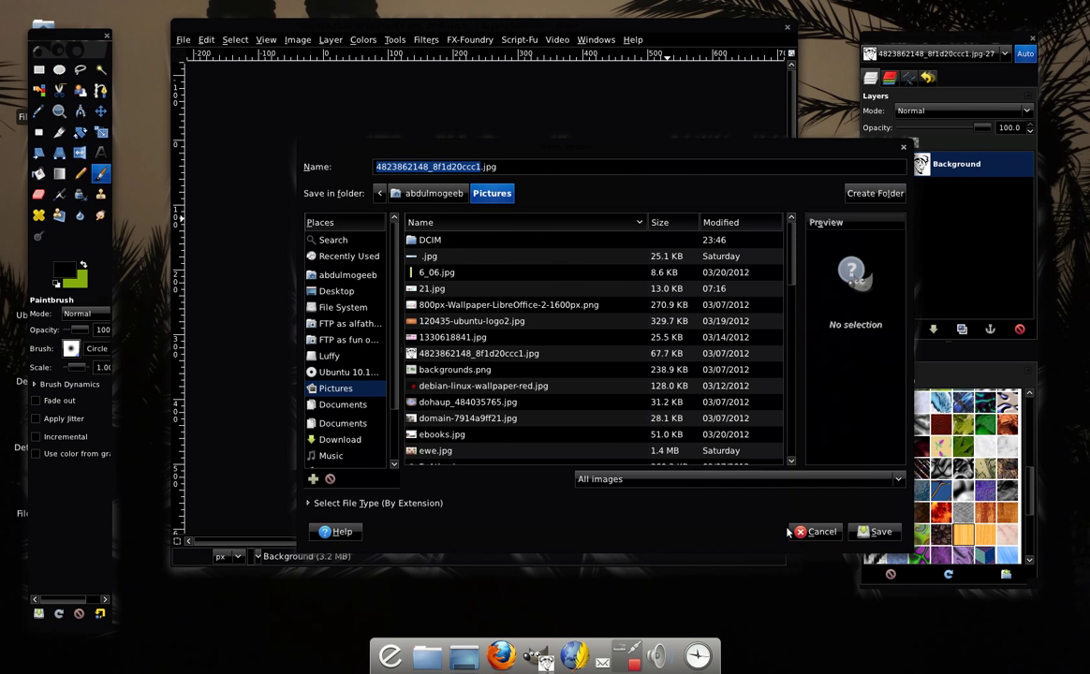
left_click(802, 531)
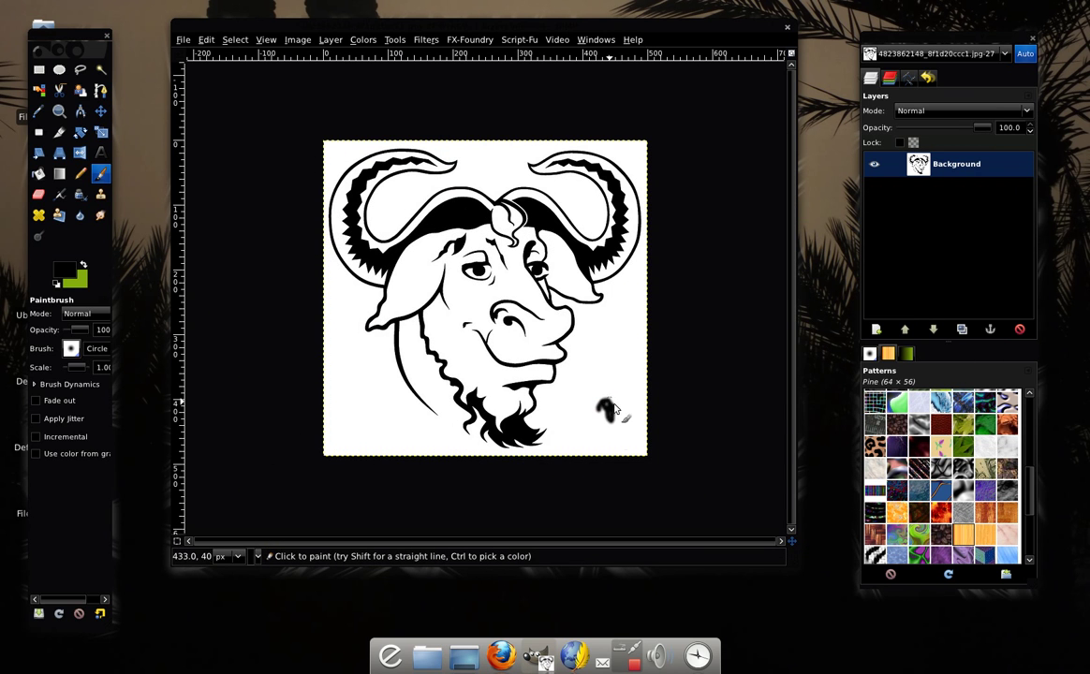
left_click_drag(614, 407, 617, 414)
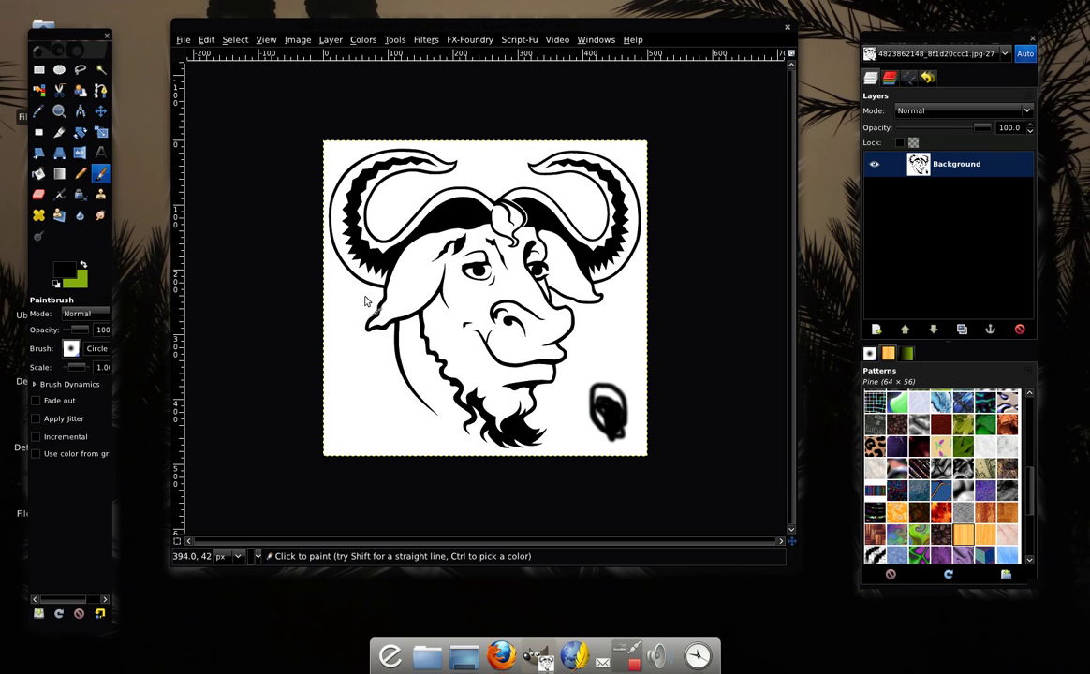
left_click(102, 71)
left_click(609, 417)
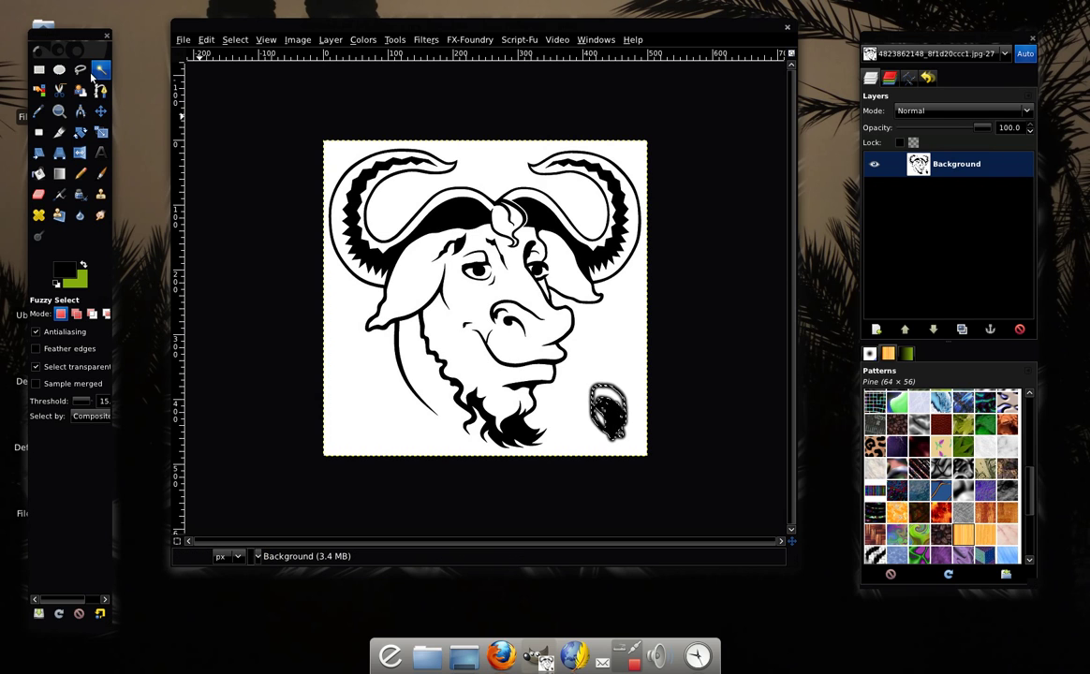
left_click(38, 92)
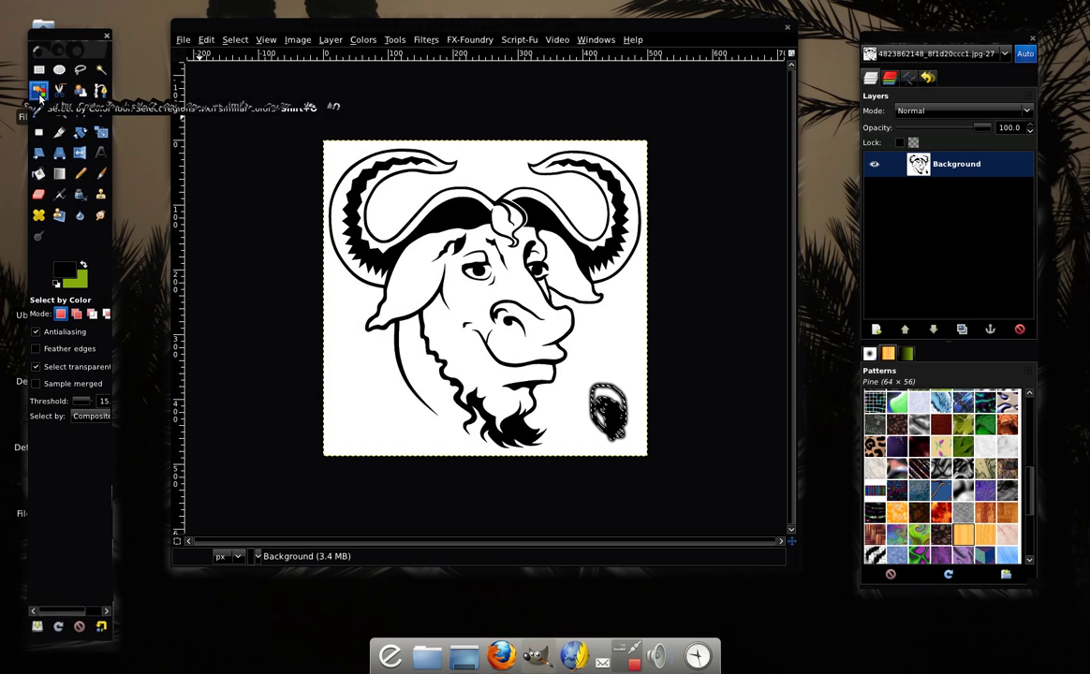
left_click(614, 419)
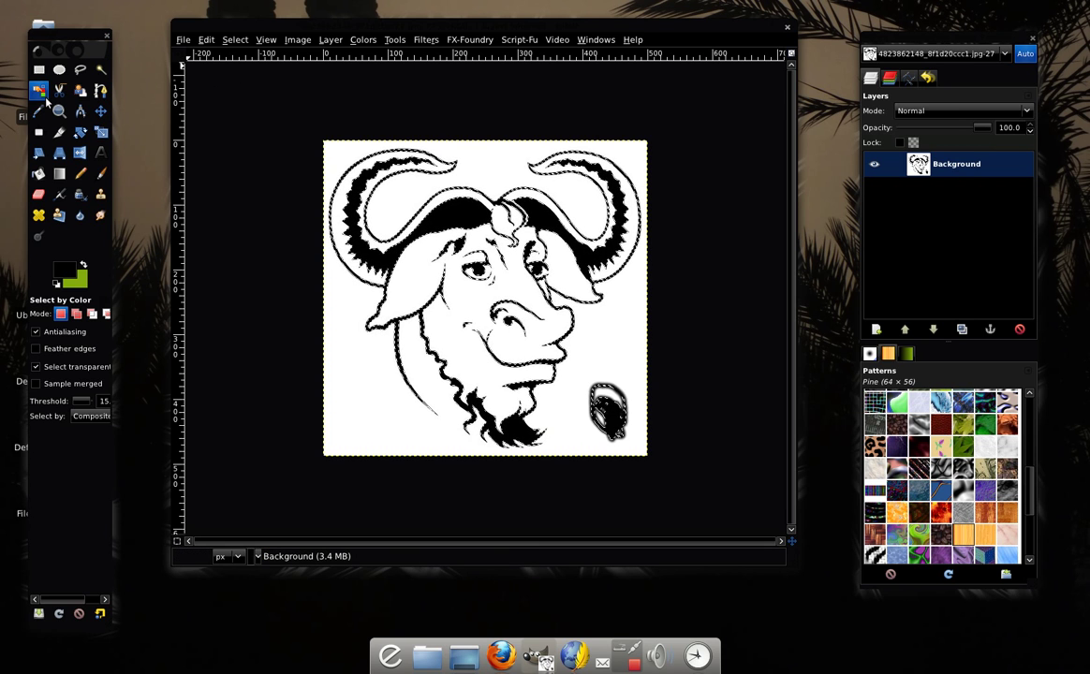
left_click(101, 70)
left_click(620, 426)
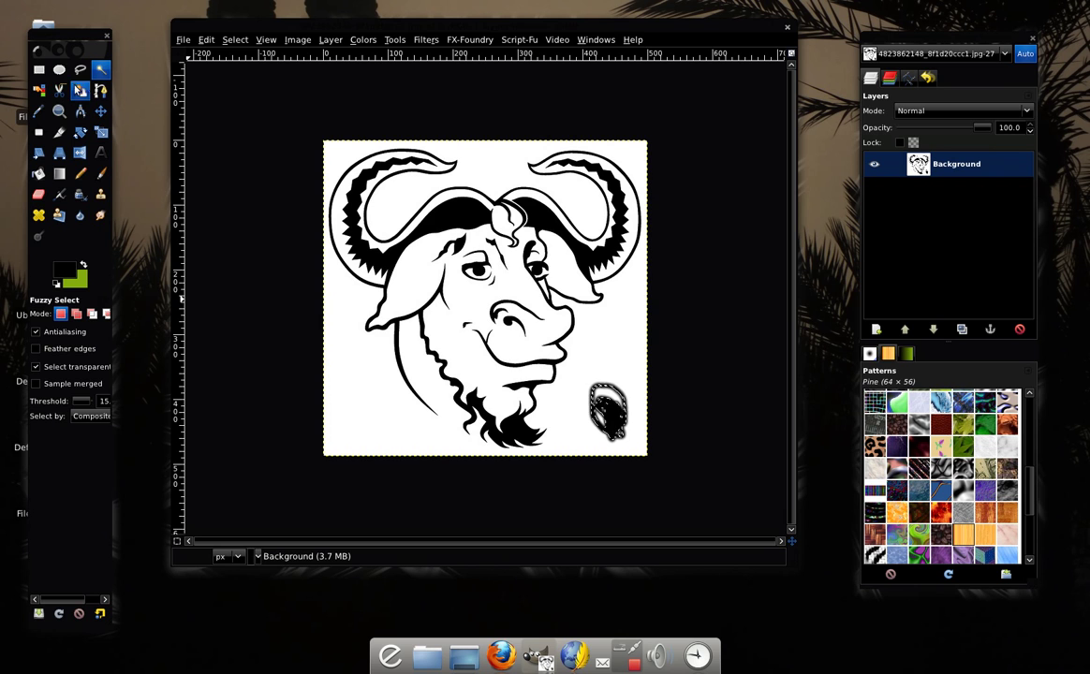
- With Free Select, trace a freehand outline around the face, then clear it
key("f")
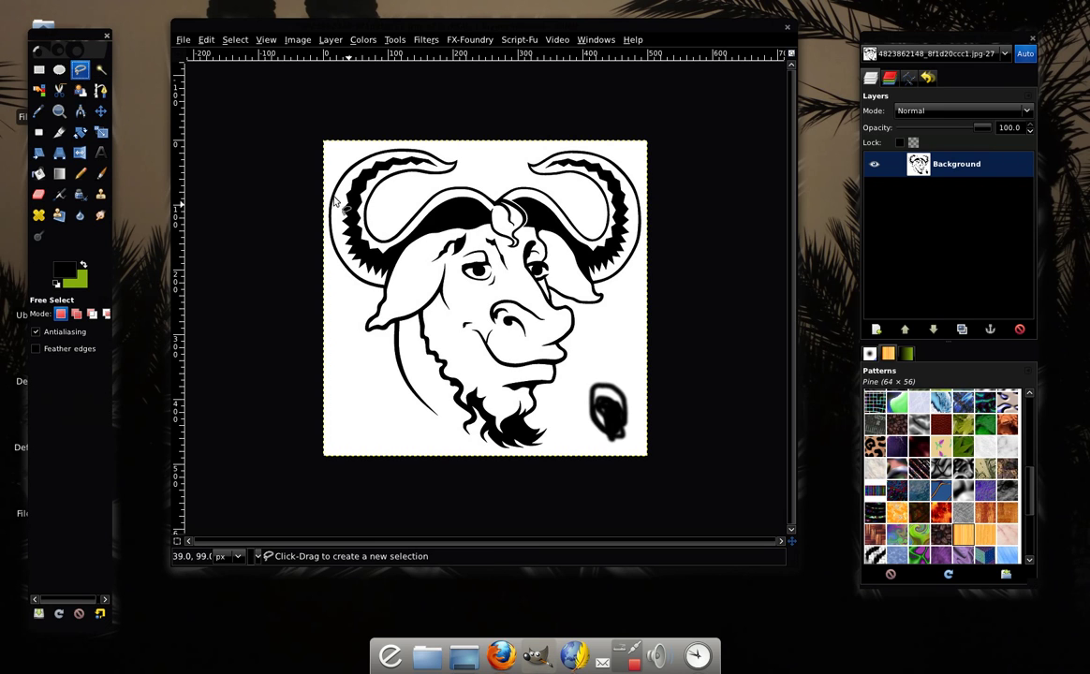
left_click(364, 169)
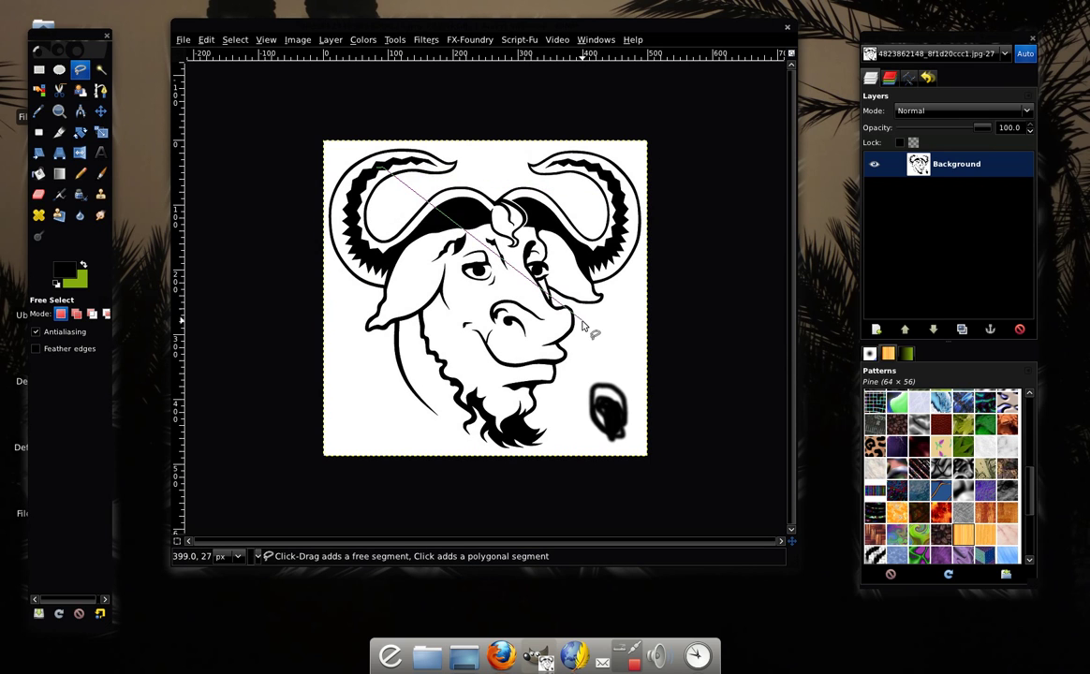
left_click(443, 174)
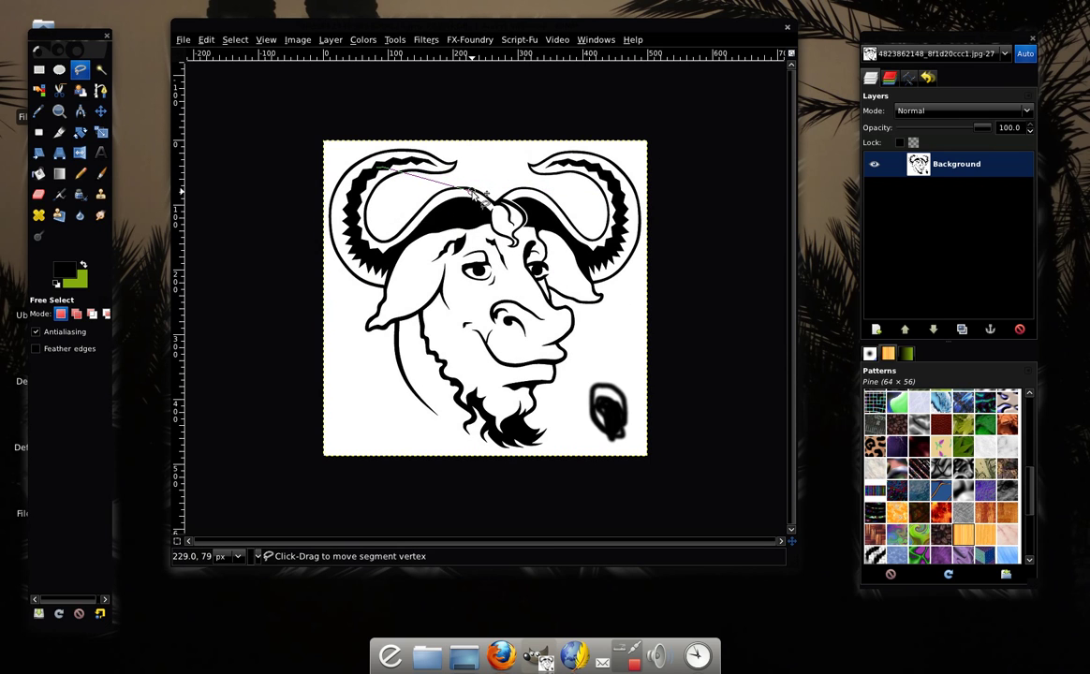
key("Escape")
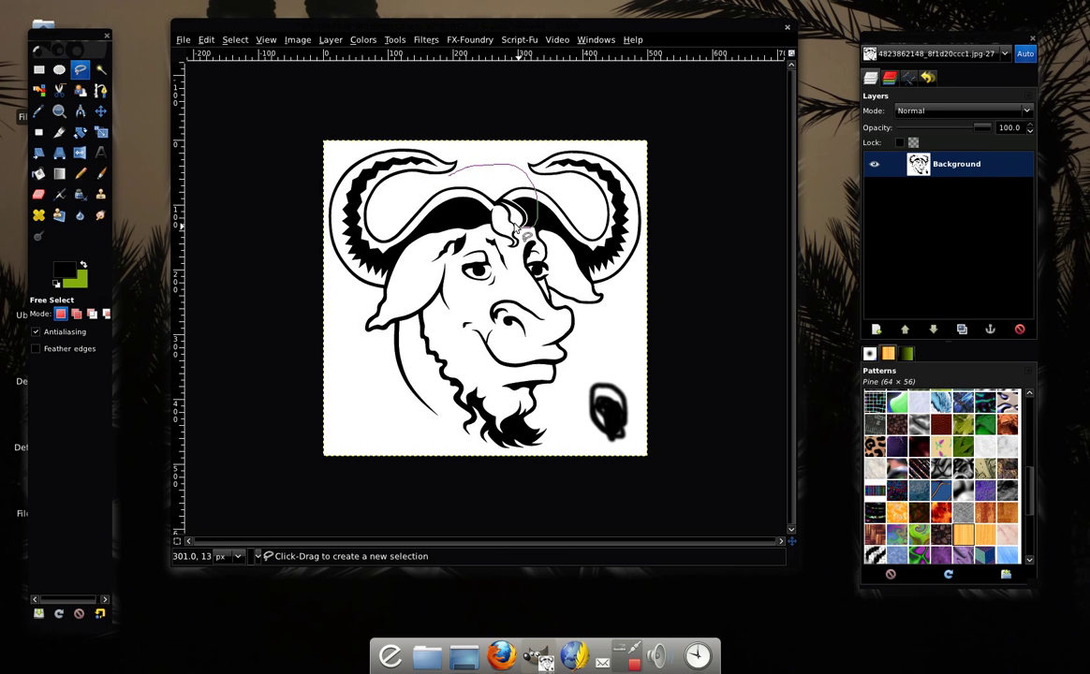
left_click_drag(557, 327, 498, 283)
left_click_drag(498, 379, 372, 278)
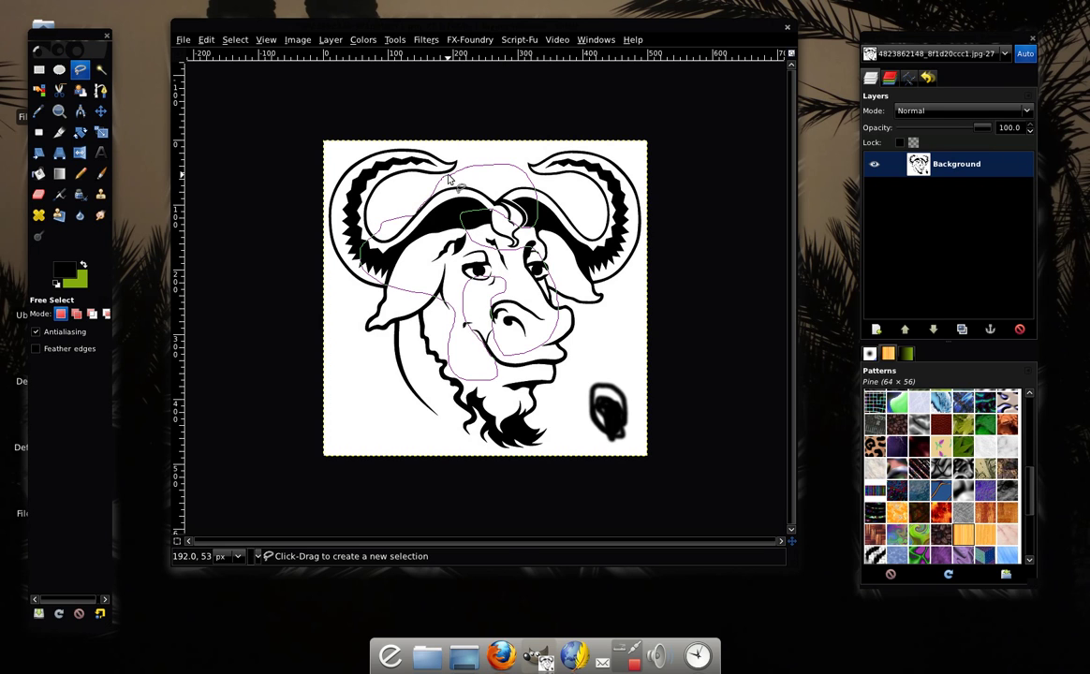
key("Return")
key("ctrl+shift+a")
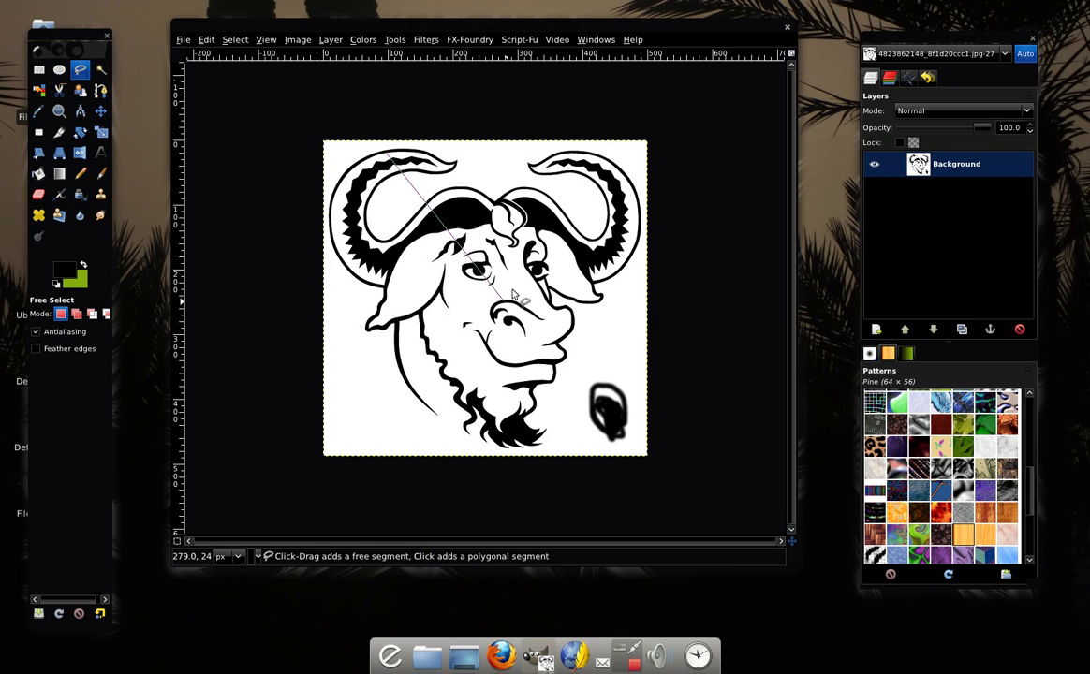
- Draw a polygon selection across the face, then clear it
left_click(615, 327)
left_click(385, 402)
left_click(388, 154)
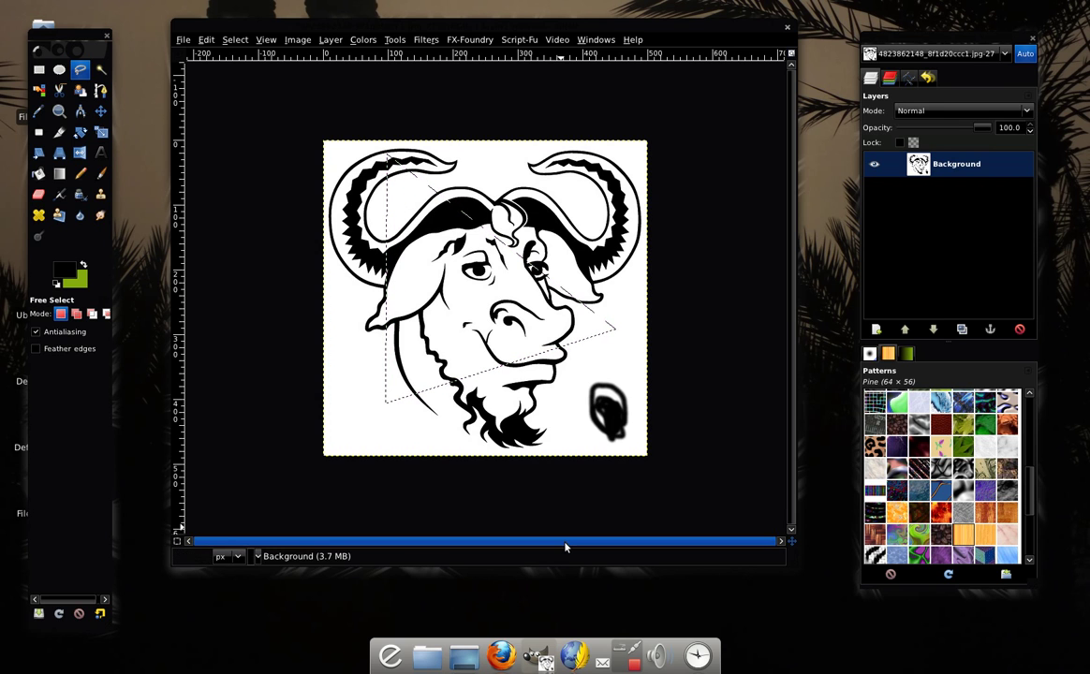
key("ctrl+shift+a")
left_click(62, 73)
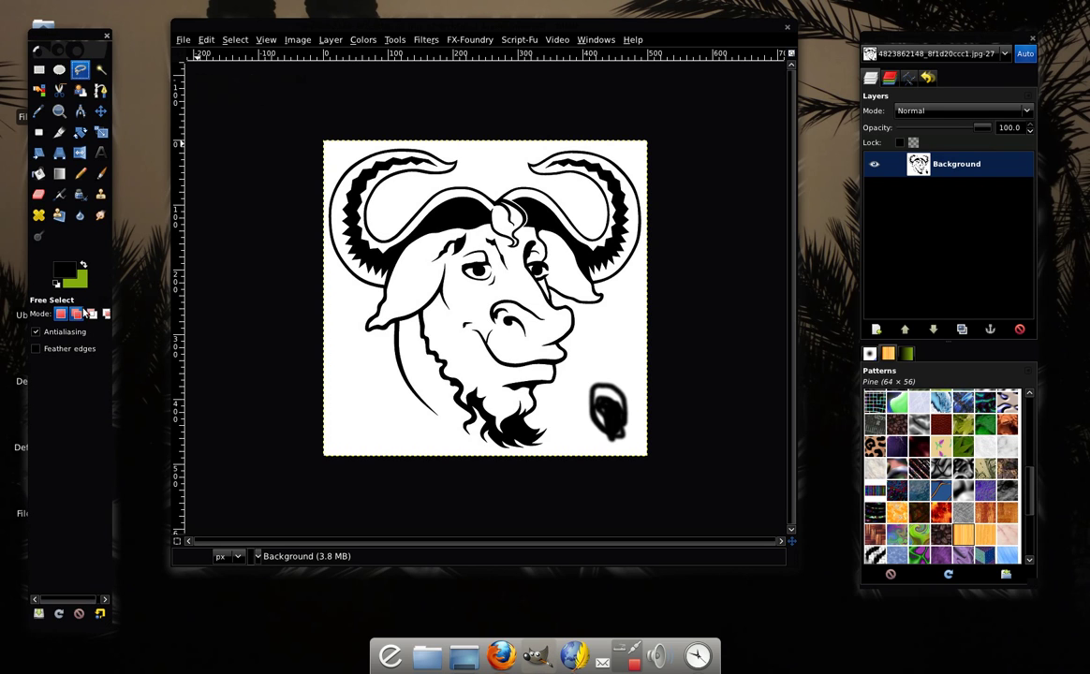
- Draw a feathered polygon selection over the upper head, then clear it
left_click(75, 348)
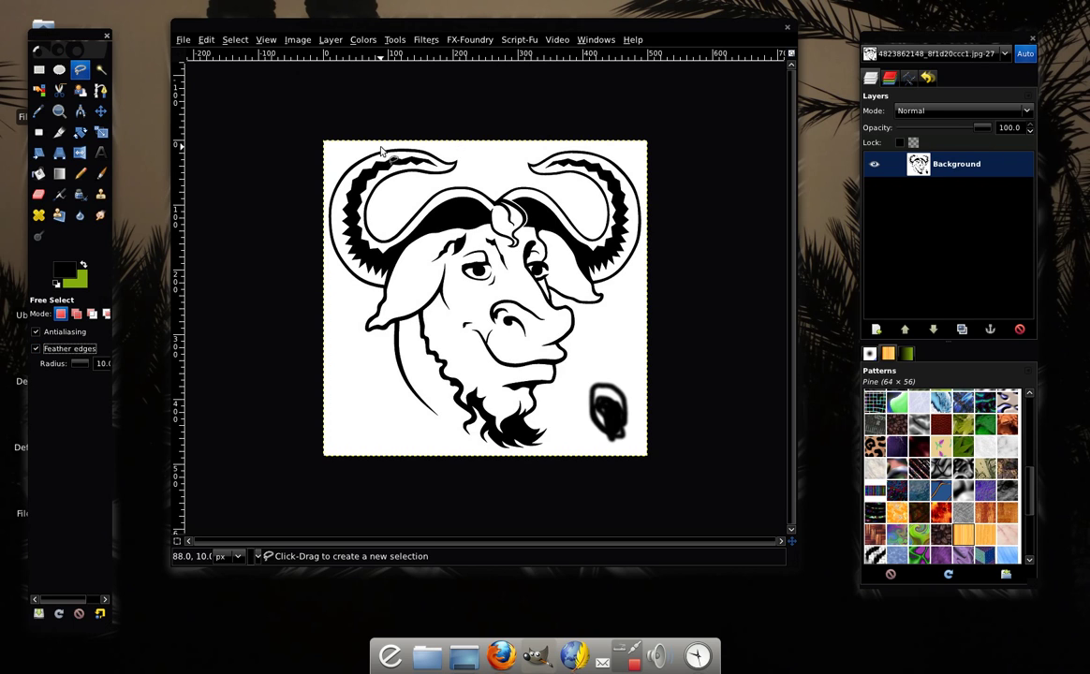
left_click(457, 164)
left_click(619, 208)
left_click(606, 336)
left_click(394, 252)
left_click(448, 165)
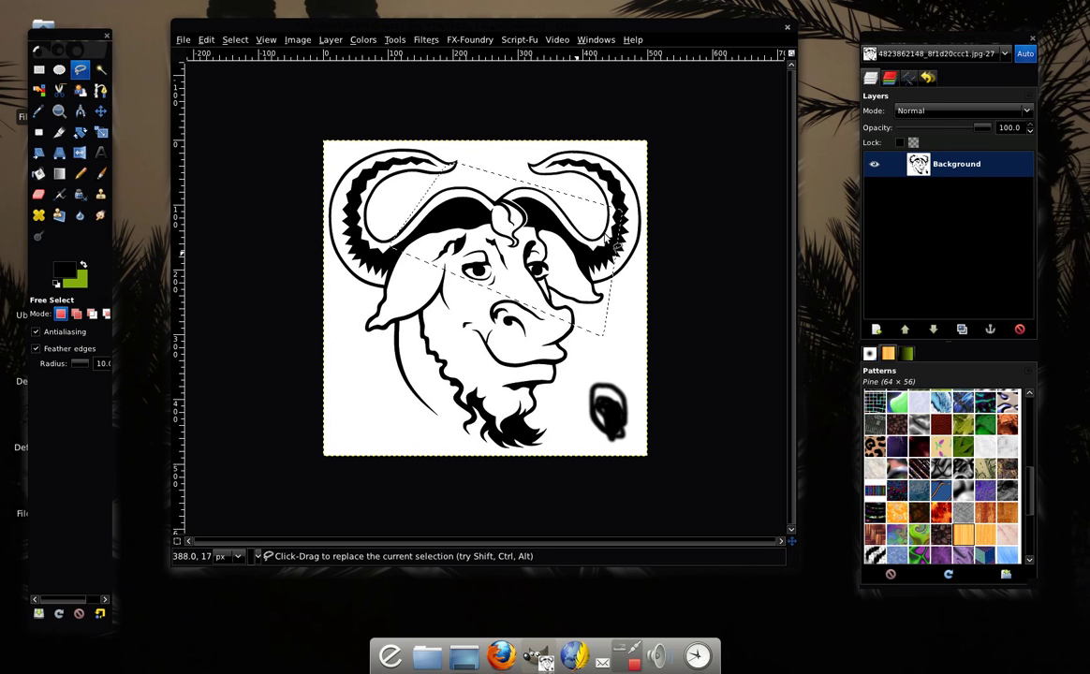
key("ctrl+shift+a")
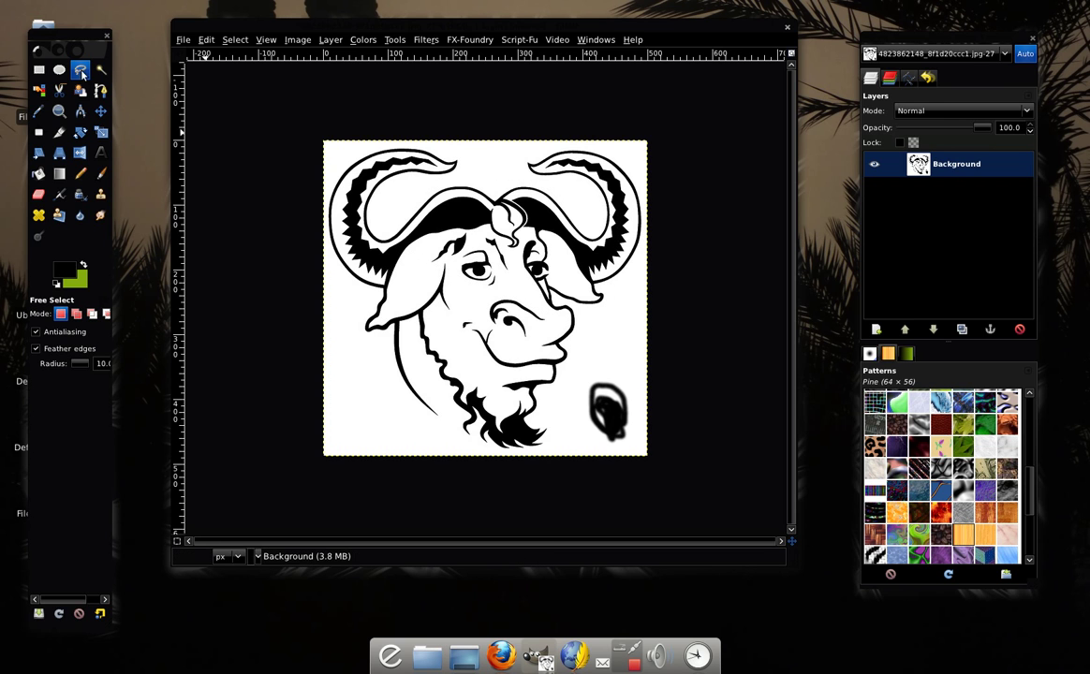
- Draw a small elliptical selection over the GNU head's left horn
left_click(59, 69)
mouse_move(397, 174)
left_mouse_down()
mouse_move(559, 302)
mouse_move(531, 279)
left_mouse_up()
key("shift")
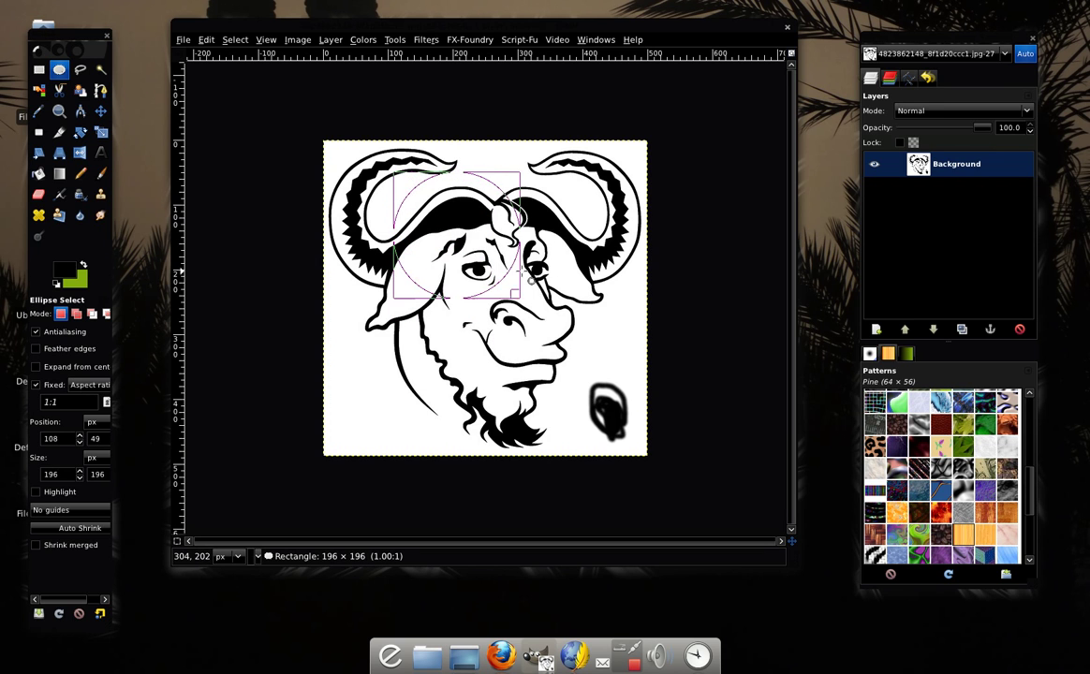
mouse_move(531, 279)
left_mouse_down()
mouse_move(501, 297)
mouse_move(535, 326)
mouse_move(406, 197)
left_mouse_up()
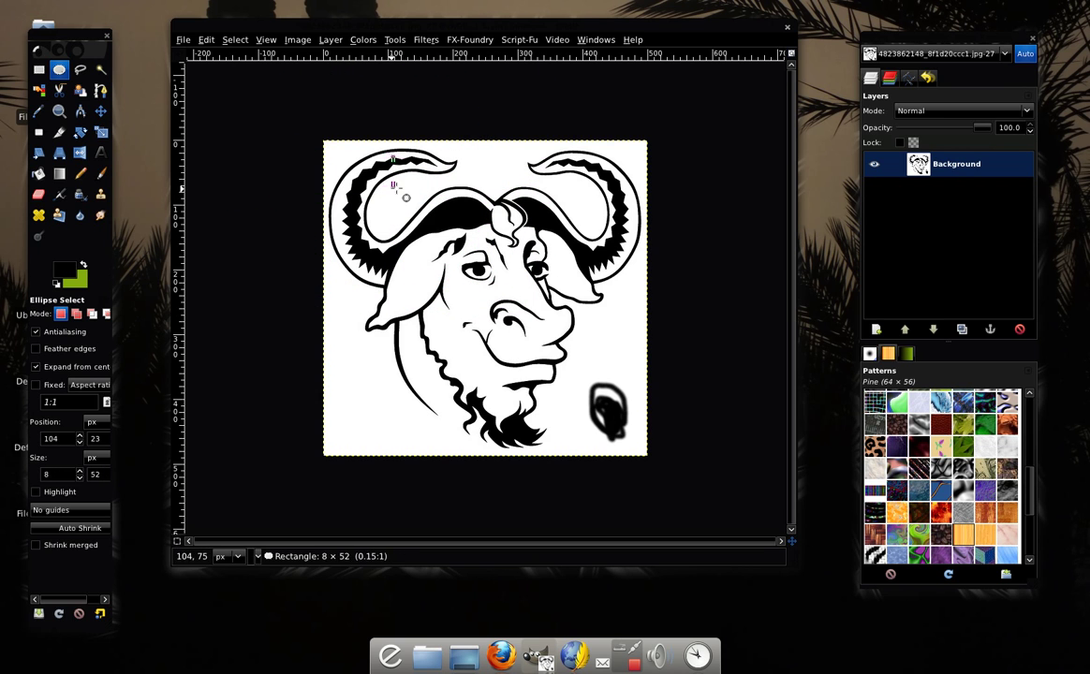
mouse_move(405, 197)
left_mouse_down()
mouse_move(597, 194)
mouse_move(433, 186)
mouse_move(499, 288)
mouse_move(567, 314)
mouse_move(407, 186)
mouse_move(436, 205)
left_mouse_up()
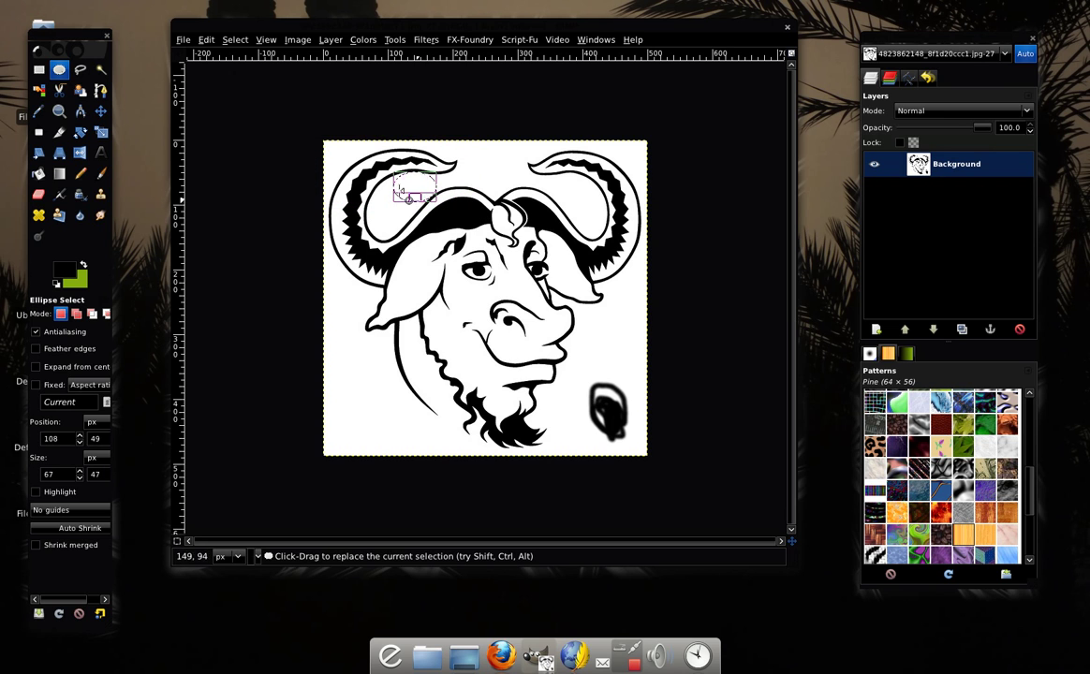
left_click(38, 69)
left_click(59, 69)
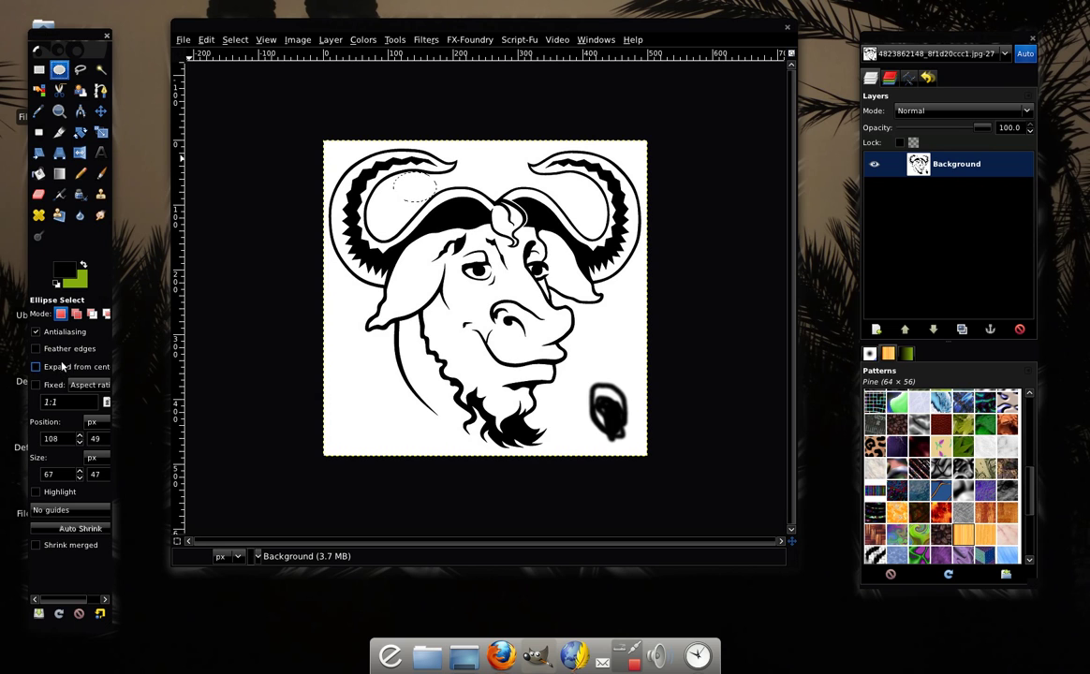
left_click(38, 69)
- Make a 125 × 122 px rounded selection, corner radius 38, at lower left
mouse_move(372, 229)
left_mouse_down()
mouse_move(557, 377)
mouse_move(555, 395)
left_mouse_up()
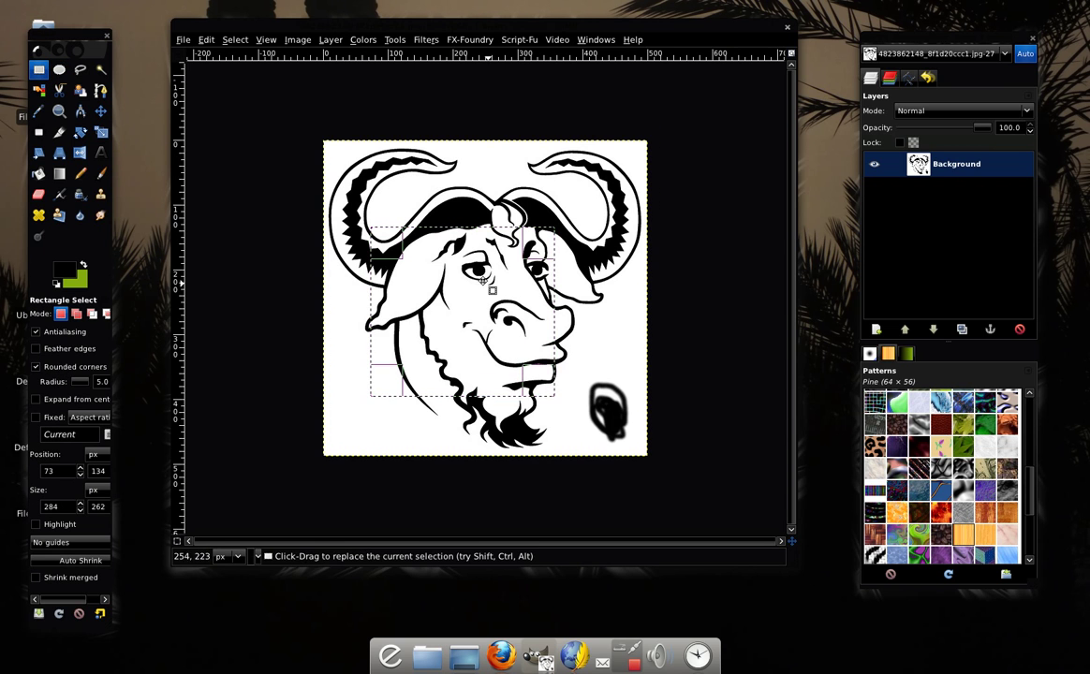
left_click(84, 383)
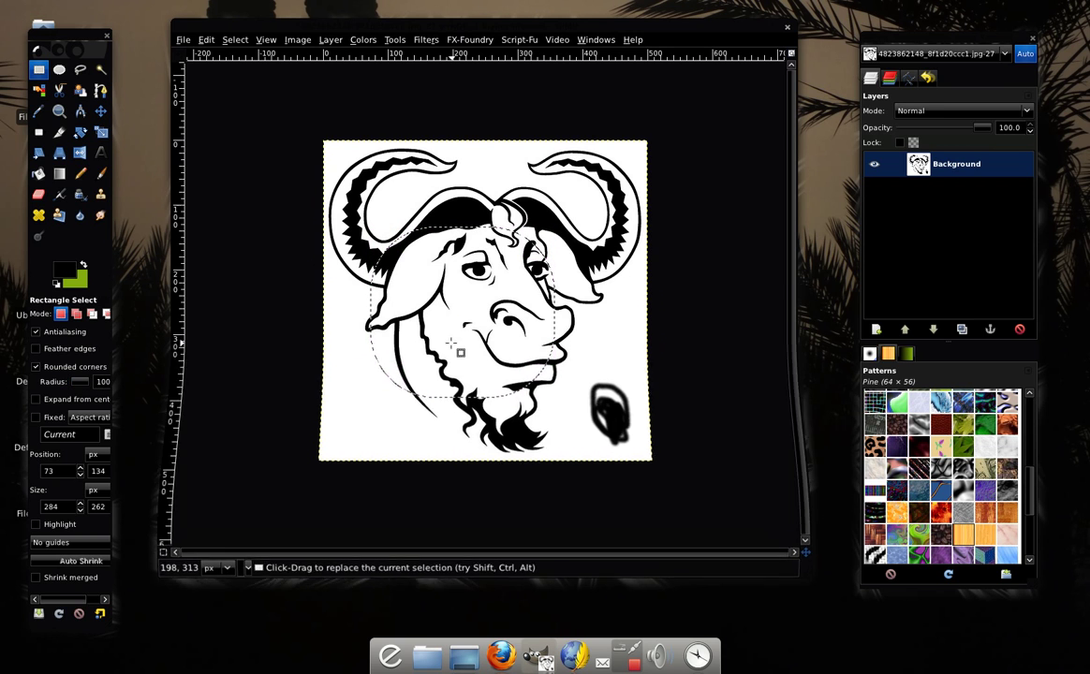
left_click_drag(442, 298, 444, 324)
left_click_drag(328, 372, 407, 450)
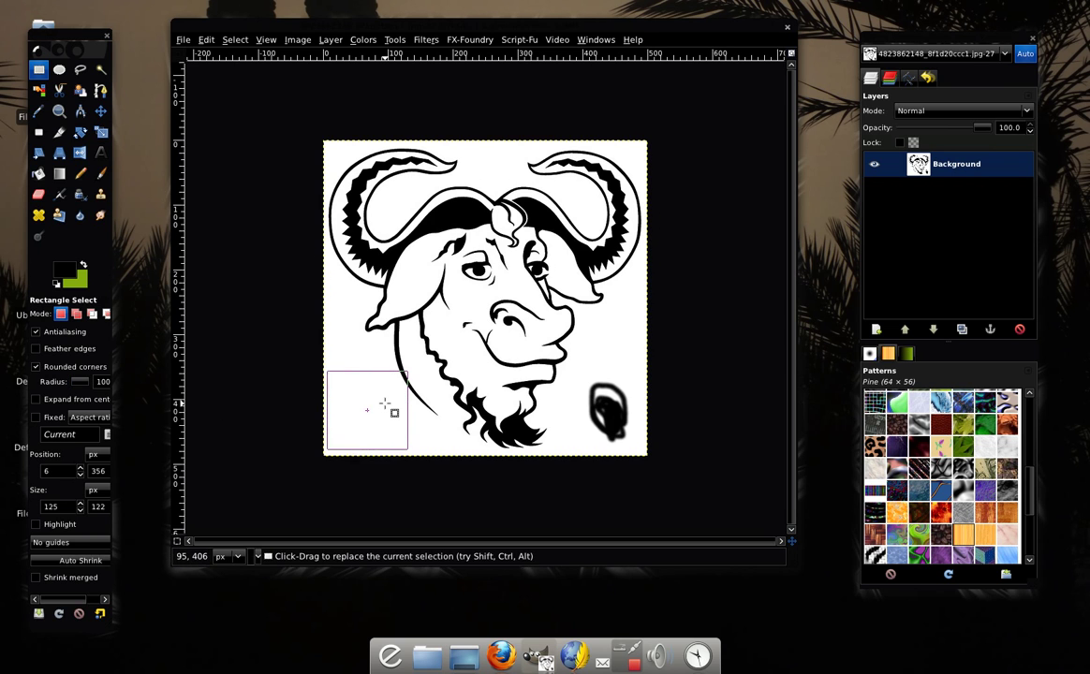
left_click(359, 403)
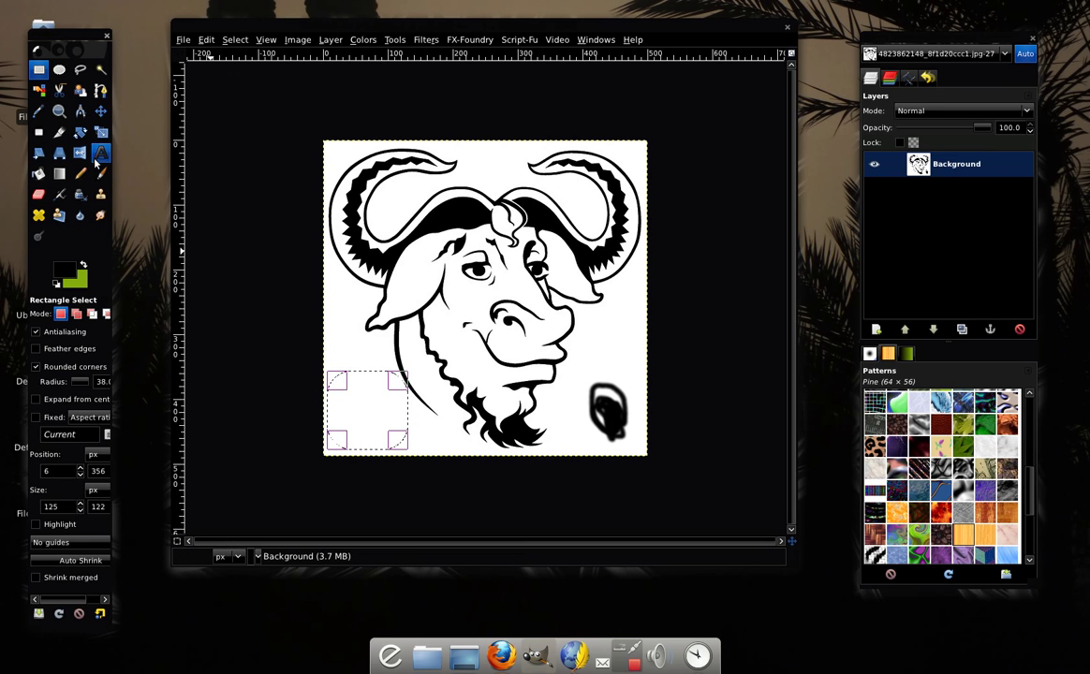
left_click(38, 175)
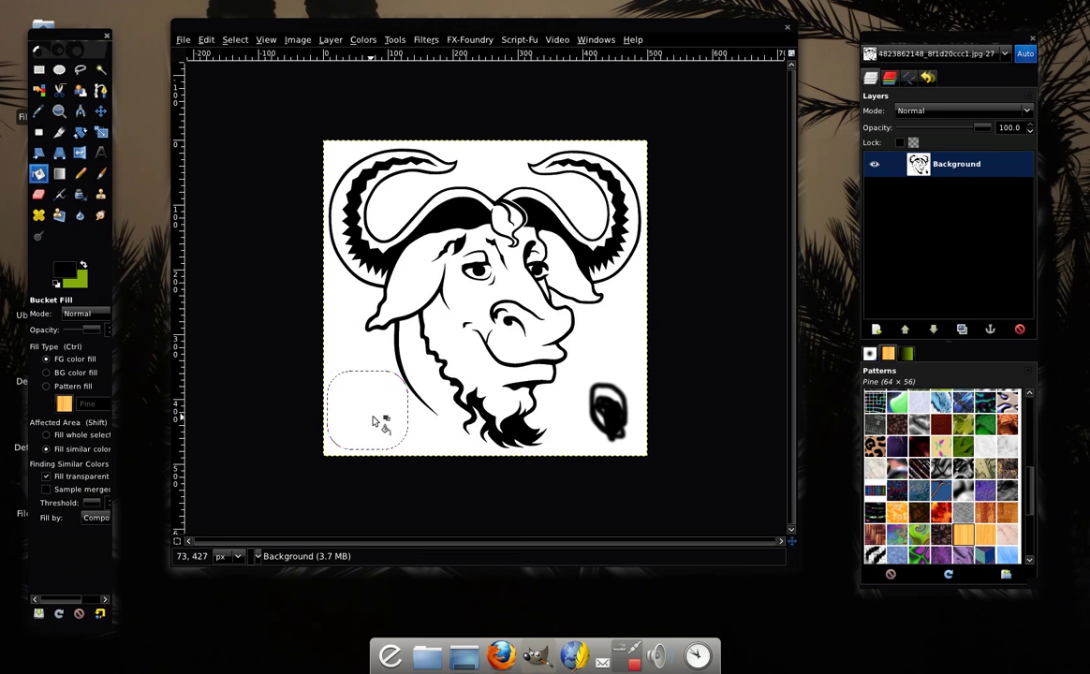
- Add a transparent New Layer, bucket-fill the rounded selection black, then undo the fill
key("shift+ctrl+n")
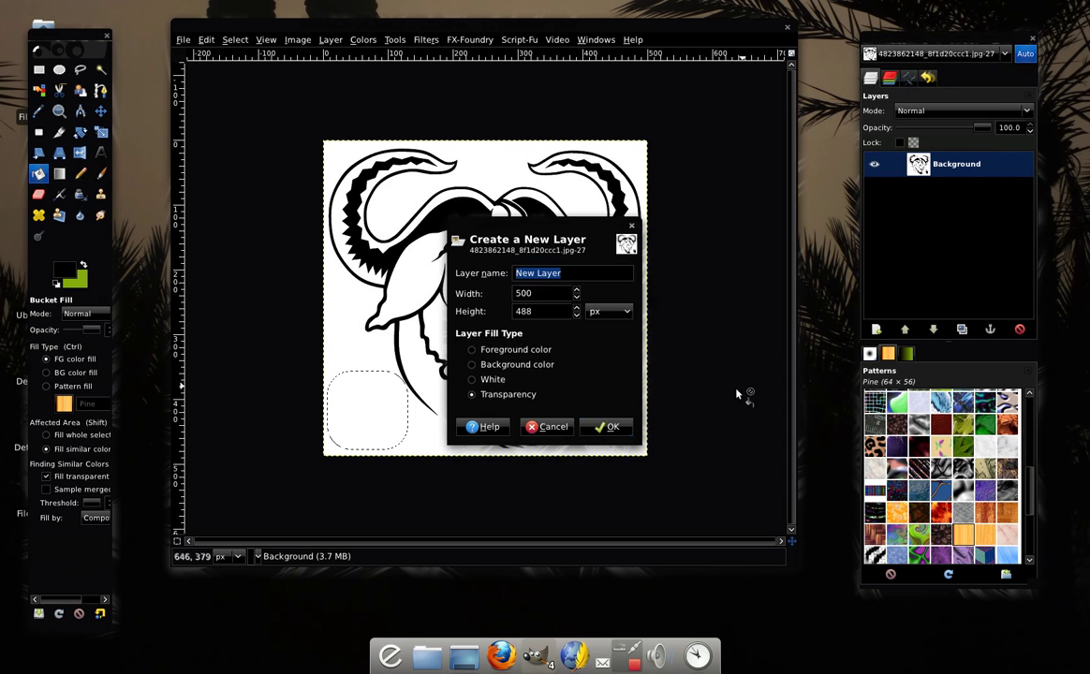
left_click(607, 426)
left_click(367, 428)
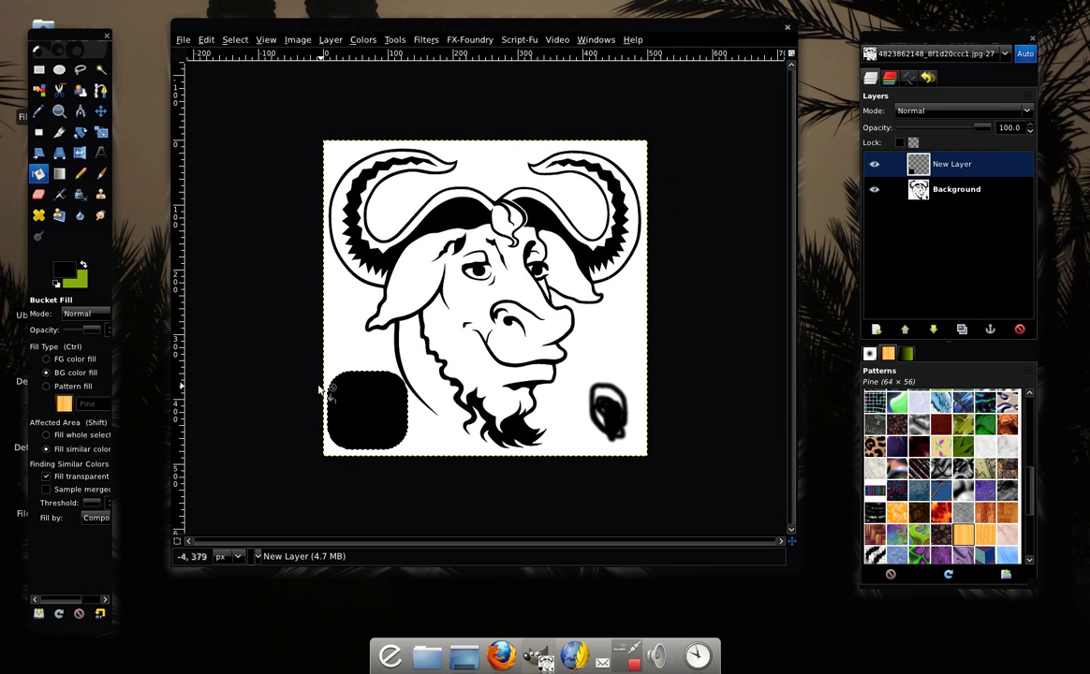
key("ctrl+z")
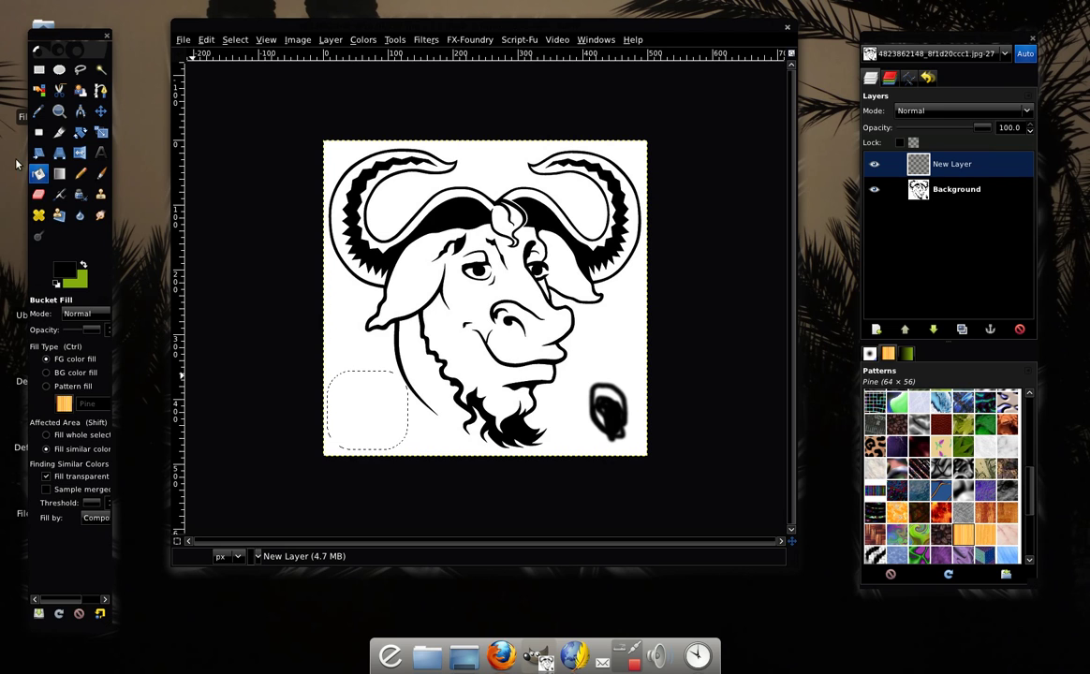
- Feather the lower-left selection by 100, try a black fill, then undo it and New Layer
left_click(40, 71)
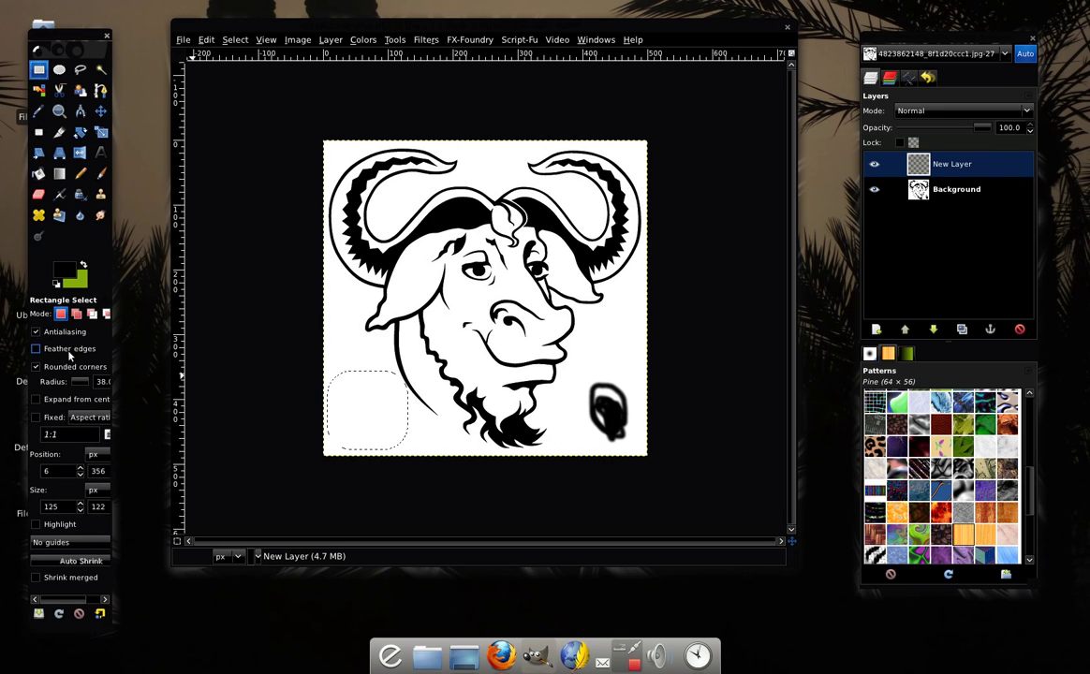
left_click(69, 351)
left_click(72, 380)
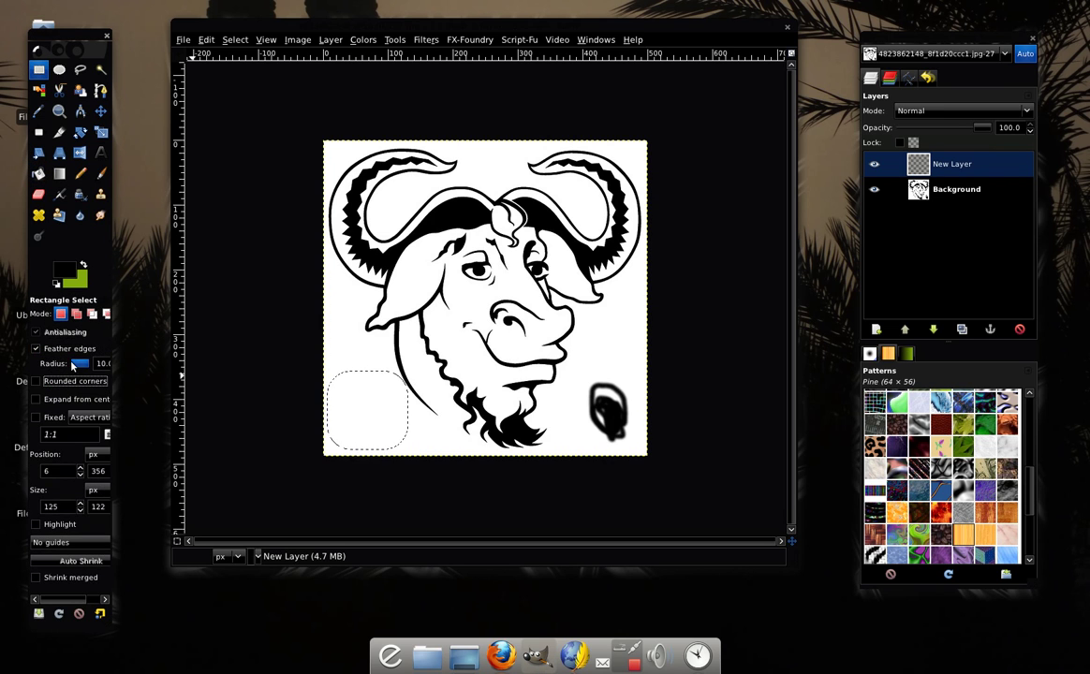
left_click(382, 405)
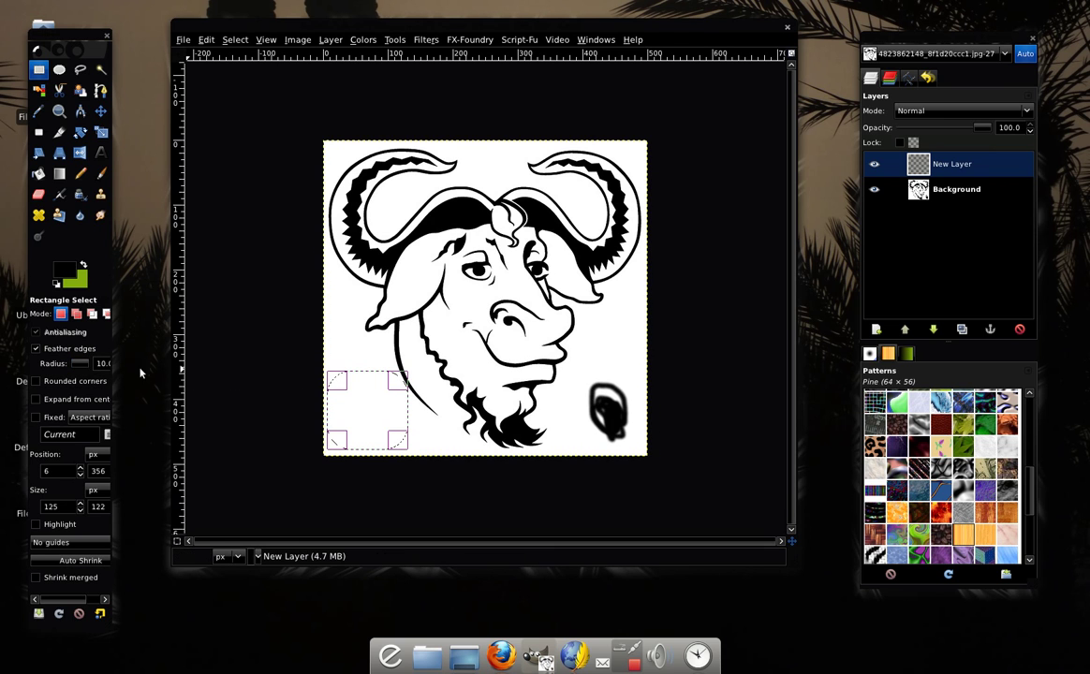
left_click(90, 369)
type("4")
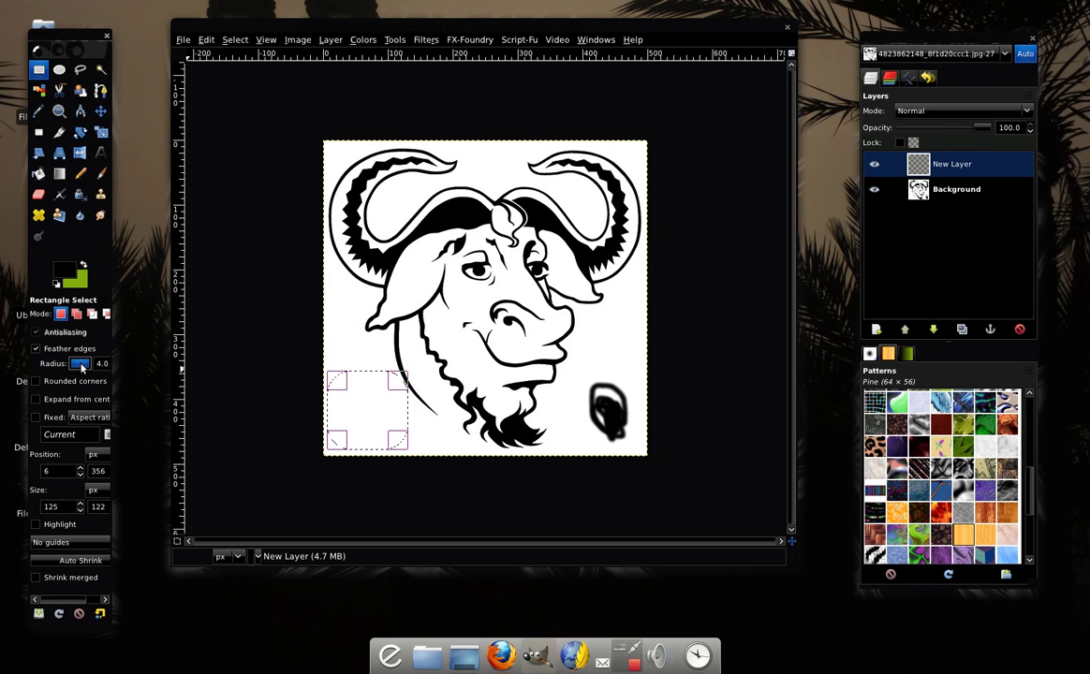
left_click(355, 418)
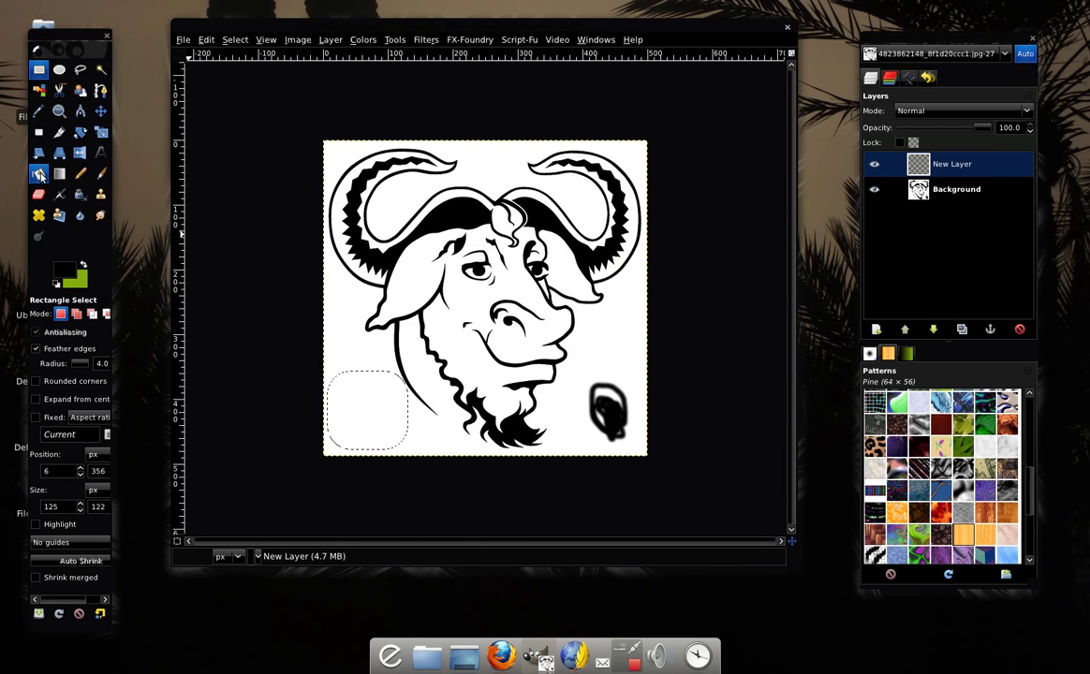
left_click(38, 175)
left_click(352, 418)
key("ctrl+z")
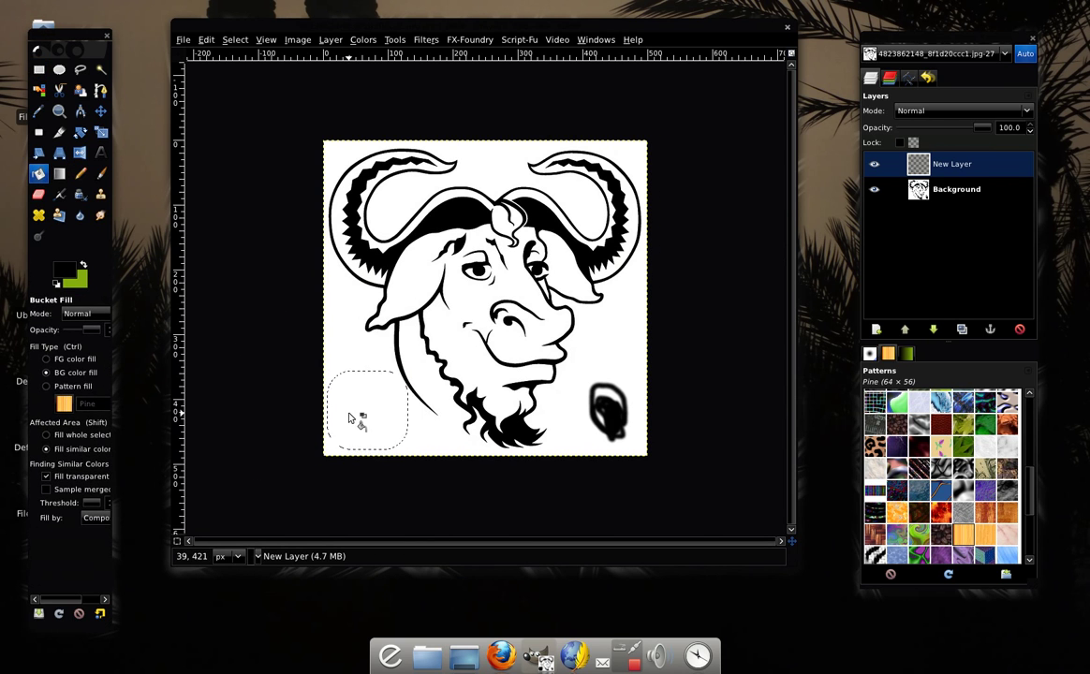
key("ctrl+z")
key("ctrl+z")
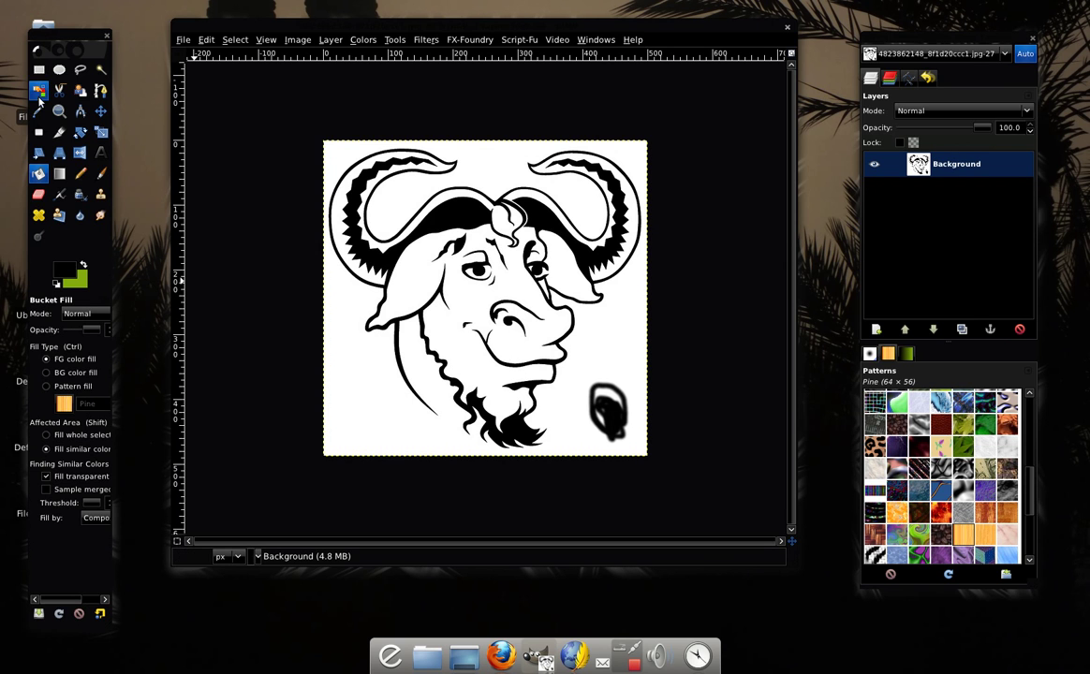
- Fill a feathered lower-left rectangle black, deselect, then refill it white
left_click(39, 69)
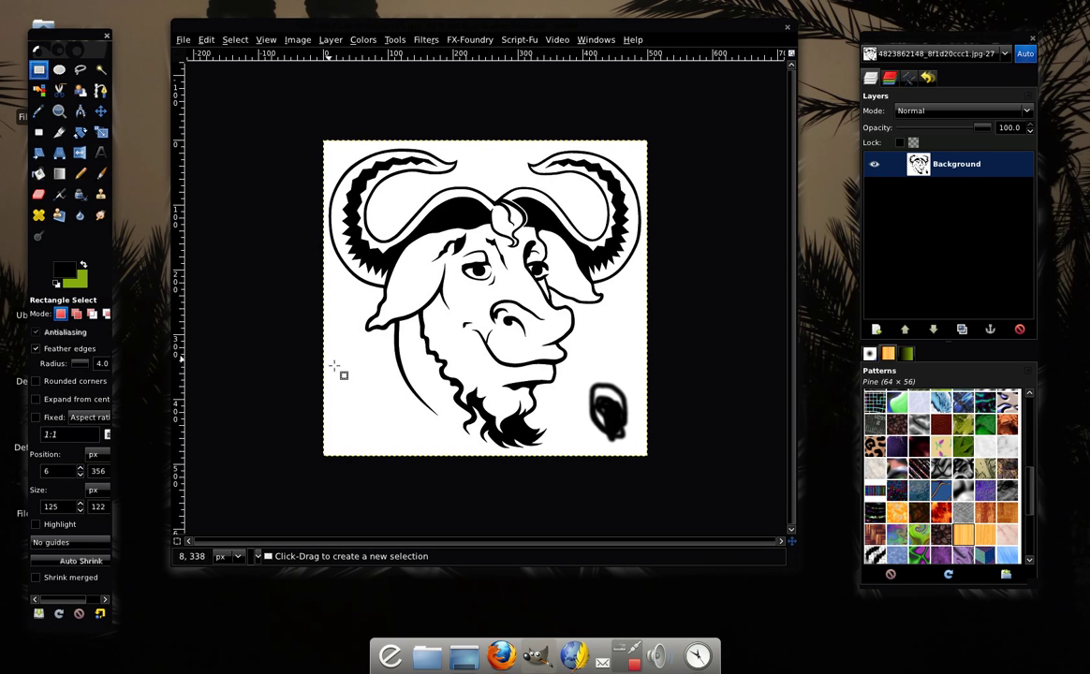
left_click_drag(334, 374, 412, 438)
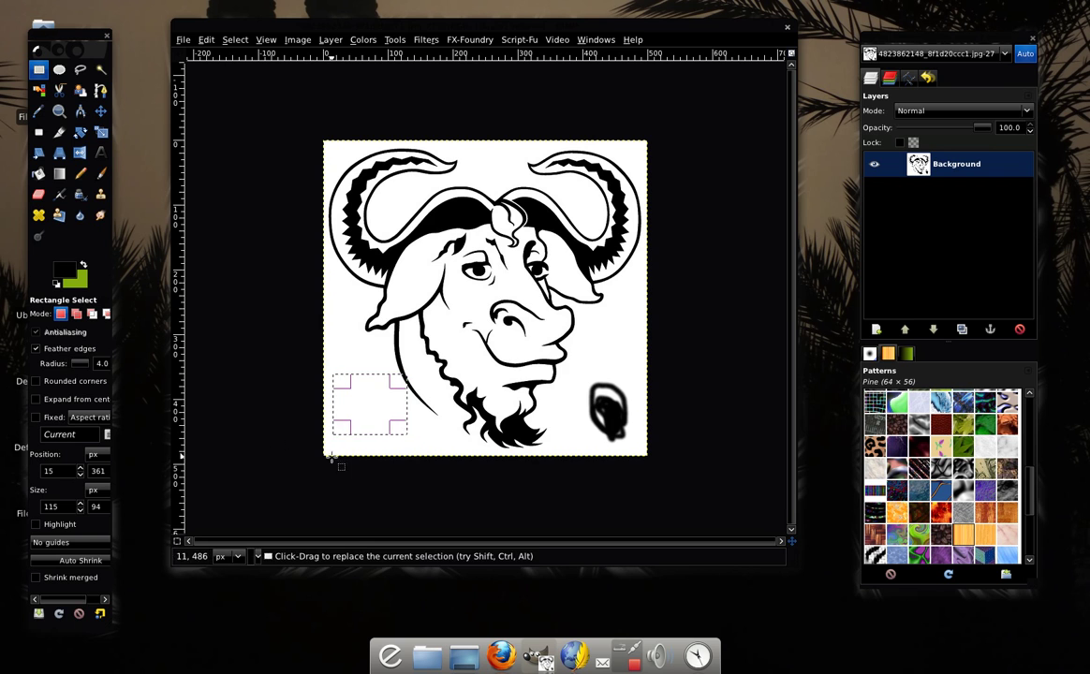
left_click_drag(81, 366, 86, 368)
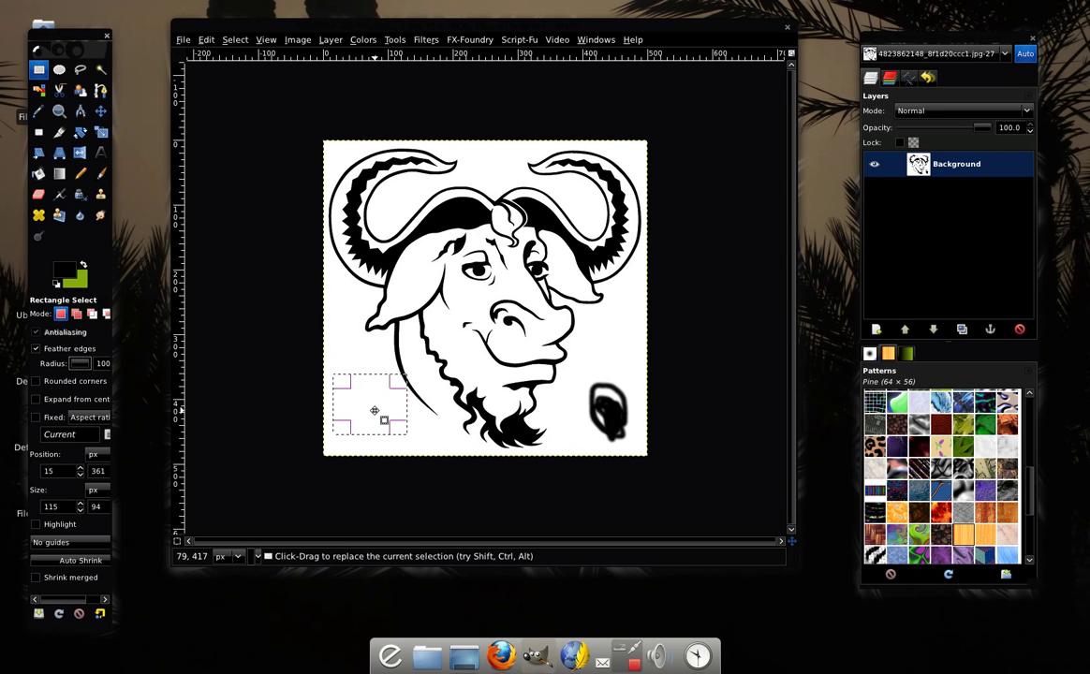
left_click(38, 173)
left_click(368, 424)
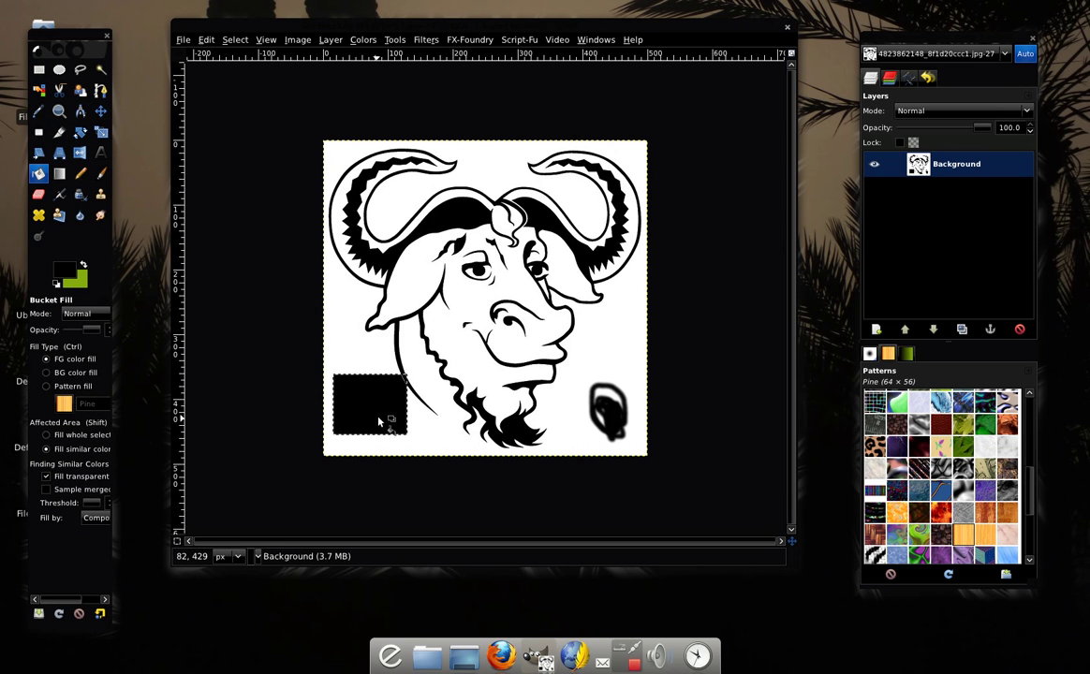
key("ctrl+shift+a")
left_click(353, 384, "ctrl")
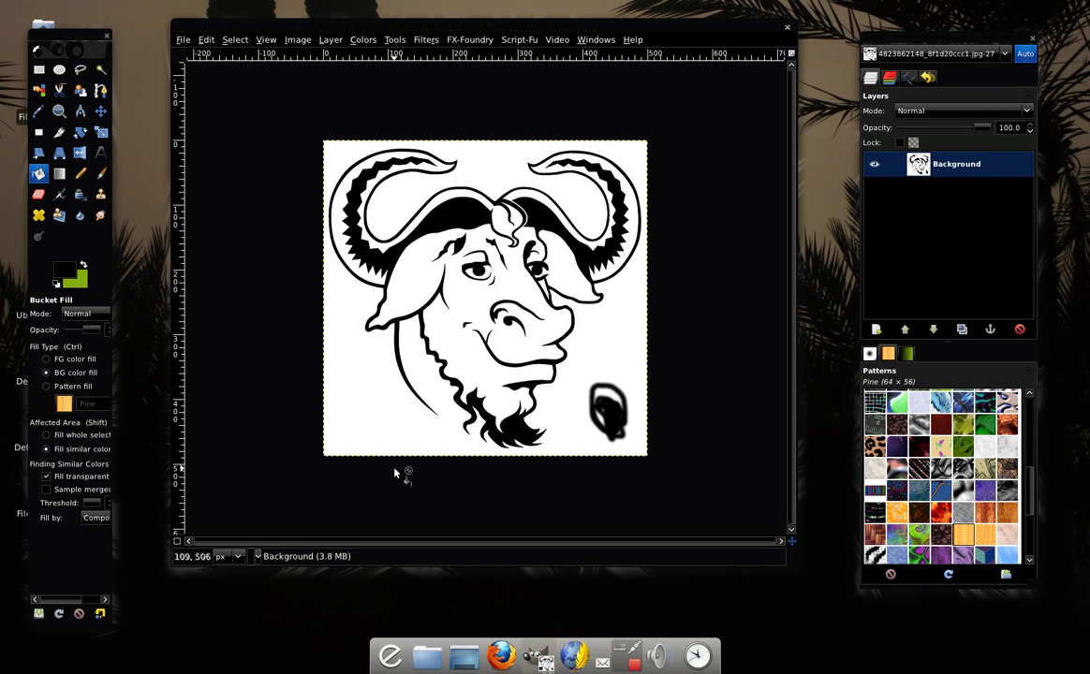
- Fill a lower-left elliptical selection black, undo it, and remove the selection
left_click(58, 69)
left_click_drag(335, 366, 424, 449)
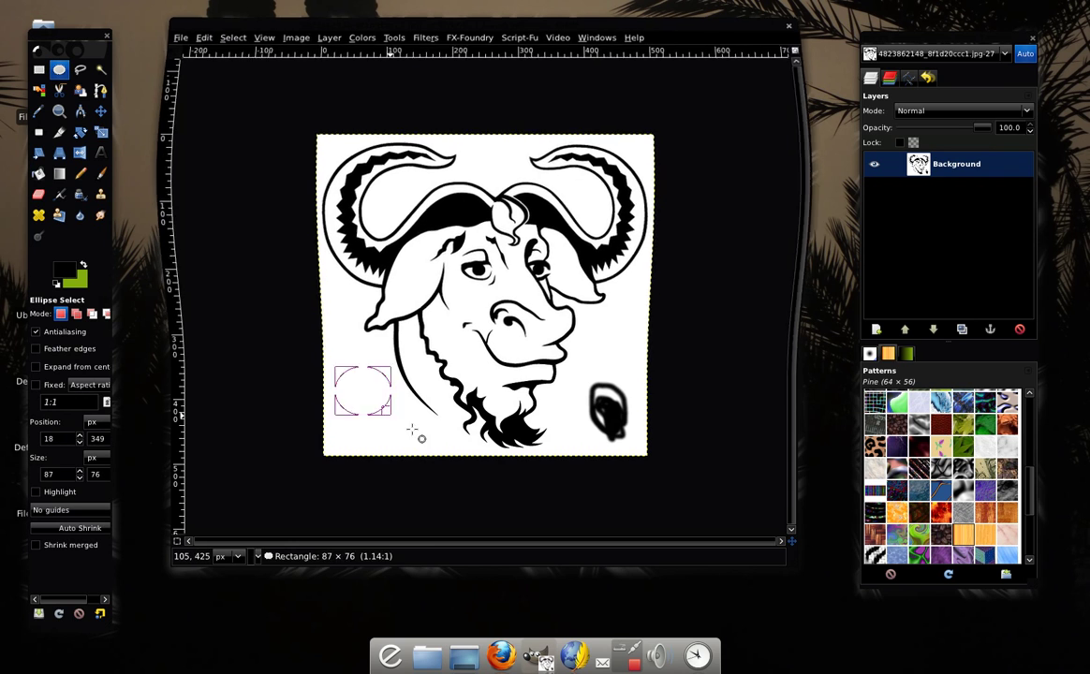
left_click(38, 173)
left_click(369, 423)
key("ctrl+z")
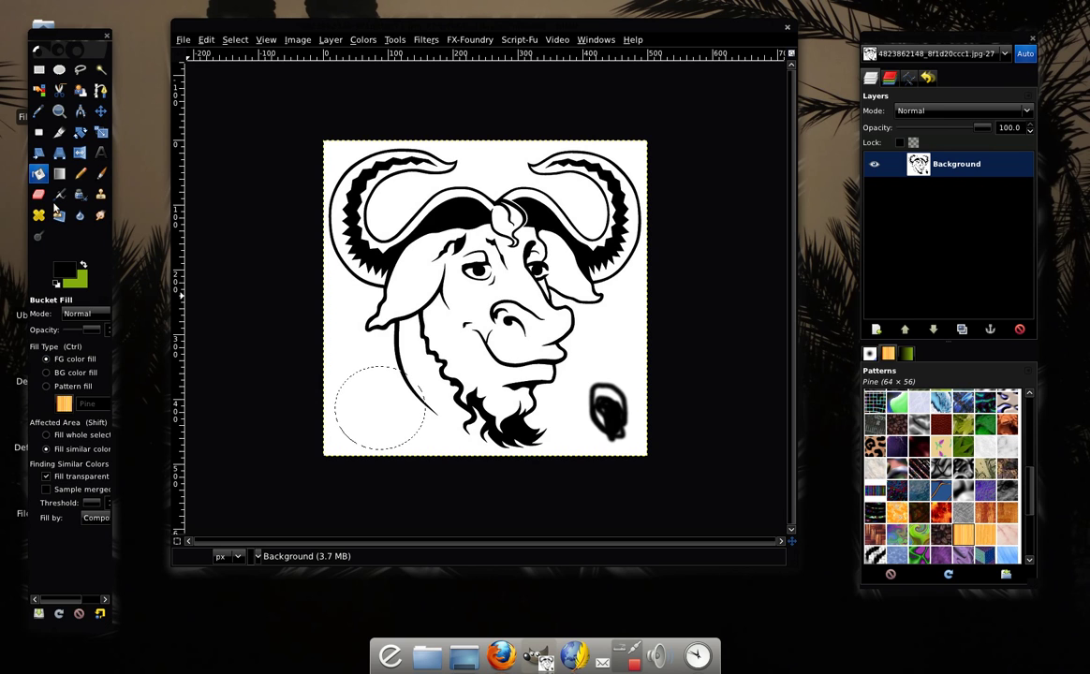
left_click(58, 68)
left_click(344, 362)
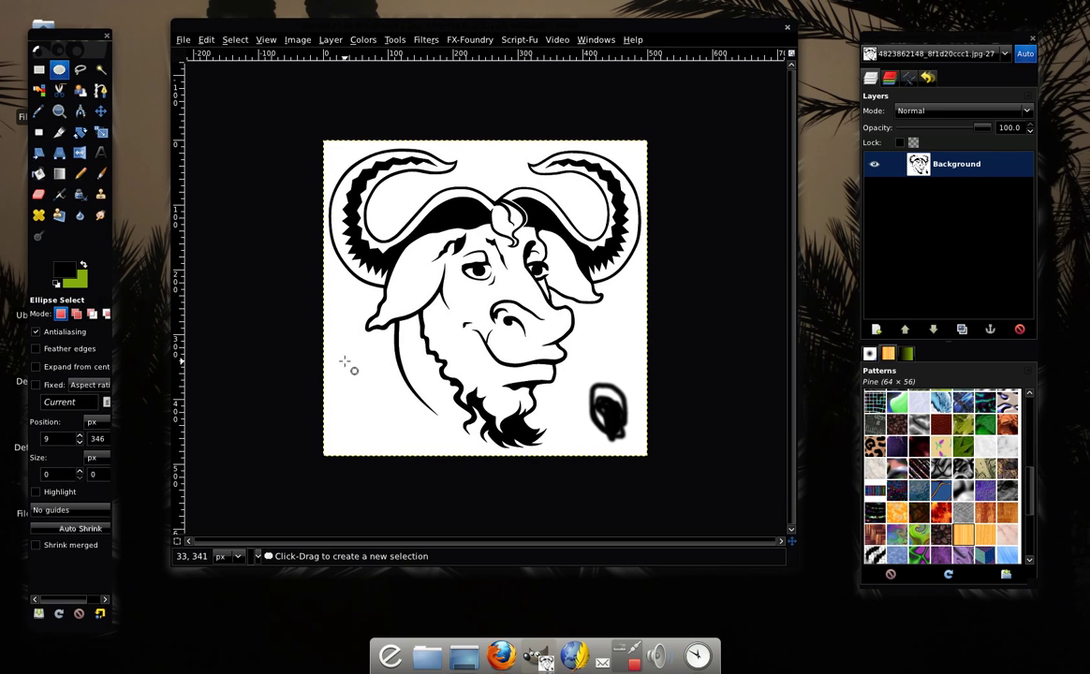
- Shade a feathered ellipse left of the beard with two fills, undo both, and deselect
left_click(56, 349)
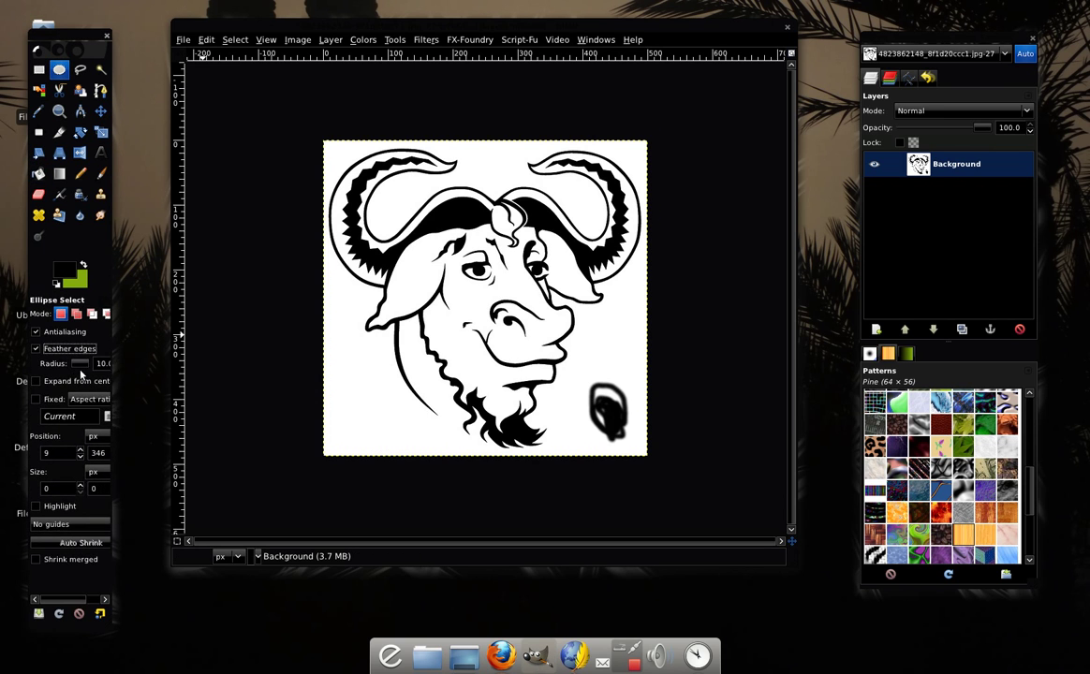
left_click_drag(374, 371, 458, 444)
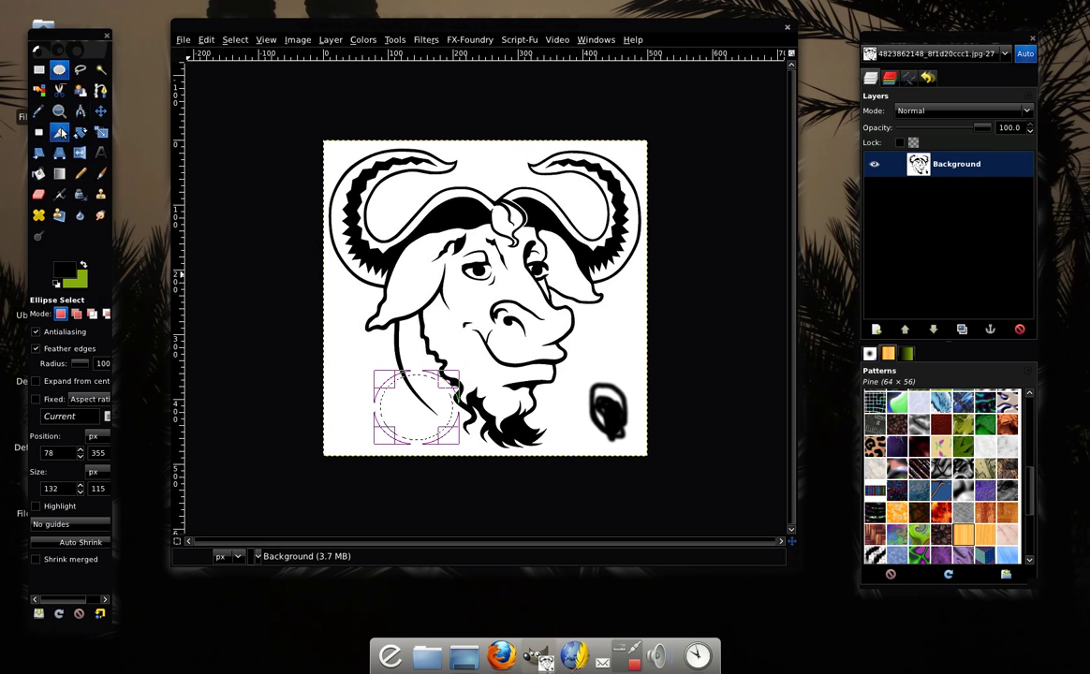
left_click(38, 173)
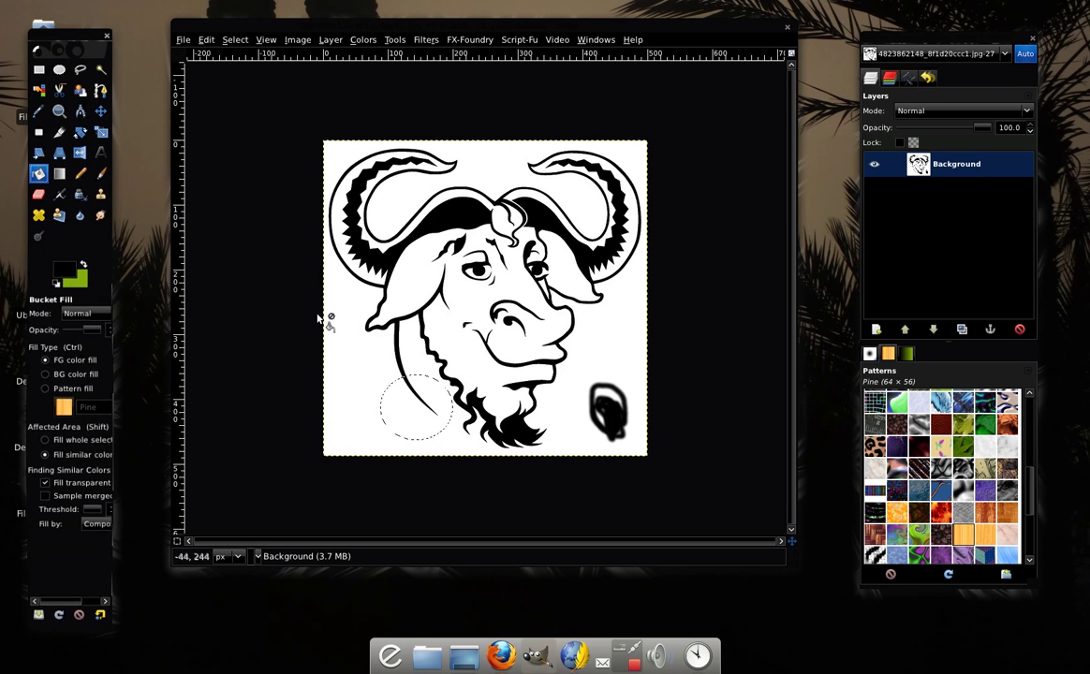
left_click(420, 426)
left_click(409, 411)
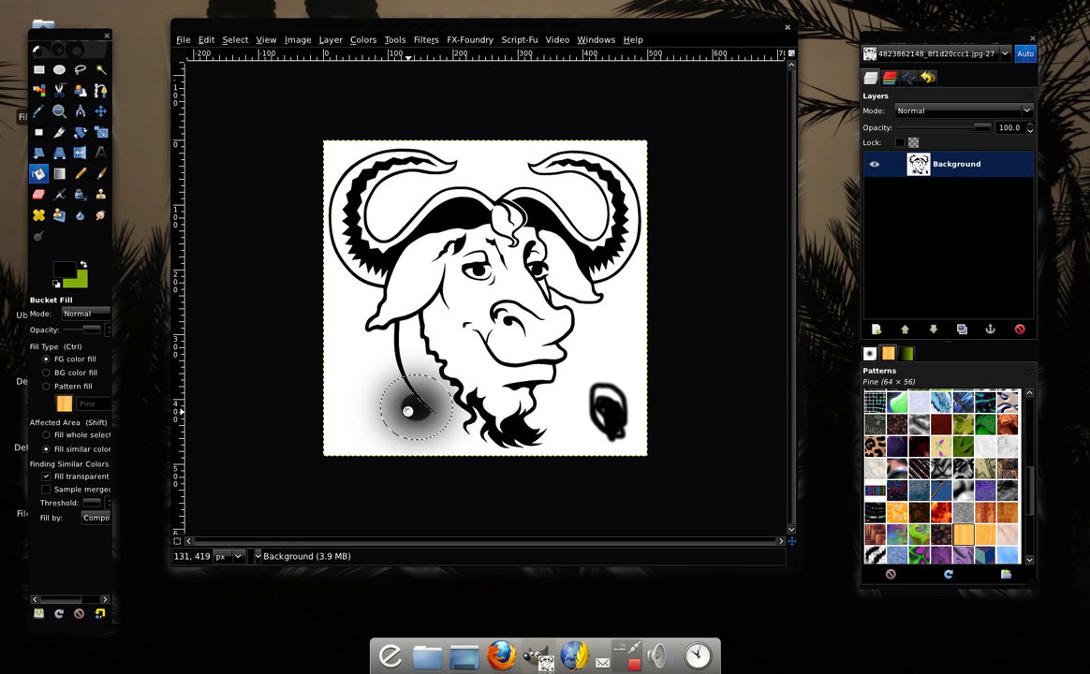
key("ctrl+z")
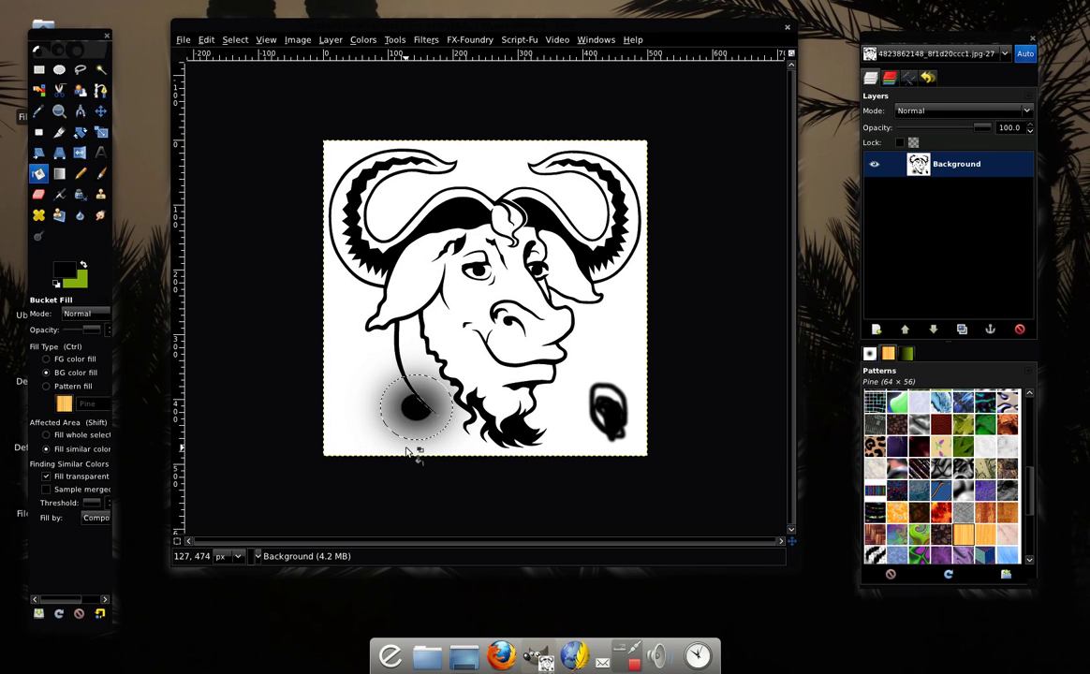
key("ctrl+z")
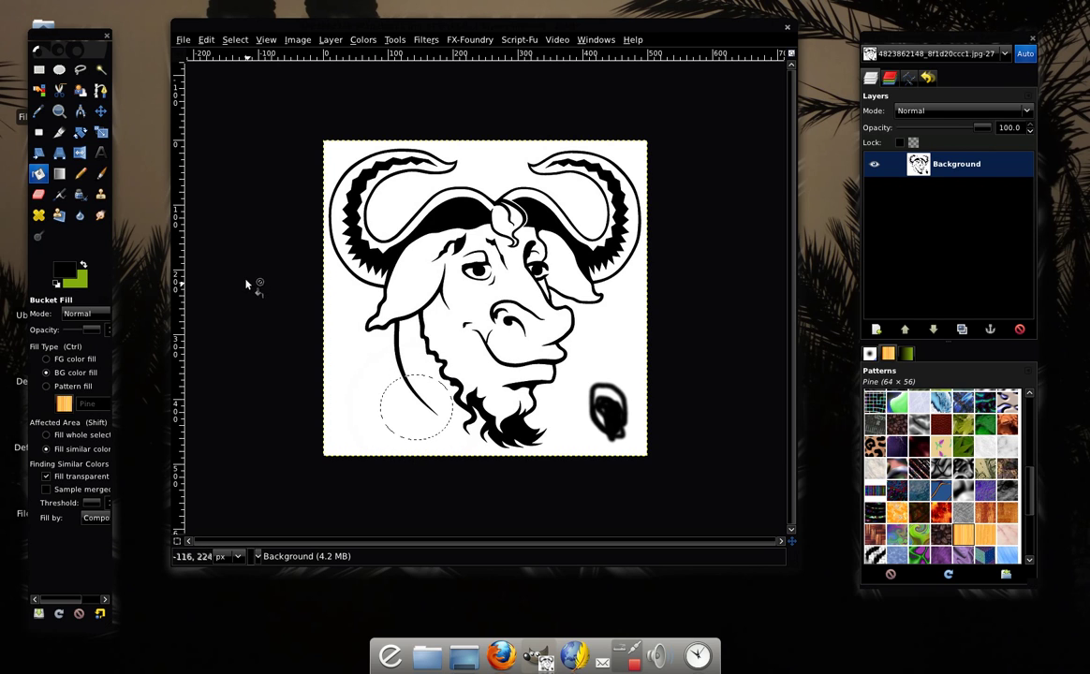
key("ctrl+shift+a")
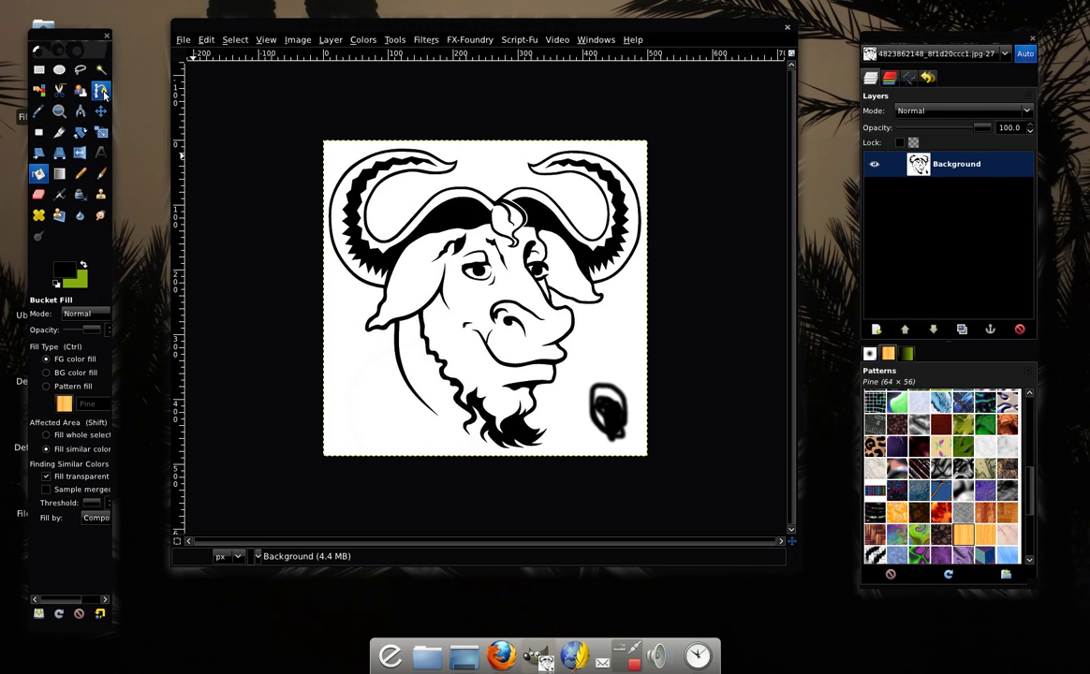
left_click(101, 89)
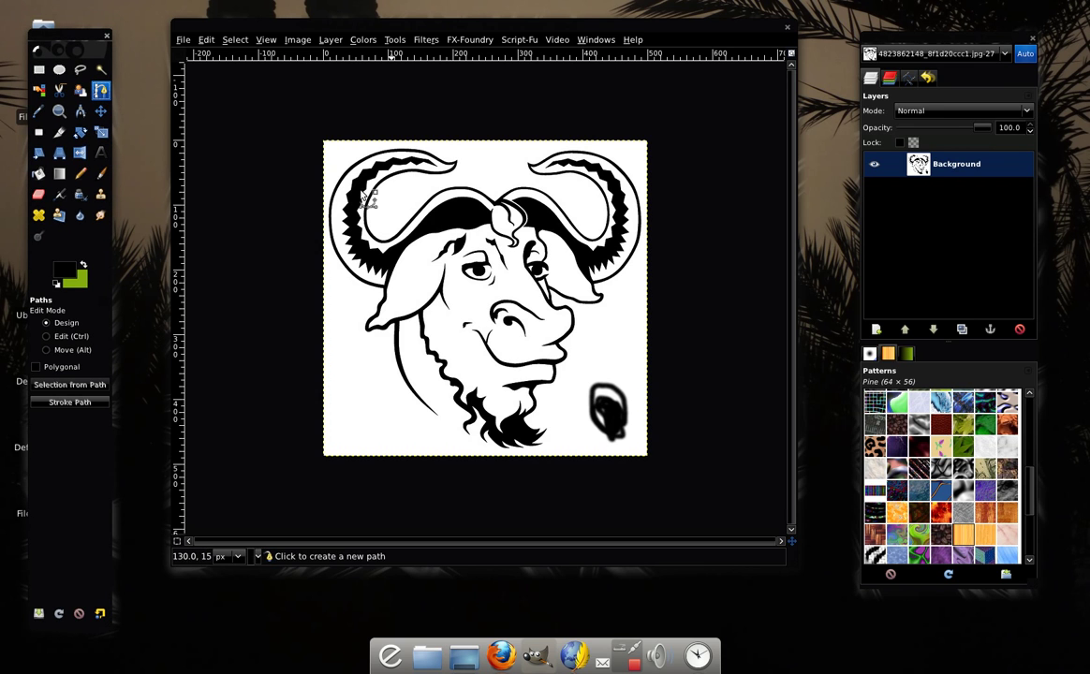
left_click(184, 40)
left_click(211, 56)
key("Return")
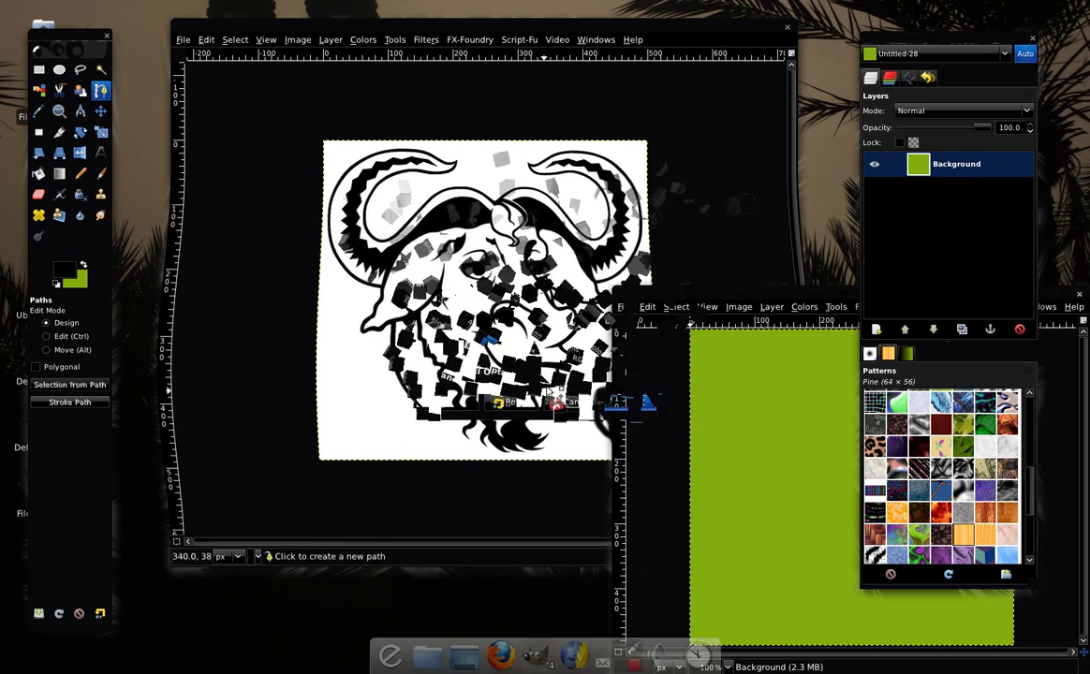
left_click(352, 181)
left_click_drag(352, 180, 366, 171)
left_click(546, 257)
left_click_drag(456, 230, 402, 305)
left_click_drag(461, 187, 429, 126)
left_click_drag(548, 234, 549, 264)
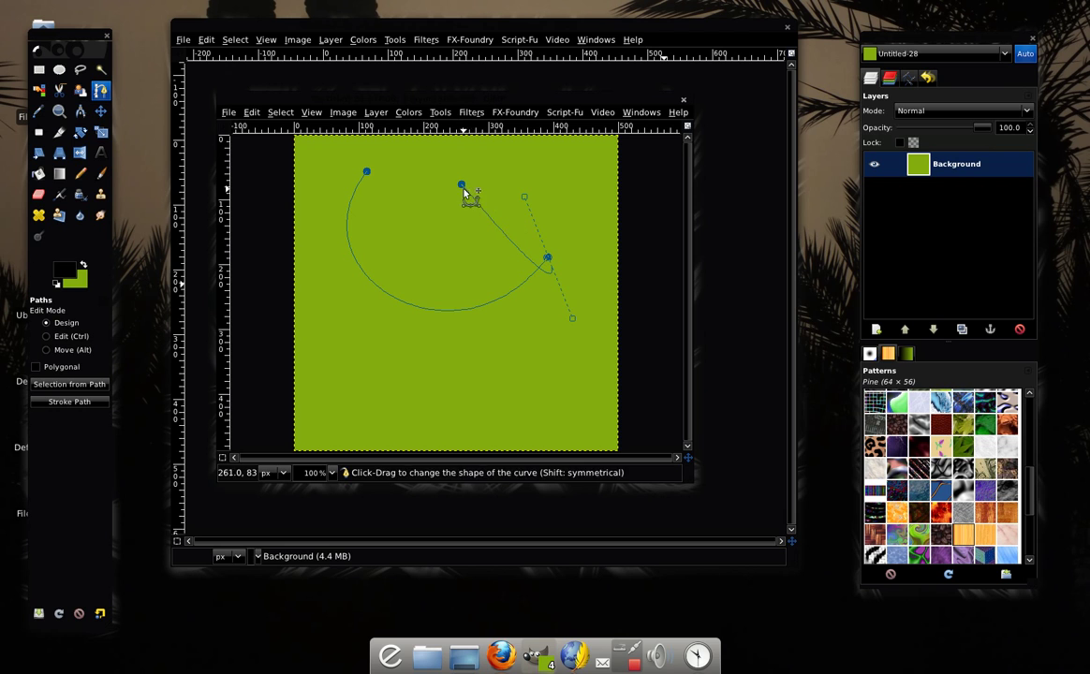
left_click_drag(463, 186, 411, 312)
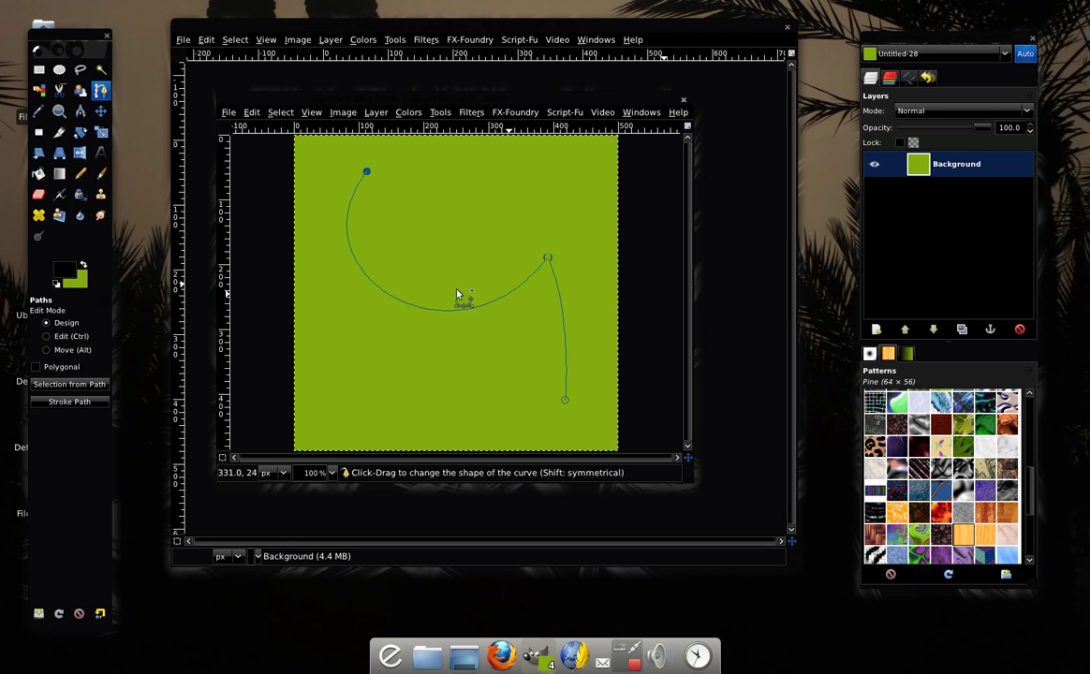
left_click(72, 349)
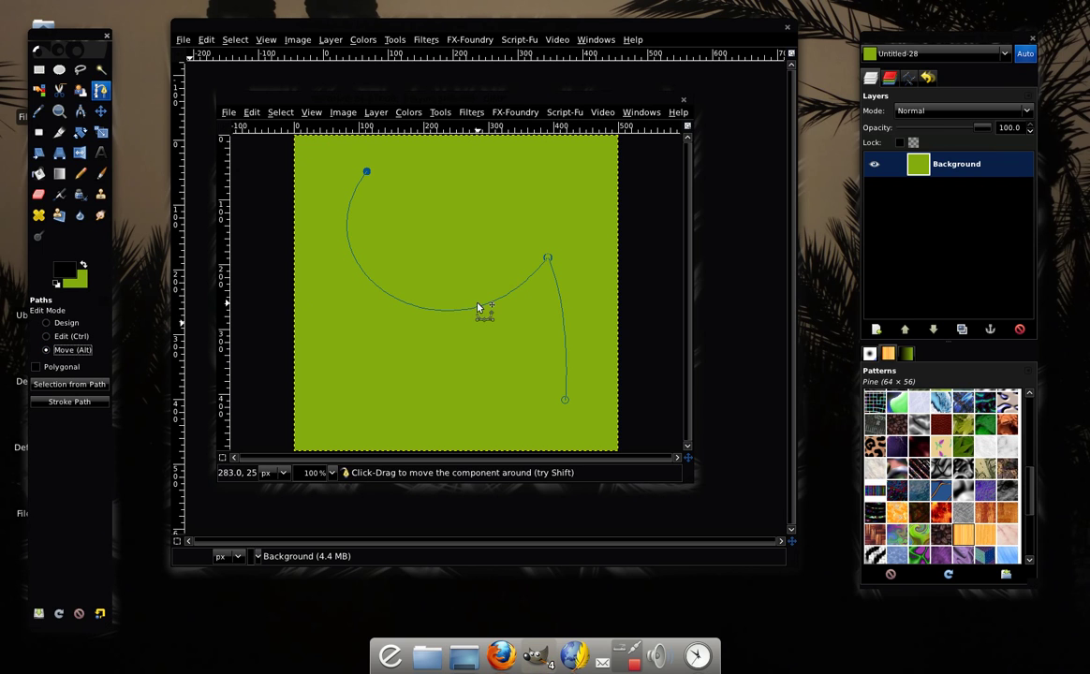
left_click_drag(479, 307, 470, 310)
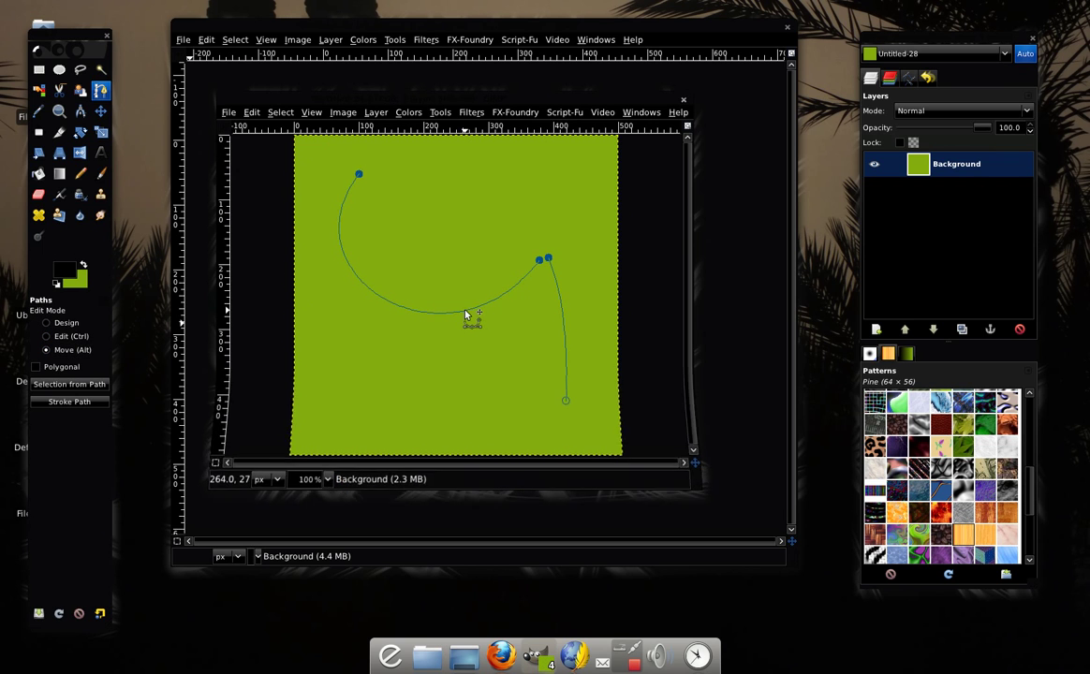
left_click(66, 336)
left_click(549, 259)
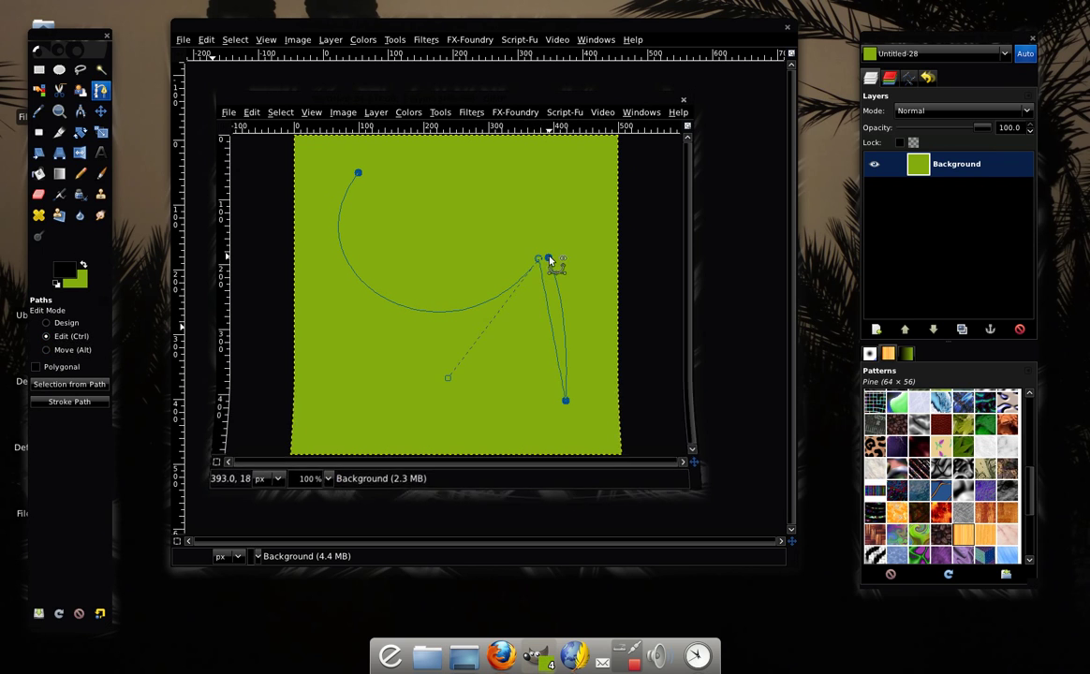
left_click_drag(484, 321, 286, 306)
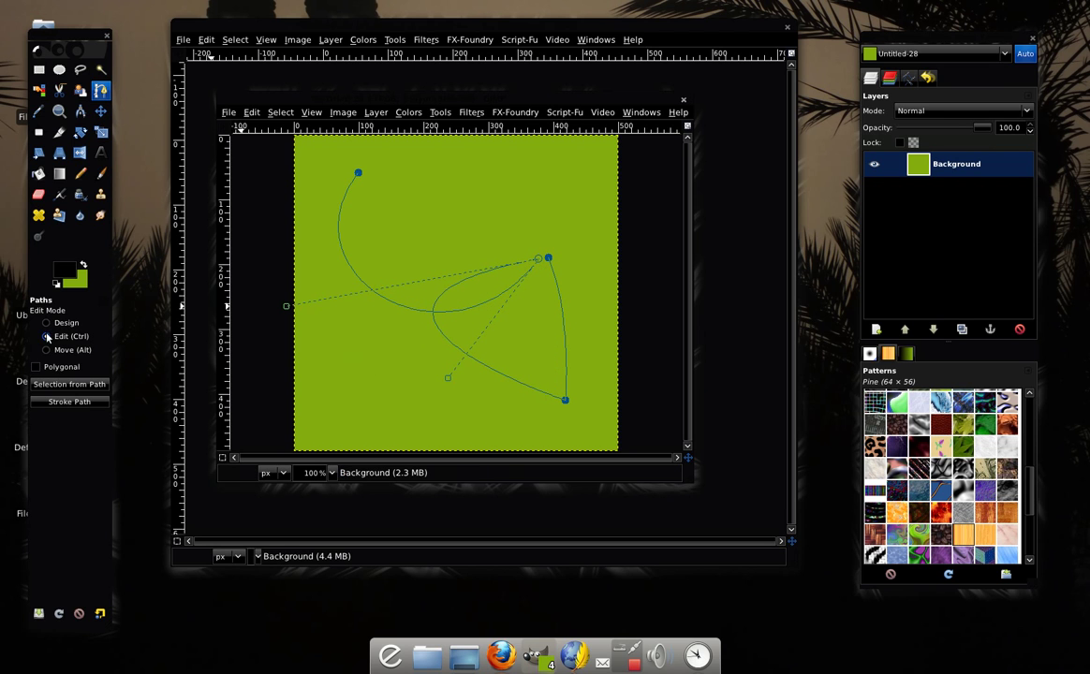
left_click(100, 111)
mouse_move(438, 260)
left_mouse_down()
mouse_move(379, 260)
mouse_move(475, 267)
mouse_move(443, 248)
left_mouse_up()
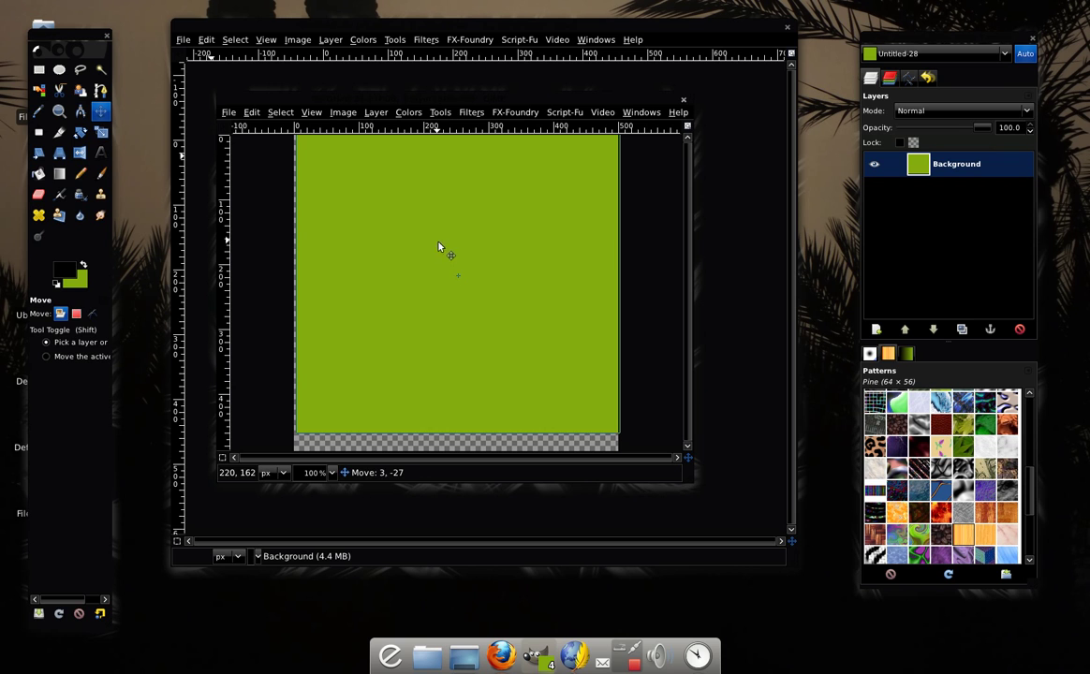
left_click(59, 111)
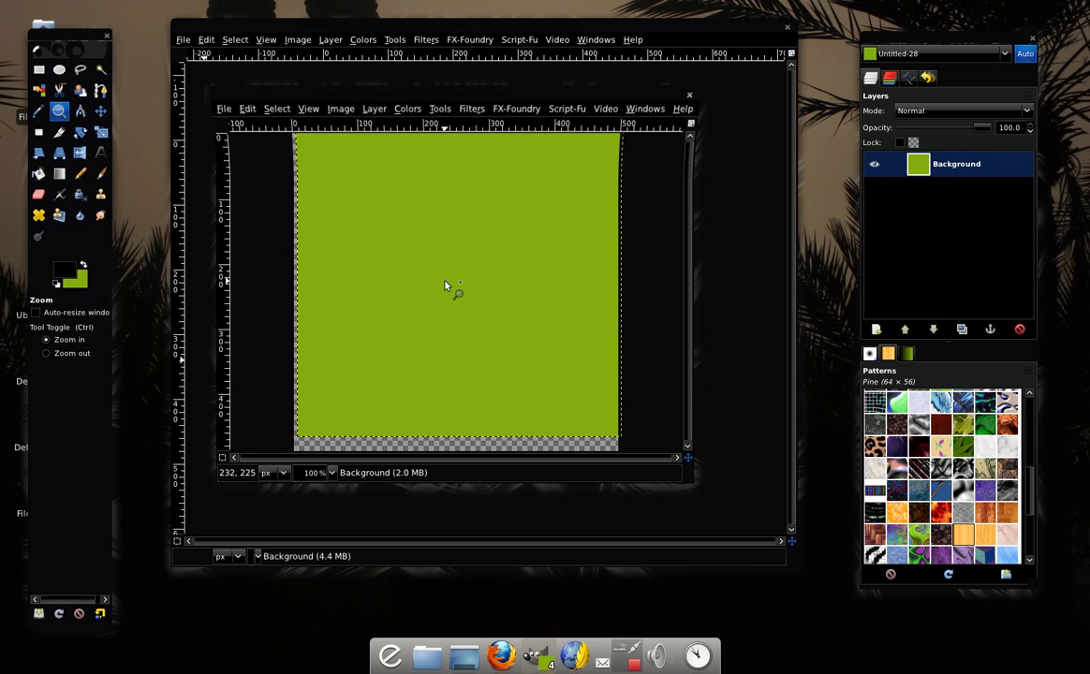
left_click(450, 287)
left_click(61, 353)
left_click(312, 353)
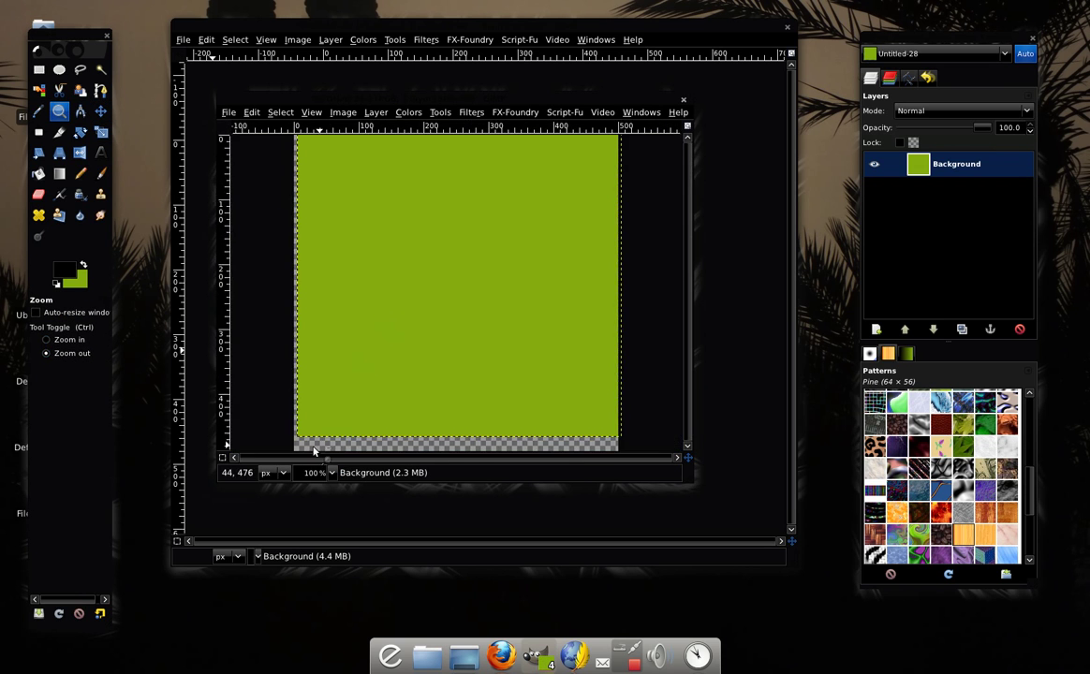
left_click(331, 473)
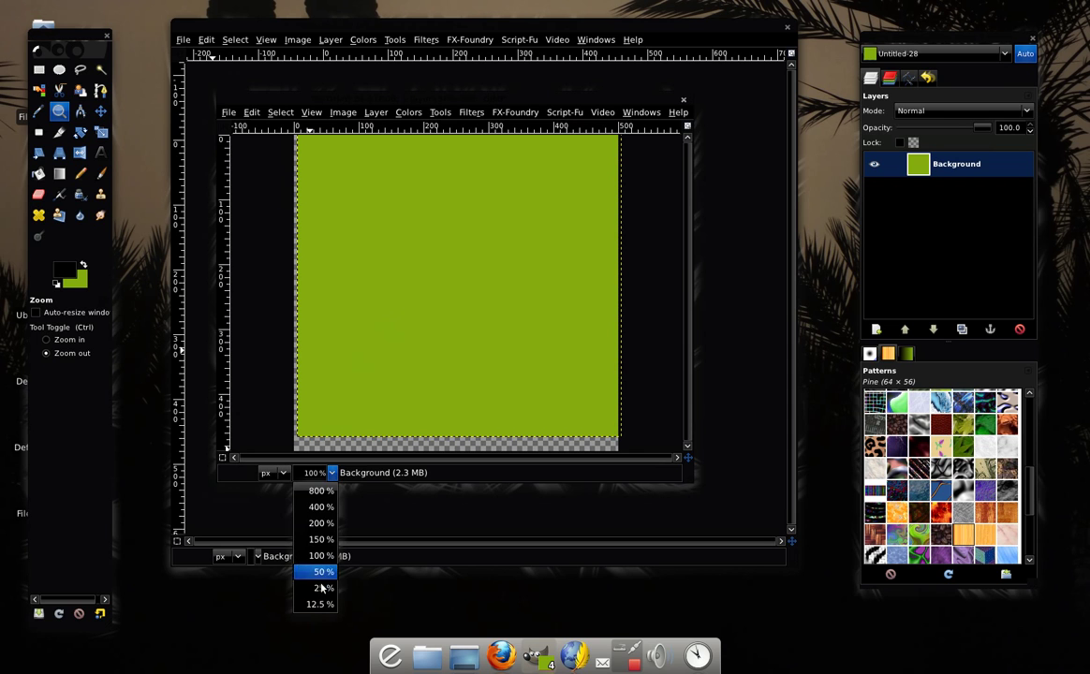
left_click(365, 476)
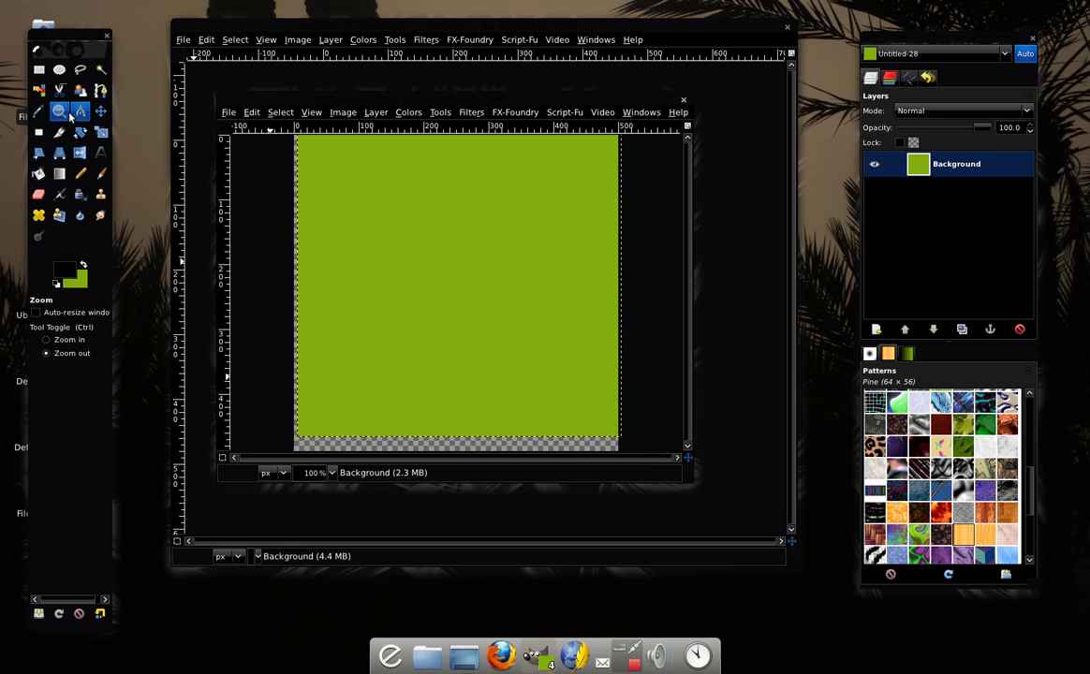
left_click(40, 112)
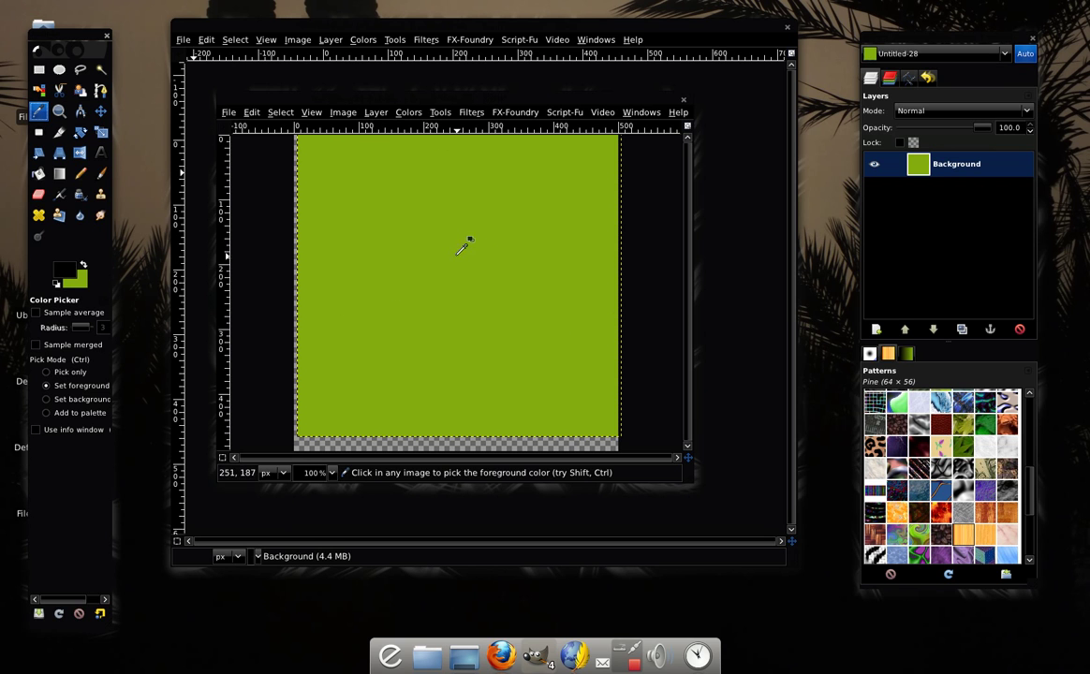
key("alt+Tab")
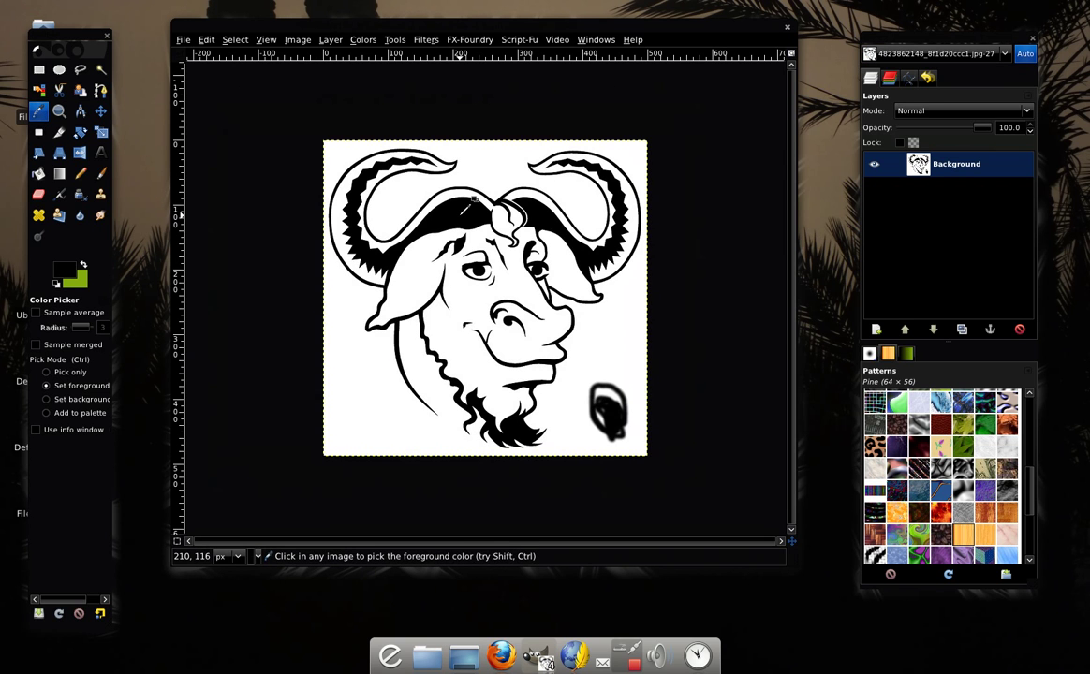
- Paint white strokes over the GNU head's outlines, then add a green pencil mark on the face
left_click(458, 150)
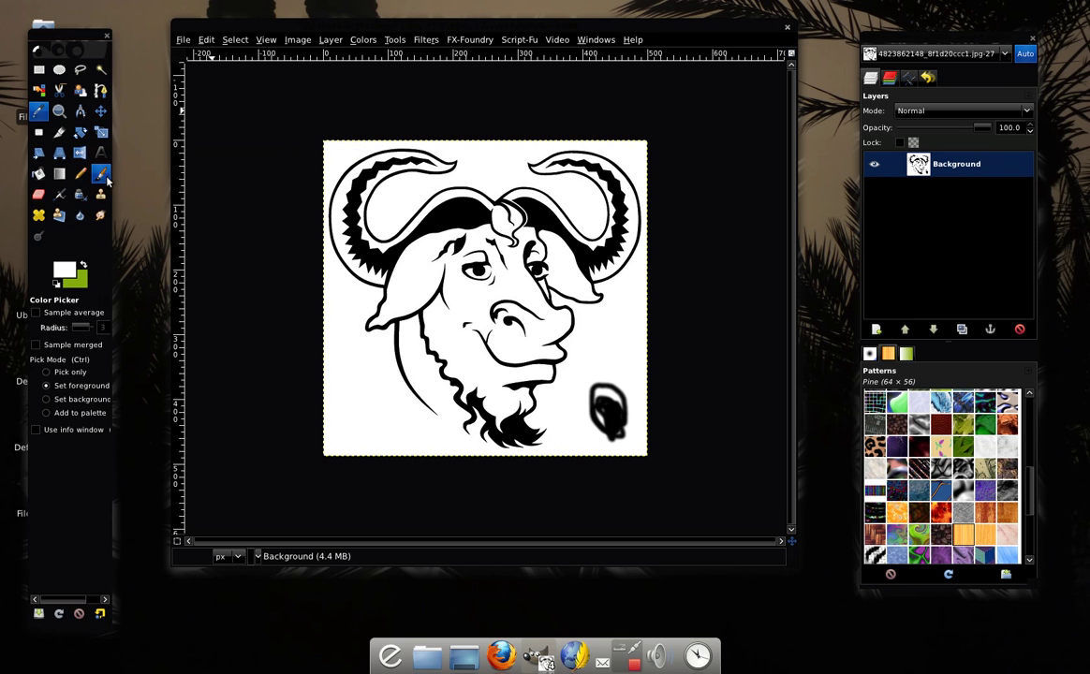
key("p")
left_click_drag(402, 372, 367, 279)
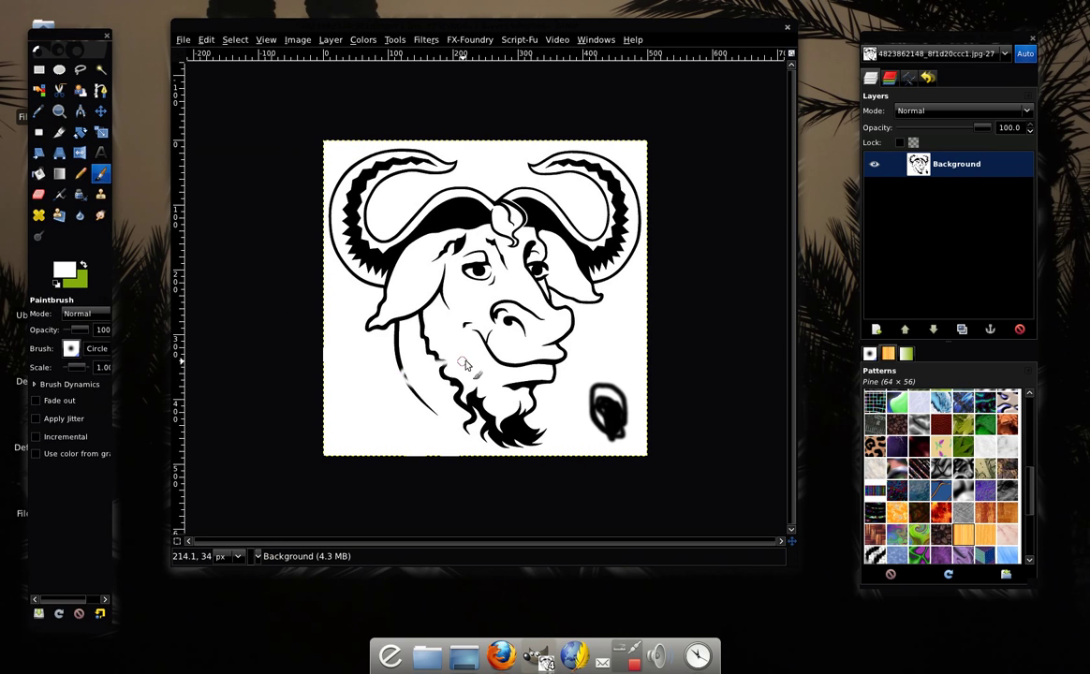
mouse_move(470, 308)
left_mouse_down()
mouse_move(414, 183)
mouse_move(365, 211)
mouse_move(478, 234)
mouse_move(517, 336)
mouse_move(445, 364)
left_mouse_up()
left_click(85, 265)
left_click(80, 174)
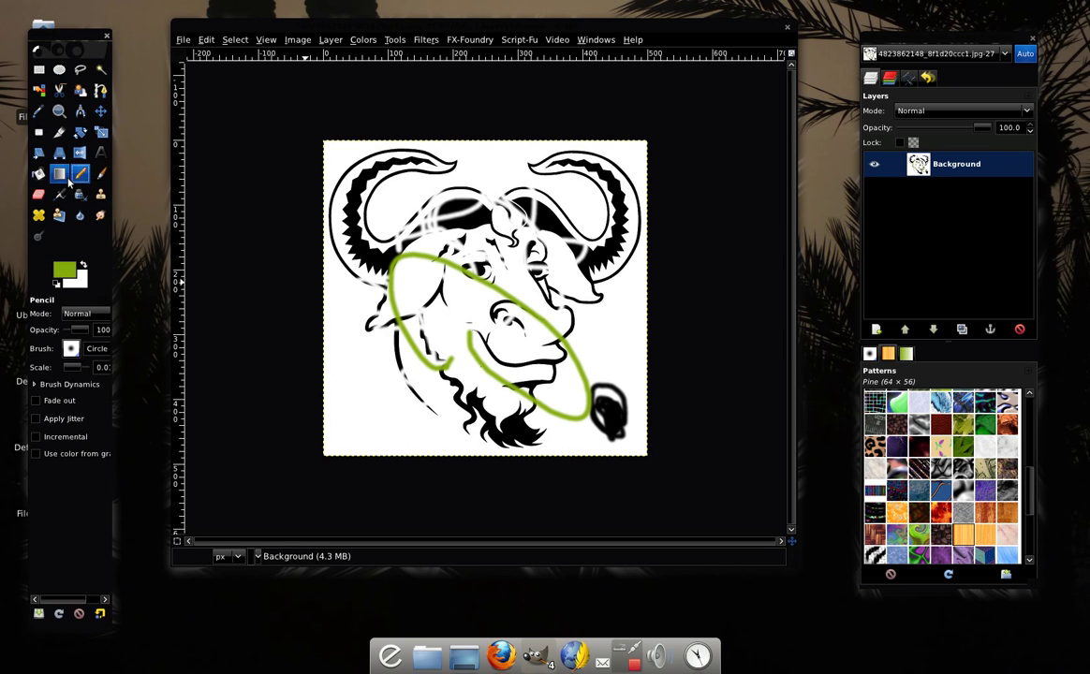
- Fill the canvas with a vertical green-to-white gradient, green on top
left_click(59, 174)
left_click_drag(346, 154, 524, 332)
mouse_move(511, 195)
left_mouse_down()
mouse_move(511, 324)
mouse_move(511, 251)
mouse_move(503, 309)
left_mouse_up()
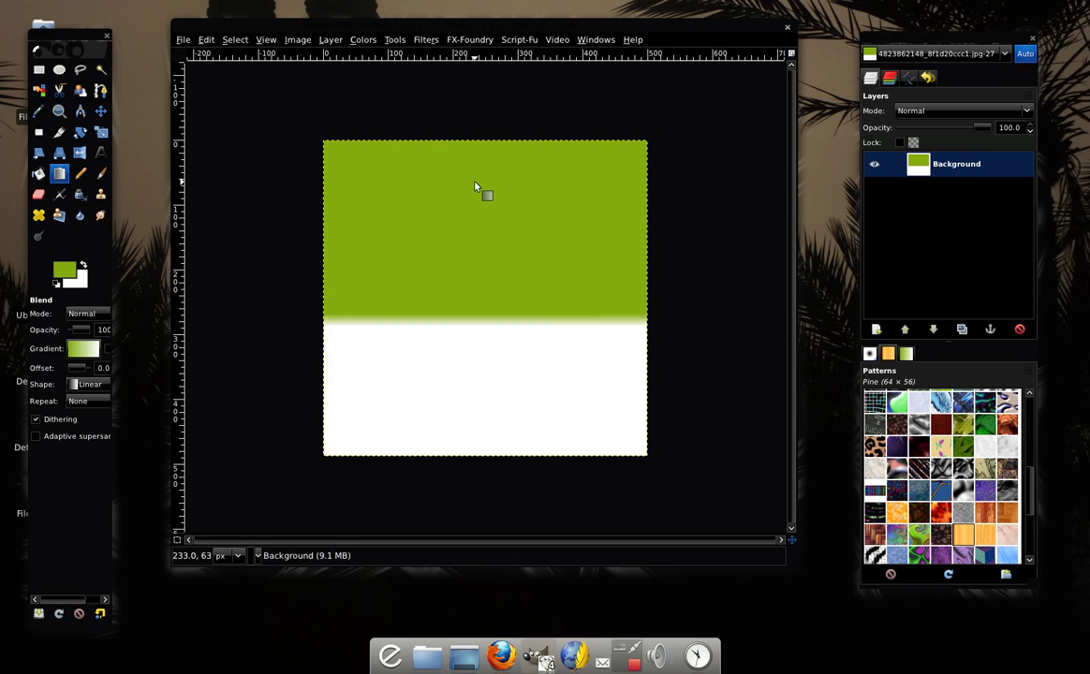
- Redraw the gradient diagonally, then try a metallic banded gradient across the canvas
left_click_drag(477, 180, 520, 281)
left_click(89, 350)
scroll(108, 402, "down", 2)
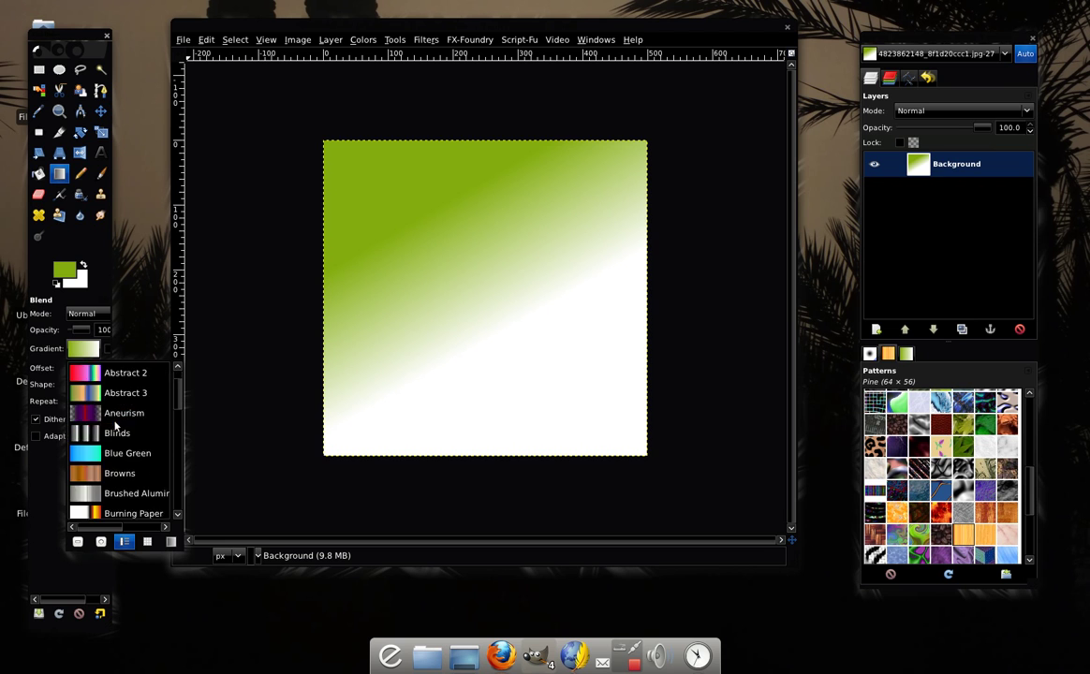
scroll(115, 430, "down", 3)
left_click(103, 448)
left_click_drag(361, 214, 516, 364)
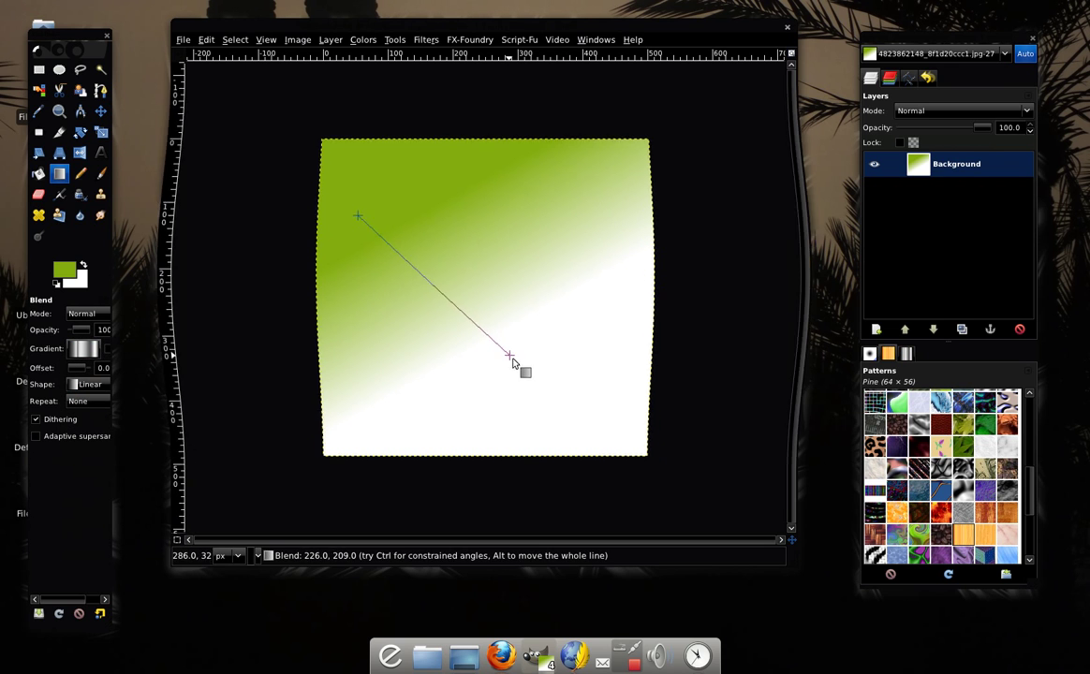
left_click_drag(439, 215, 521, 412)
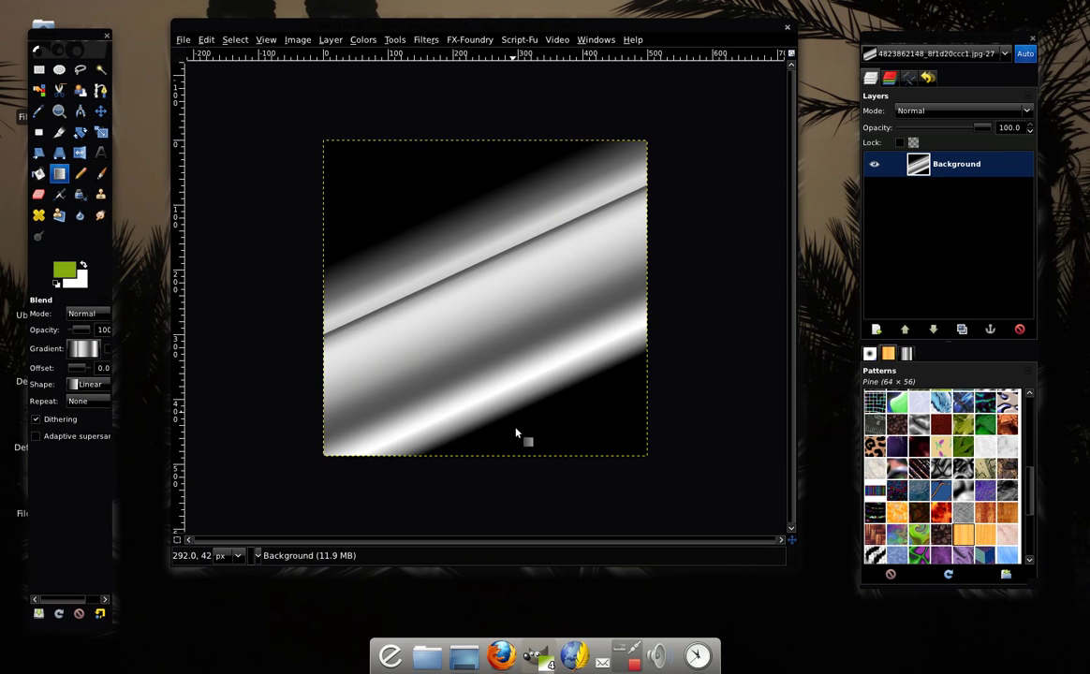
- Return to the FG to BG (RGB) gradient with Linear shape and redraw it diagonally
left_click(89, 354)
scroll(97, 431, "up", 3)
scroll(97, 440, "up", 4)
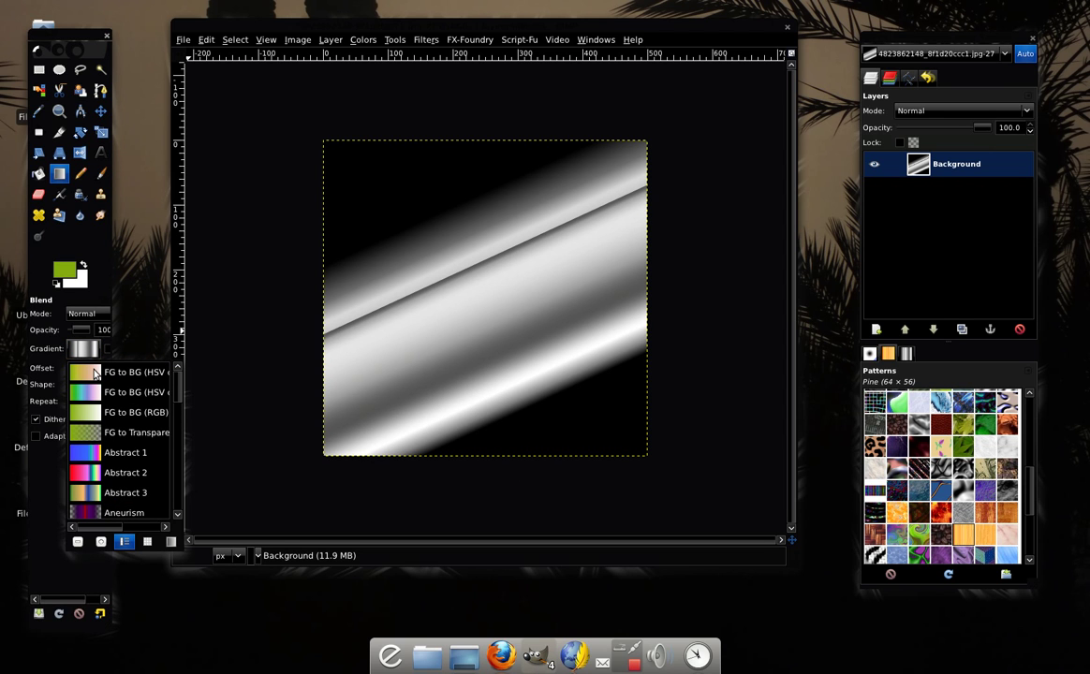
left_click(131, 412)
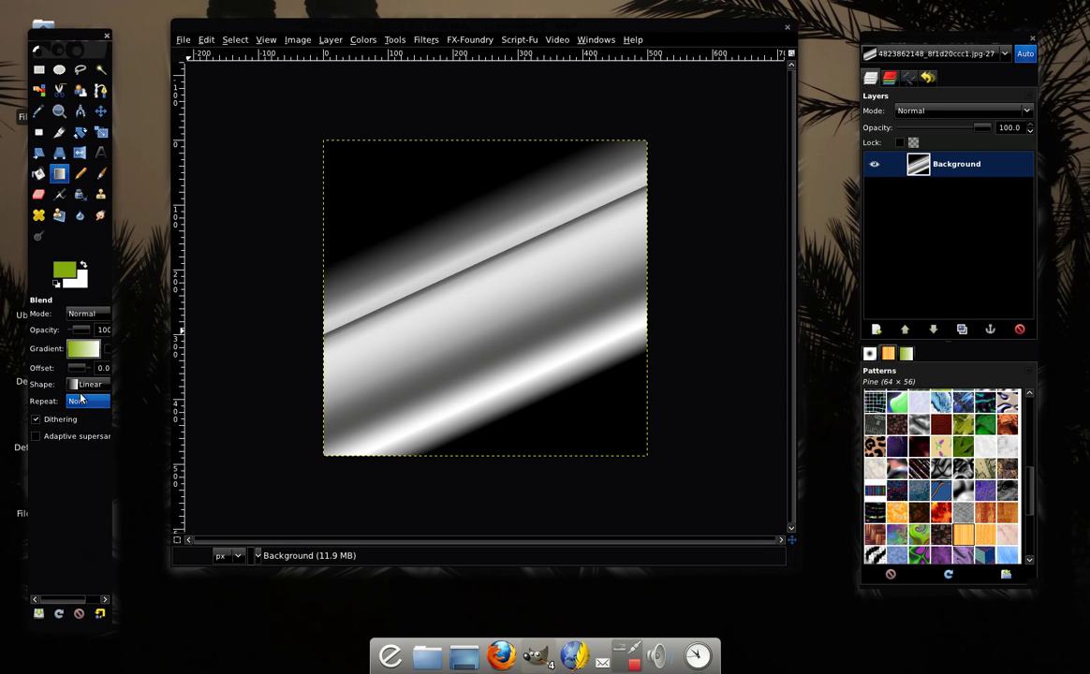
left_click(89, 383)
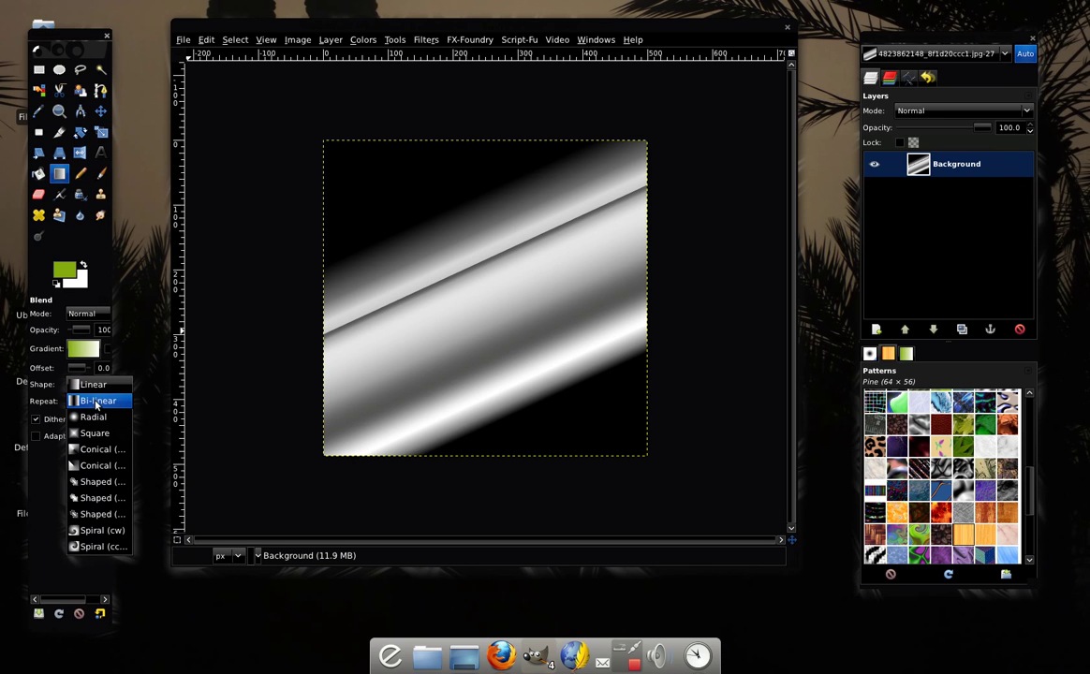
left_click(93, 381)
left_click_drag(385, 210, 575, 374)
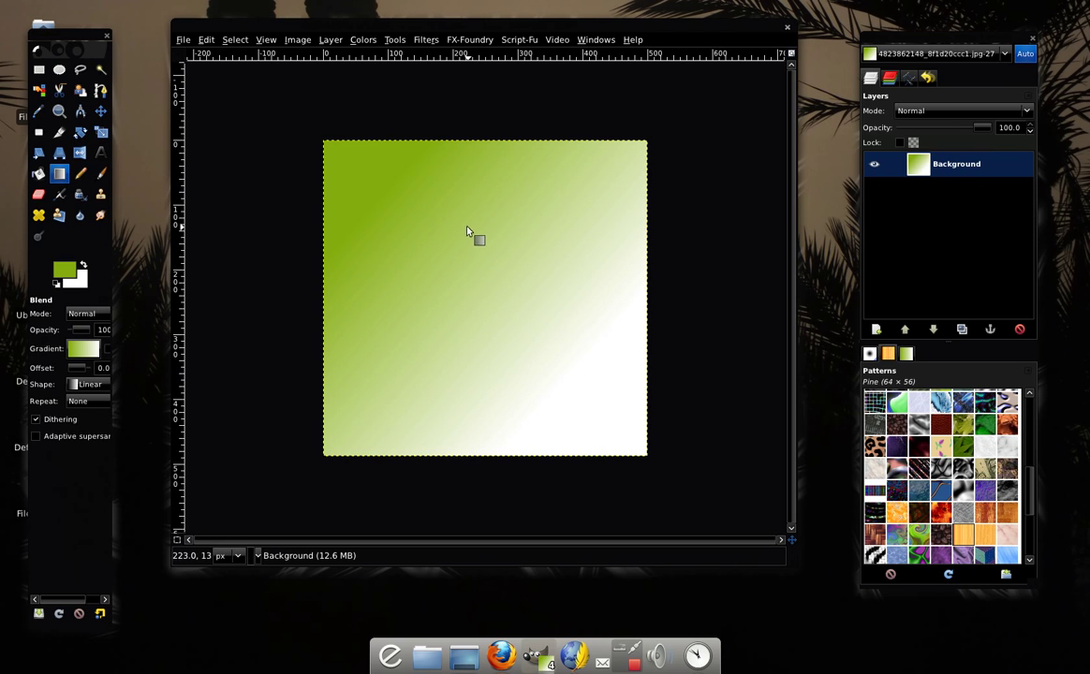
- Set the gradient shape to Bi-linear and draw diagonal bi-linear green-to-white gradients
left_click(82, 349)
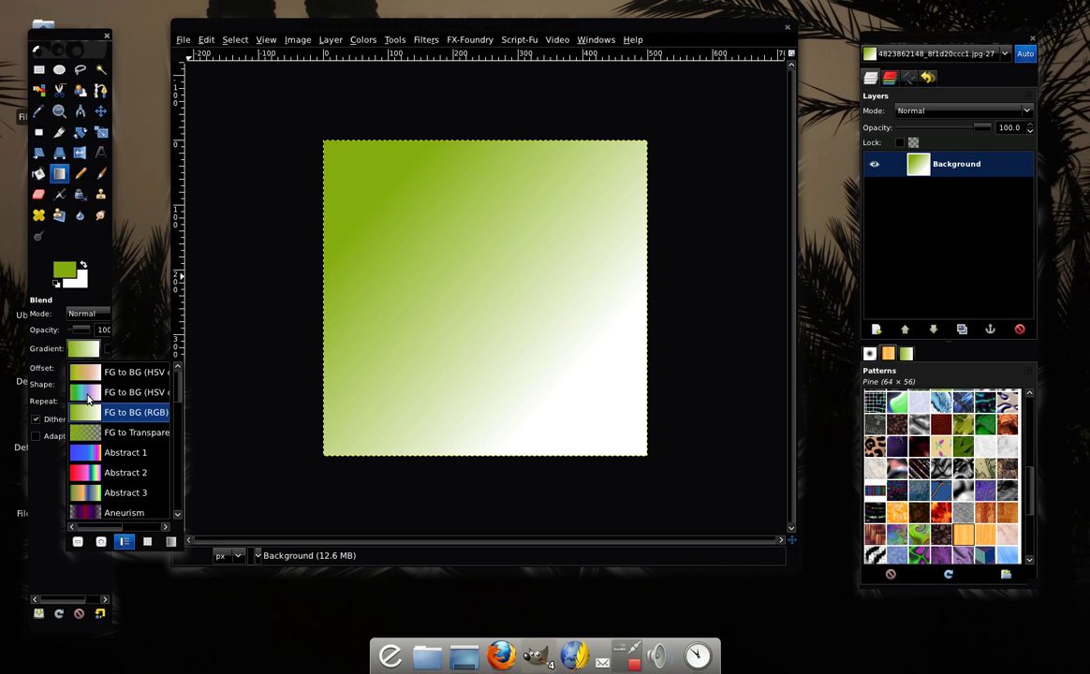
left_click(80, 353)
left_click(89, 384)
left_click(89, 384)
left_click(89, 384)
left_click(91, 404)
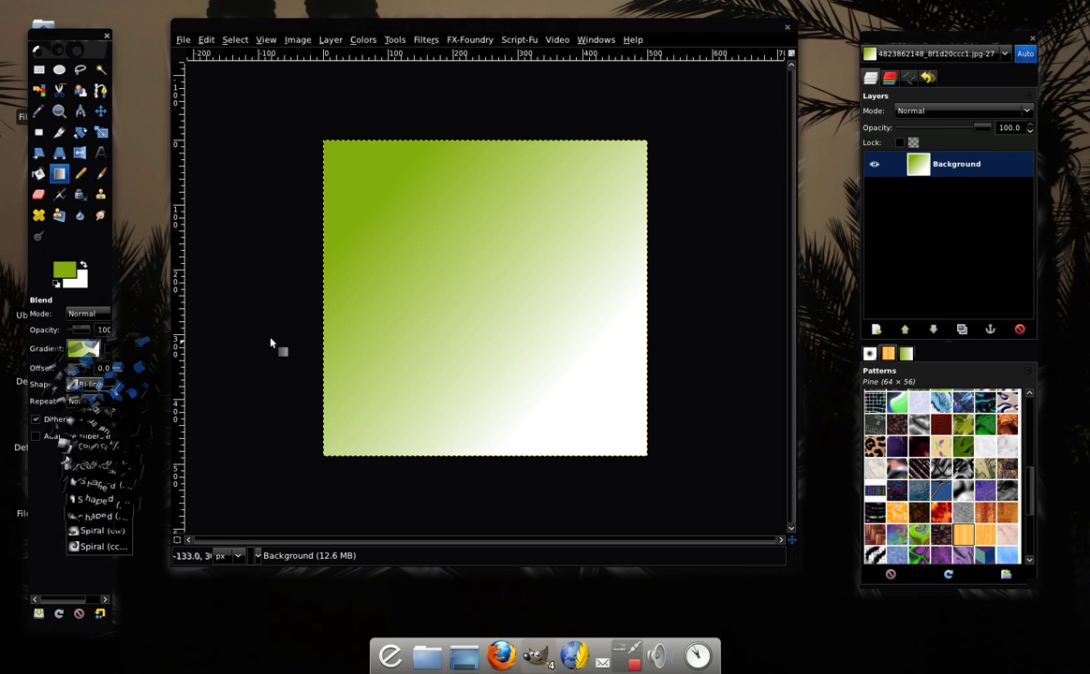
left_click_drag(463, 214, 475, 339)
left_click_drag(457, 293, 533, 368)
left_click_drag(467, 263, 542, 393)
- Swap foreground and background colours and draw a thin white diagonal band over green
left_click(82, 267)
left_click_drag(432, 268, 528, 334)
mouse_move(466, 272)
left_mouse_down()
mouse_move(547, 359)
mouse_move(555, 384)
left_mouse_up()
mouse_move(431, 248)
left_mouse_down()
mouse_move(439, 265)
mouse_move(426, 287)
mouse_move(441, 300)
mouse_move(319, 369)
left_mouse_up()
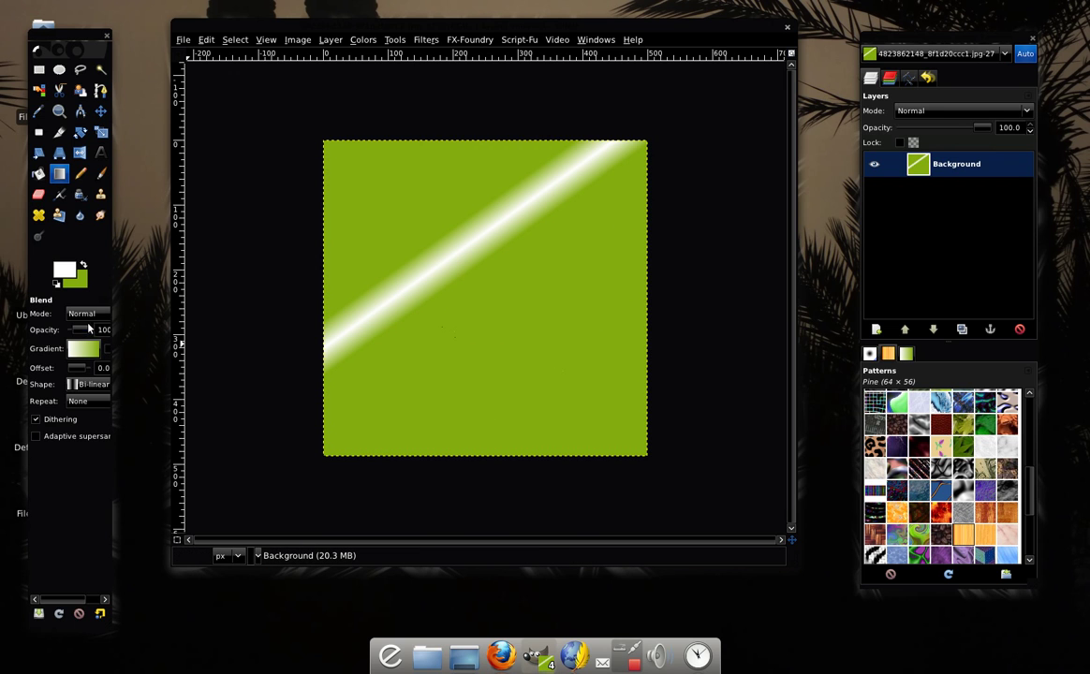
- Bucket-fill both green areas and the stripe interior white, then draw a green freehand loop across
left_click(38, 174)
left_click(547, 370)
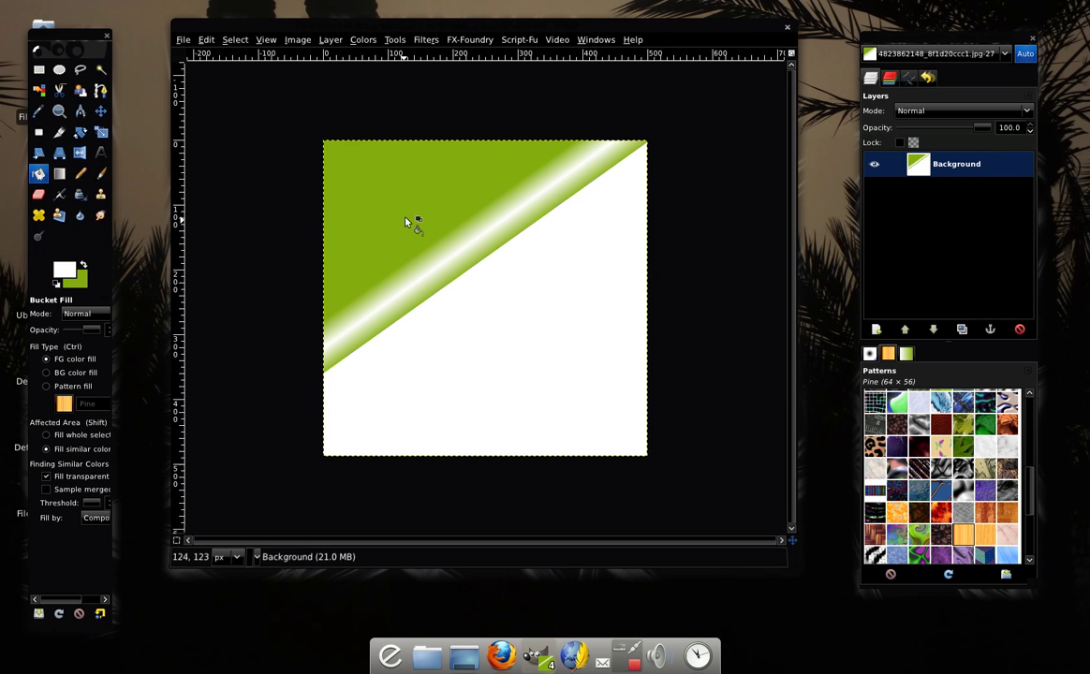
left_click(406, 218)
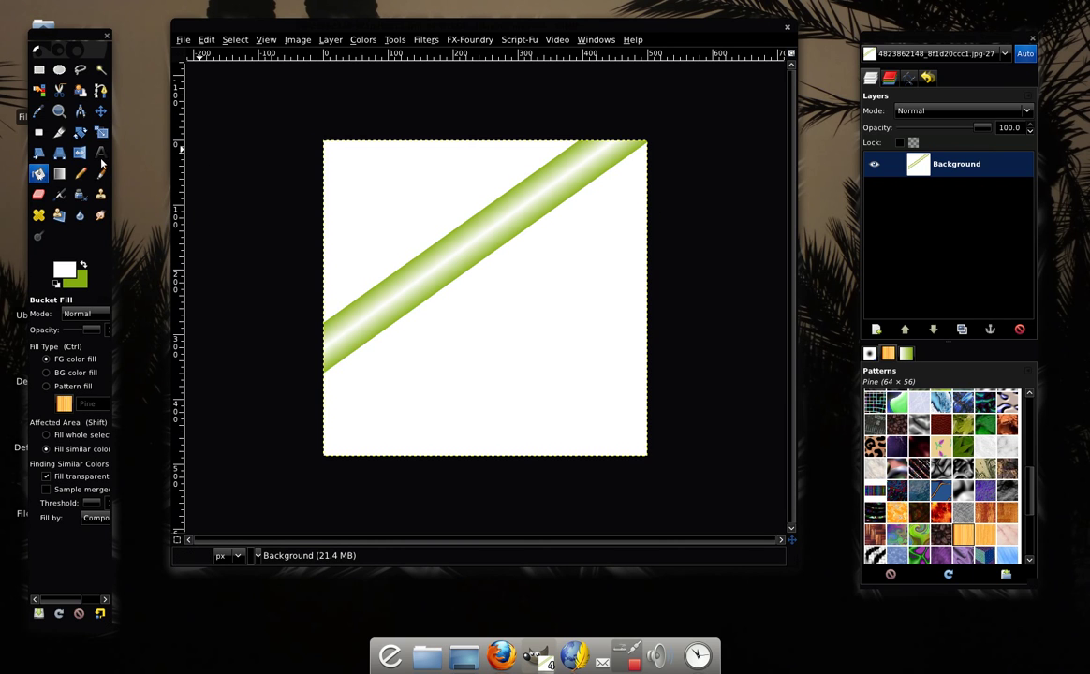
left_click(499, 223)
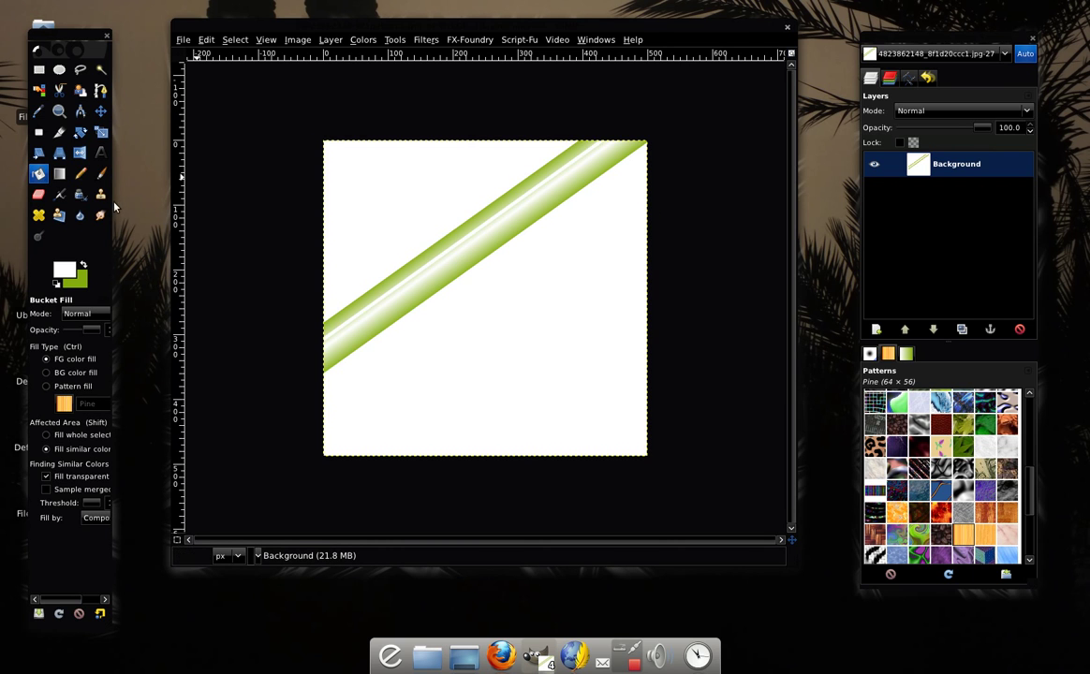
left_click(38, 194)
mouse_move(347, 199)
left_mouse_down()
mouse_move(550, 224)
mouse_move(524, 379)
left_mouse_up()
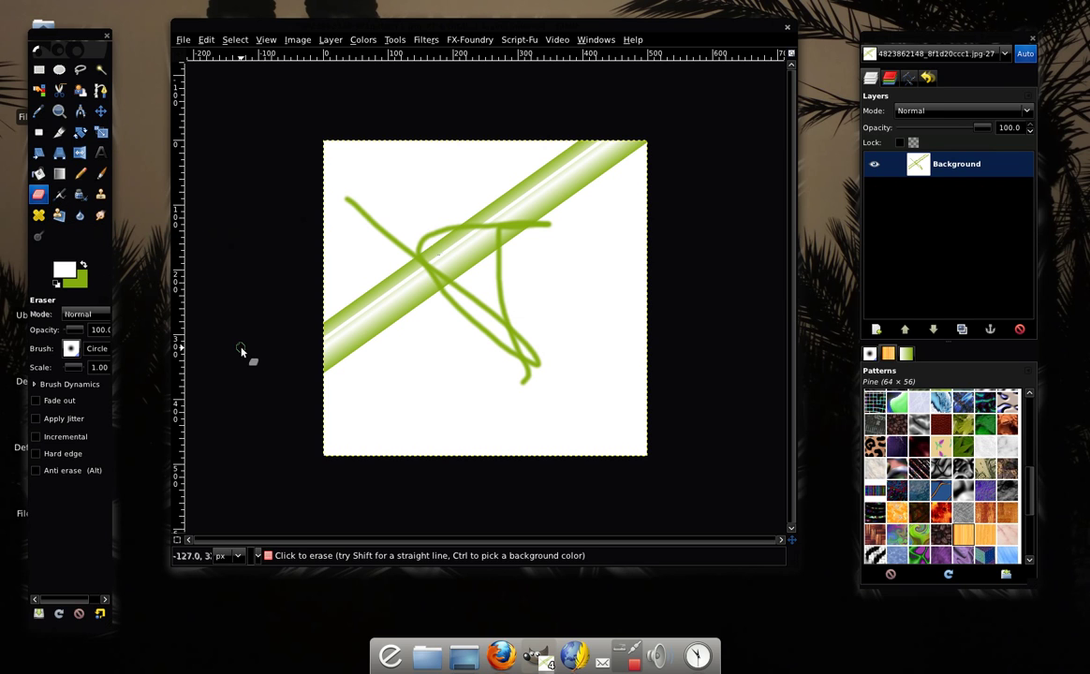
- Create a right-to-left text box on the canvas and type a short Arabic text
left_click(101, 153)
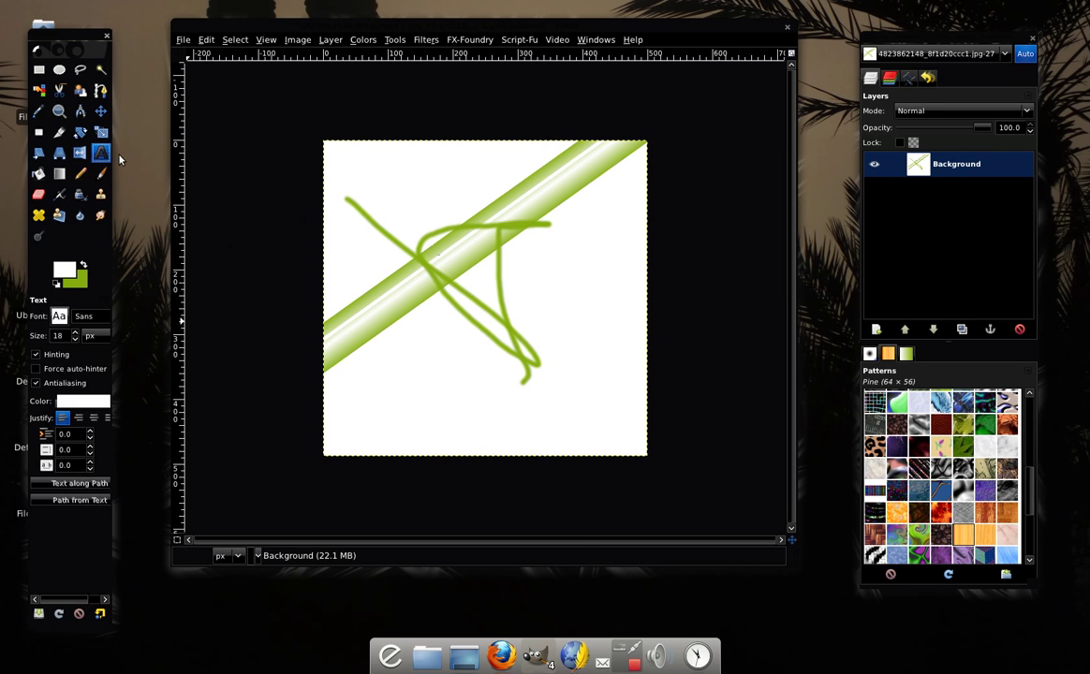
left_click(601, 354)
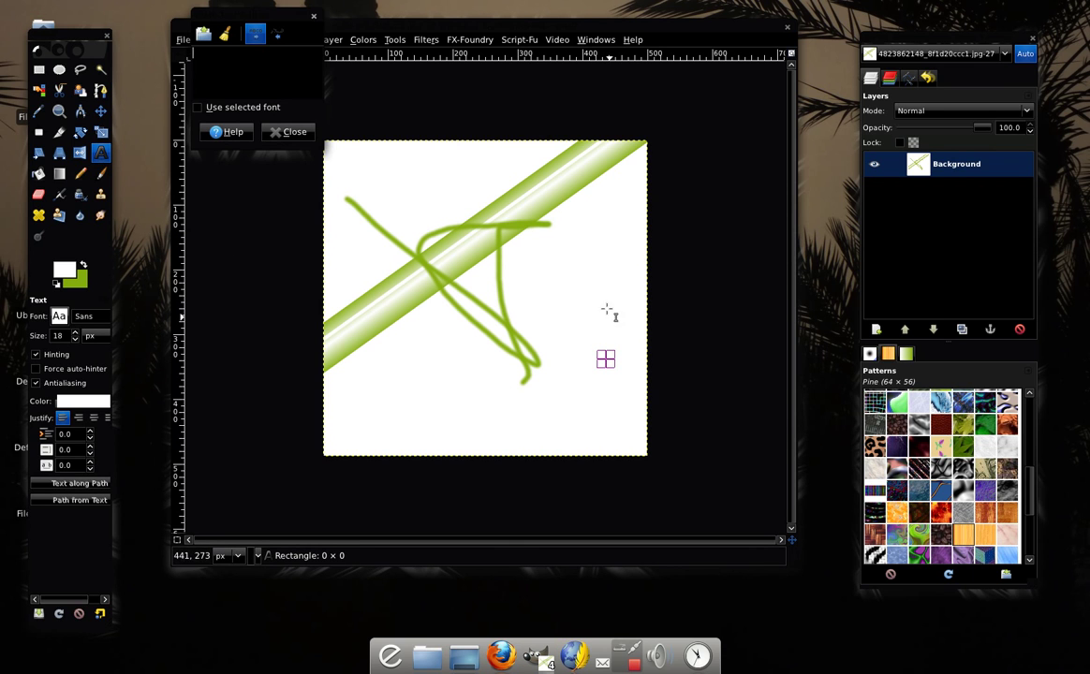
left_click_drag(235, 19, 374, 306)
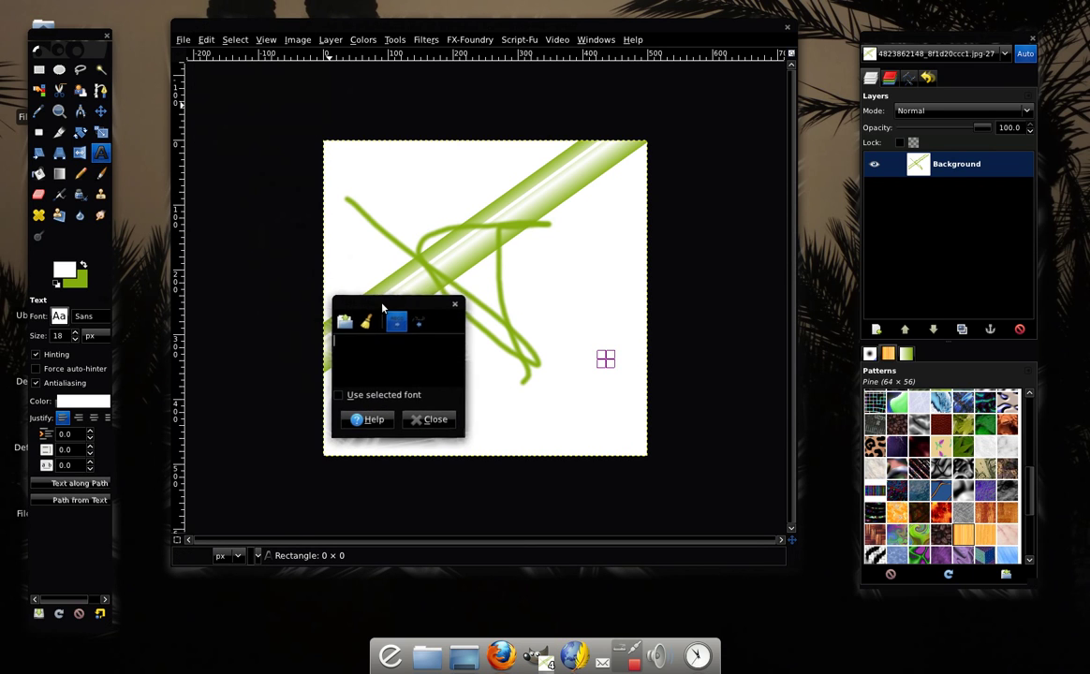
left_click(421, 330)
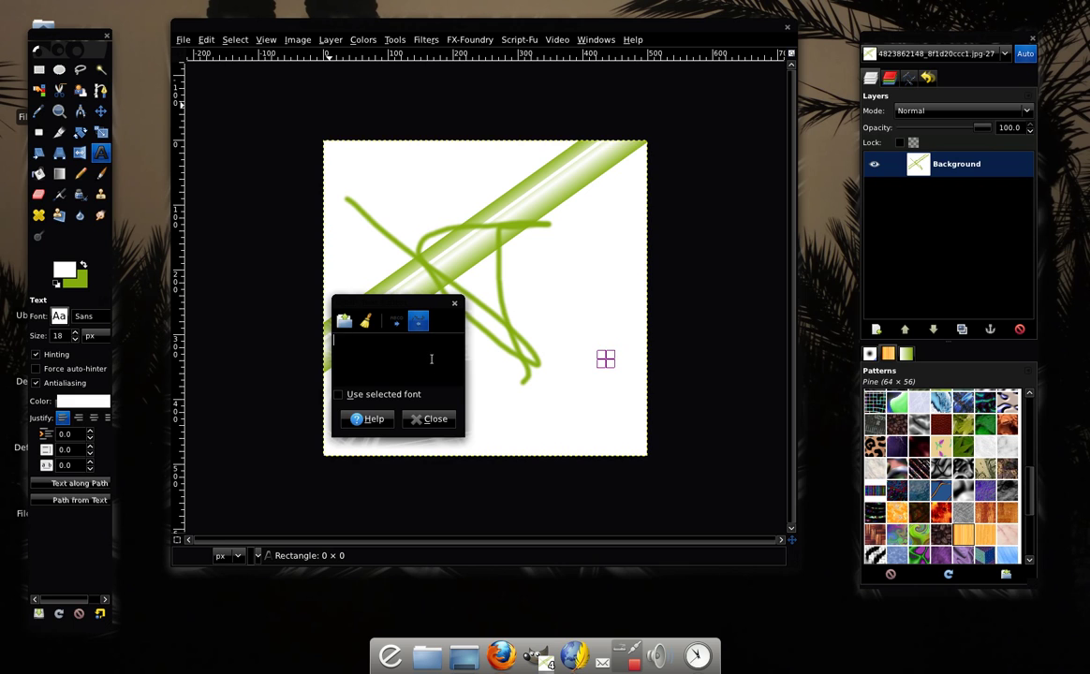
type("s")
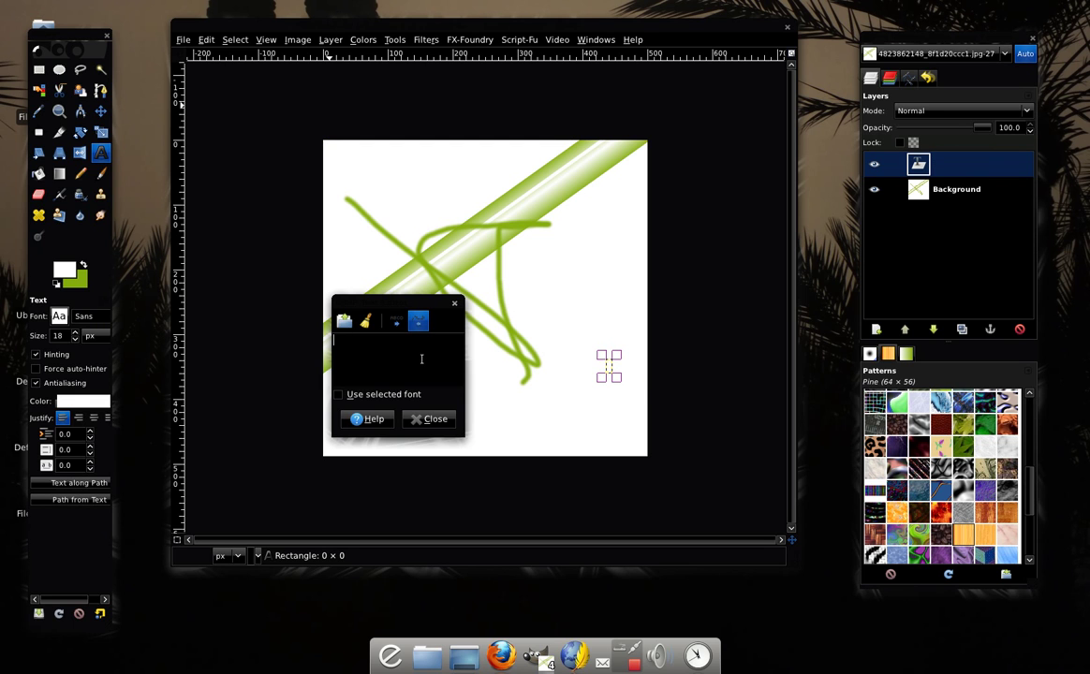
type("بدالمجيب")
- Make the text yellow-green at size 44 and resize the text box to fit it
left_click(80, 401)
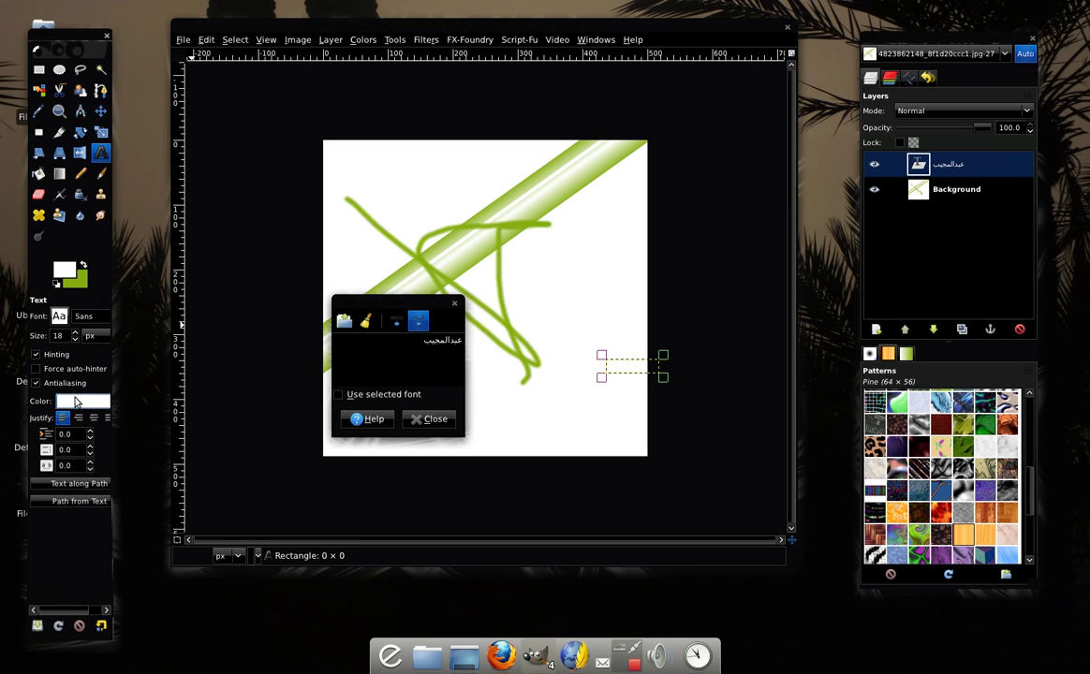
left_click(604, 375)
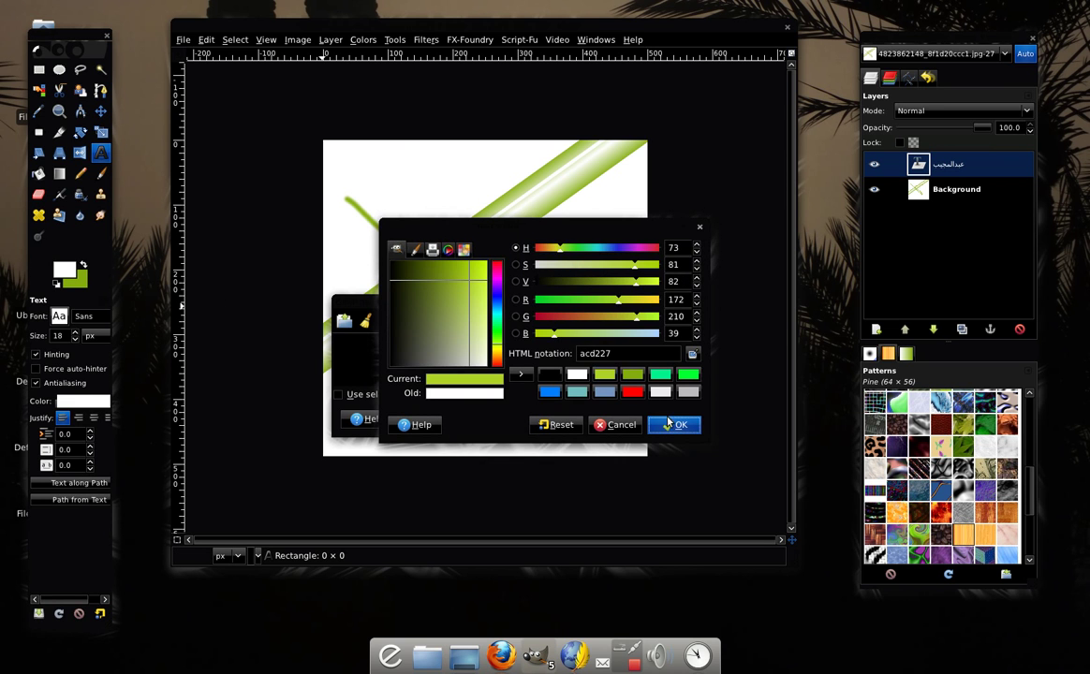
left_click(673, 424)
left_click_drag(632, 371, 547, 400)
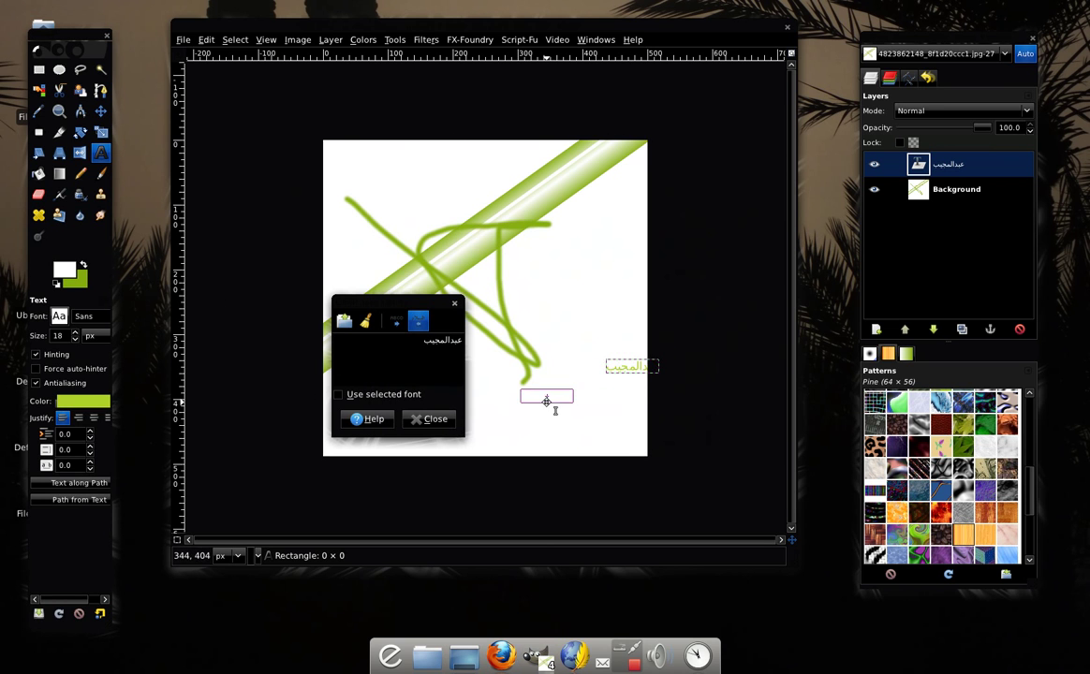
left_click(74, 334)
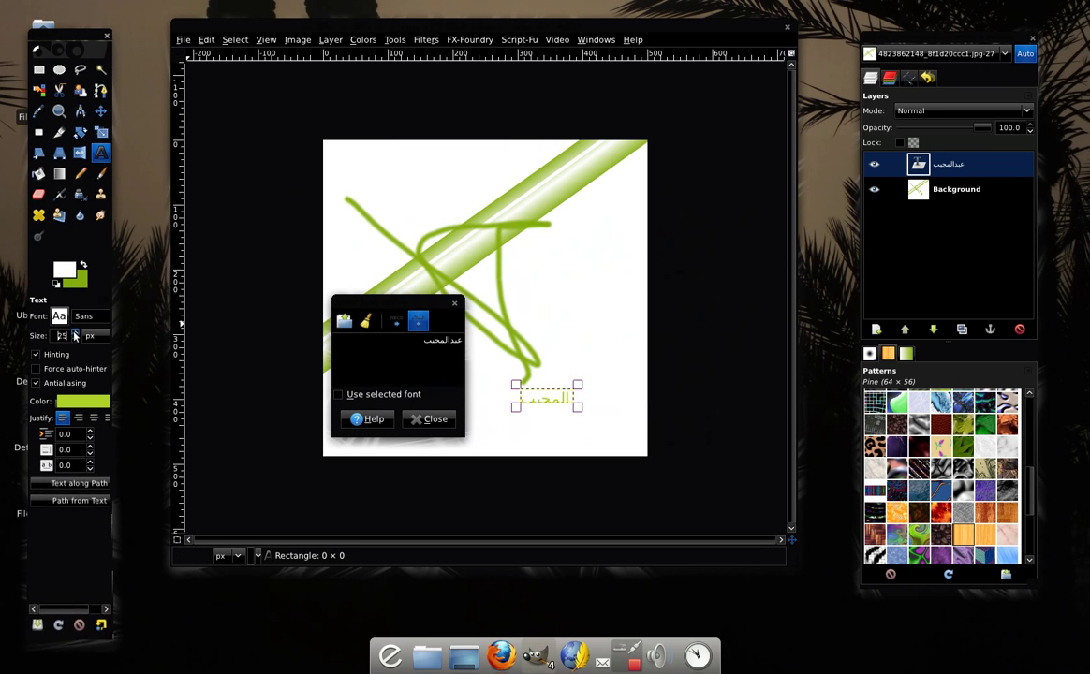
left_click_drag(576, 406, 684, 498)
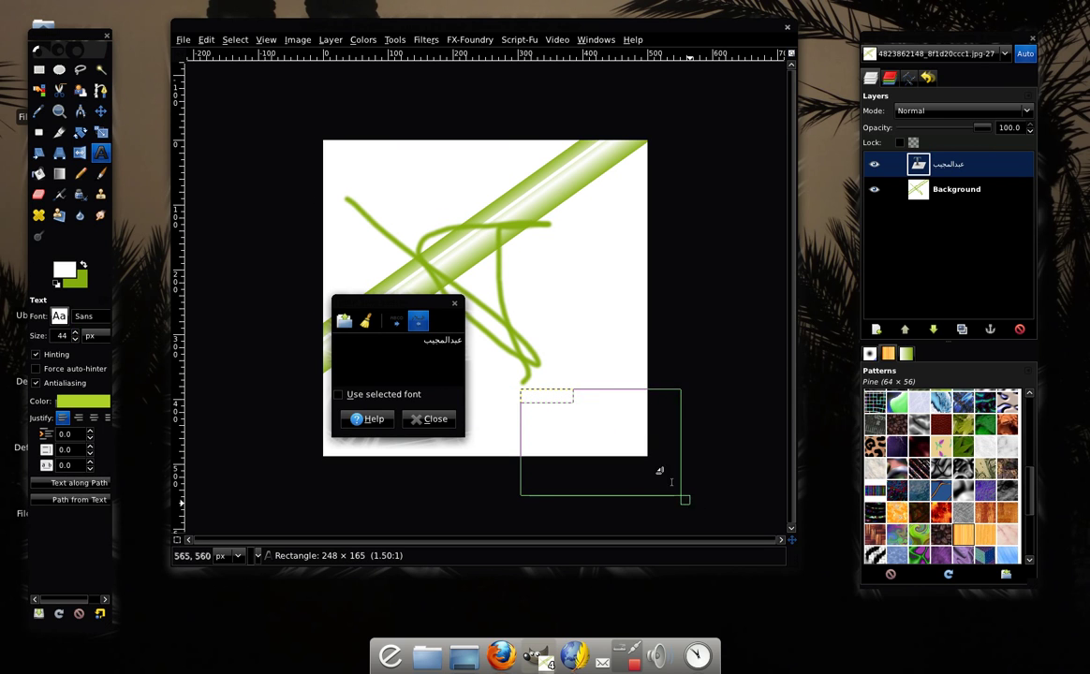
mouse_move(592, 423)
left_mouse_down()
mouse_move(539, 381)
mouse_move(568, 402)
left_mouse_up()
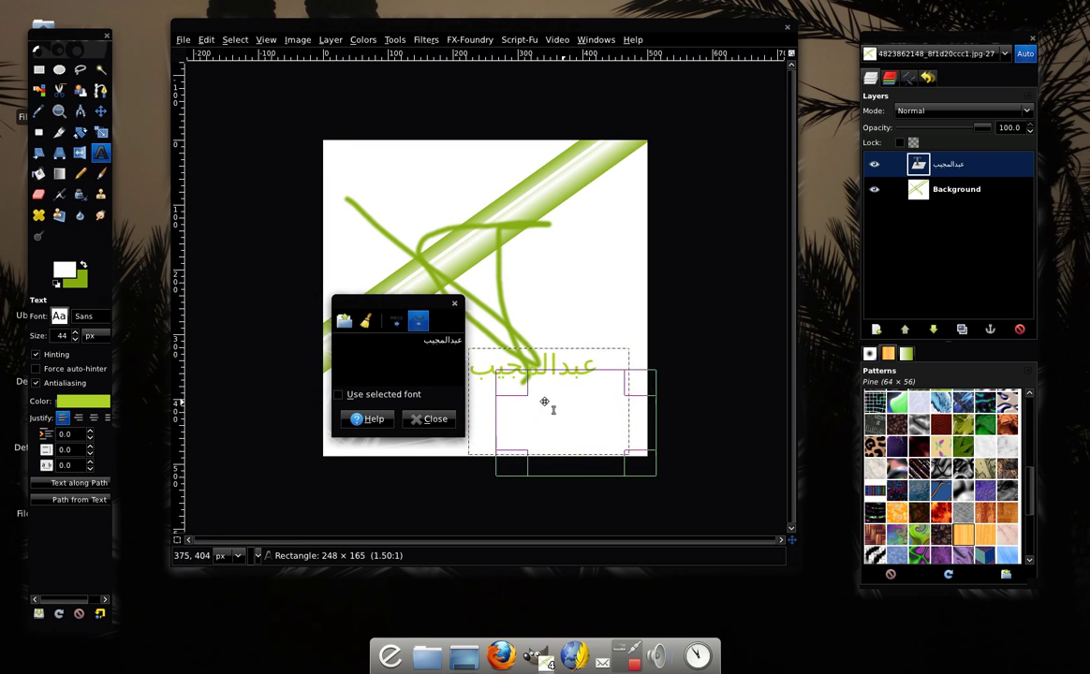
- Set the font to Abdoullah Ashgar and move the Arabic text to the canvas middle
left_click(59, 316)
scroll(107, 392, "up", 3)
scroll(163, 394, "up", 10)
scroll(163, 356, "up", 10)
scroll(101, 371, "down", 1)
scroll(101, 372, "down", 5)
scroll(110, 416, "down", 2)
left_click(86, 362)
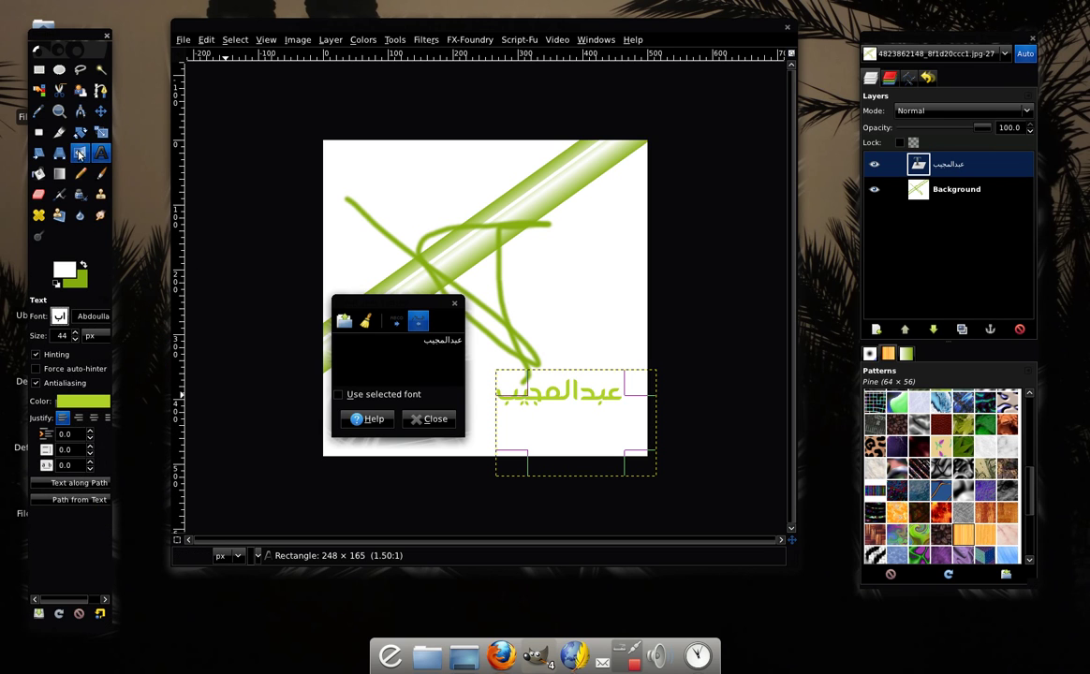
left_click(94, 418)
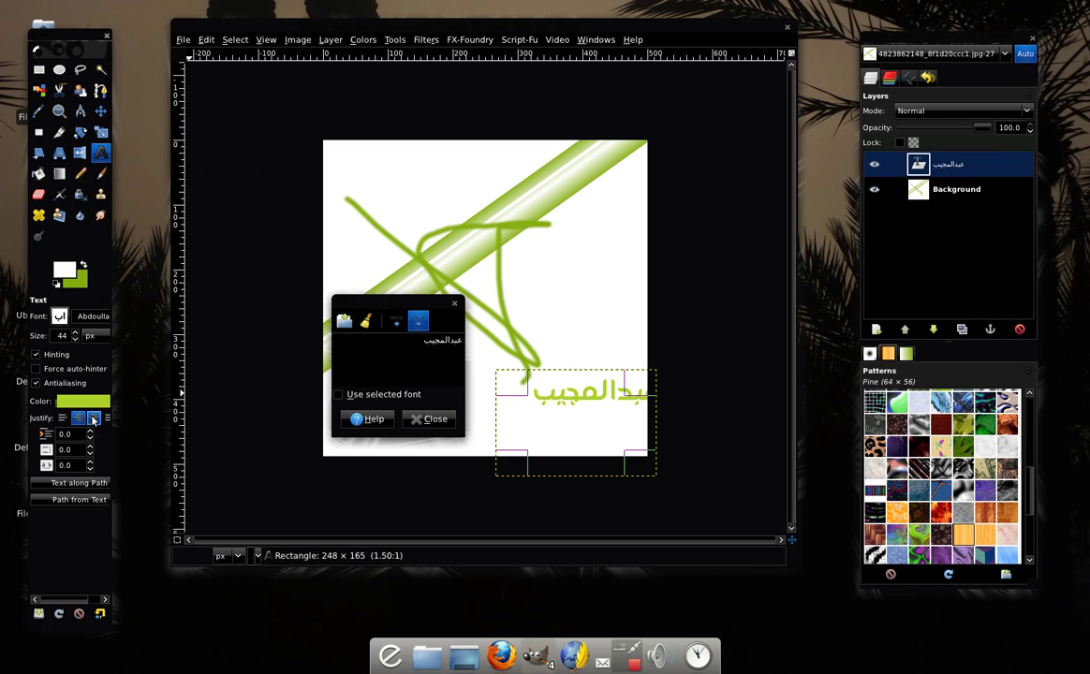
left_click(63, 419)
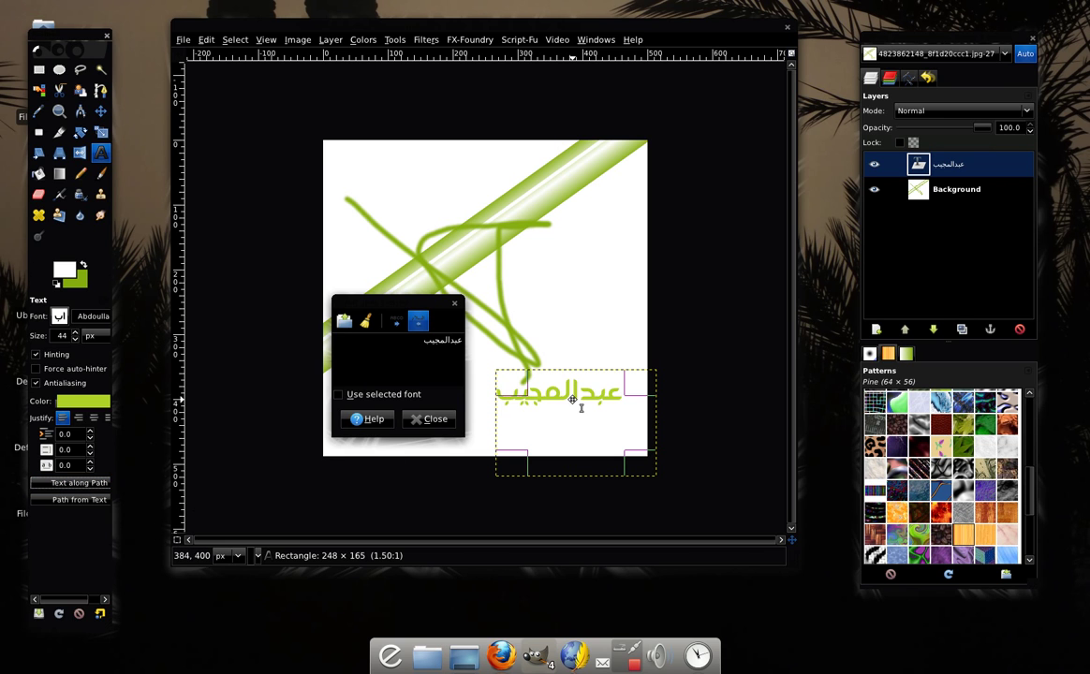
left_click_drag(572, 400, 551, 282)
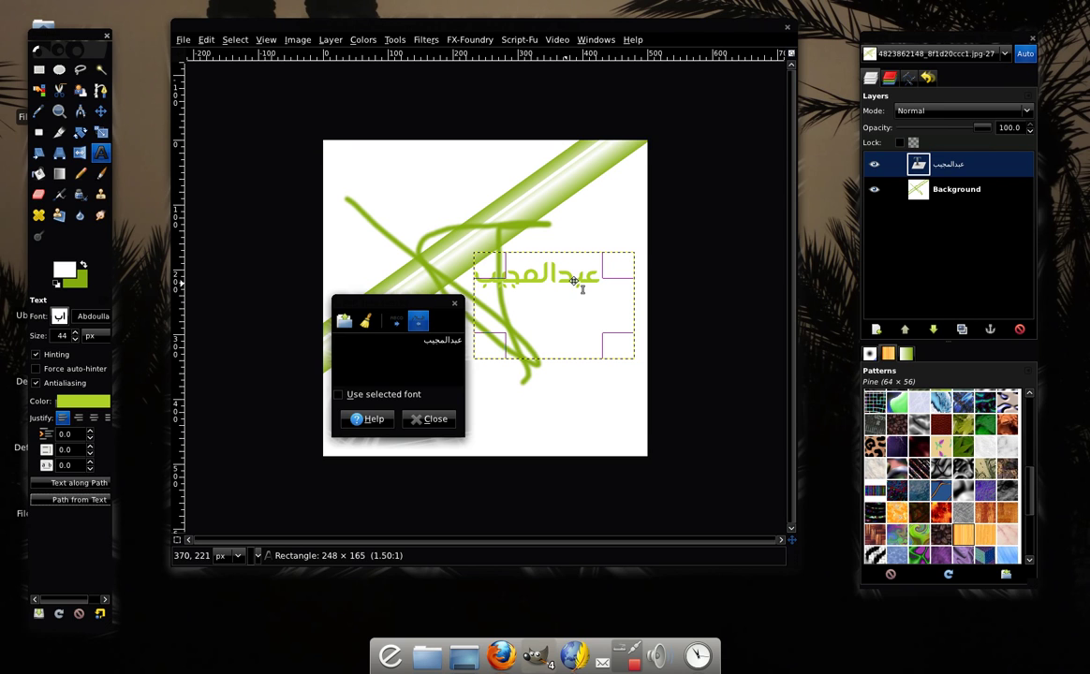
left_click(429, 419)
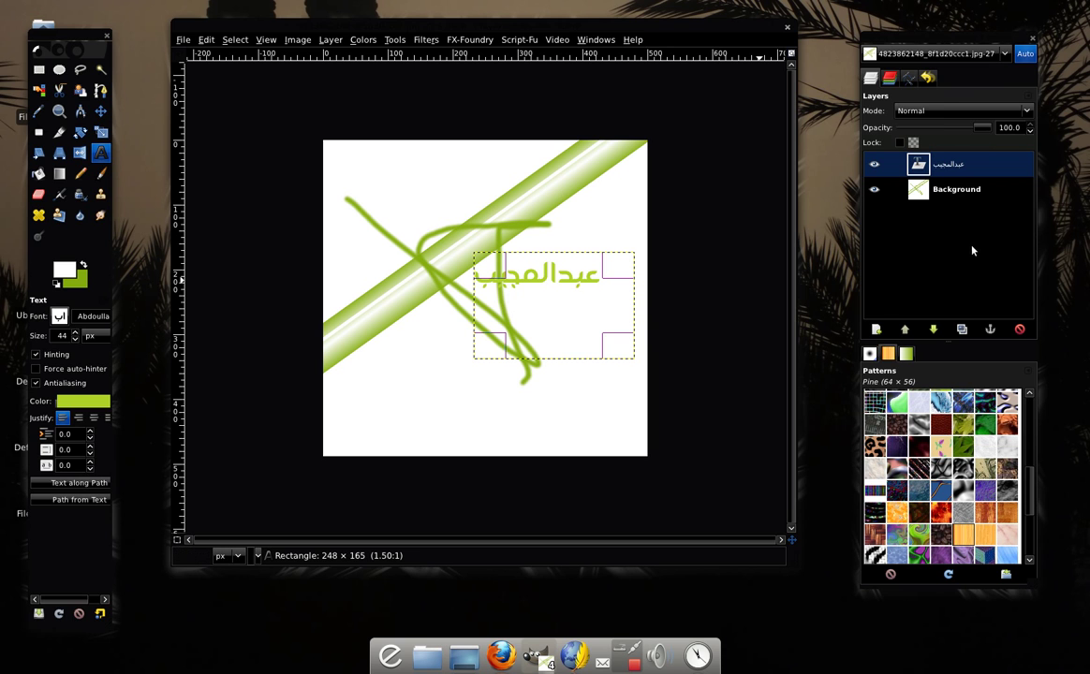
- Try shifting the Background layer with the Move tool, undo it, and reselect the text layer
left_click_drag(925, 39, 891, 31)
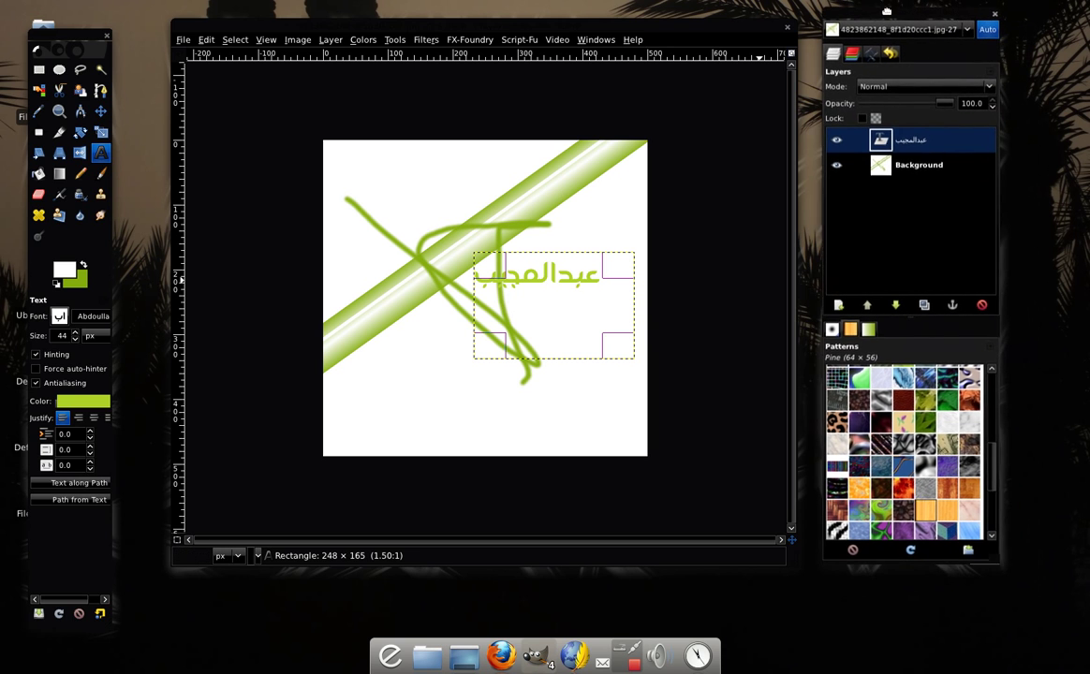
left_click(901, 182)
left_click(899, 156)
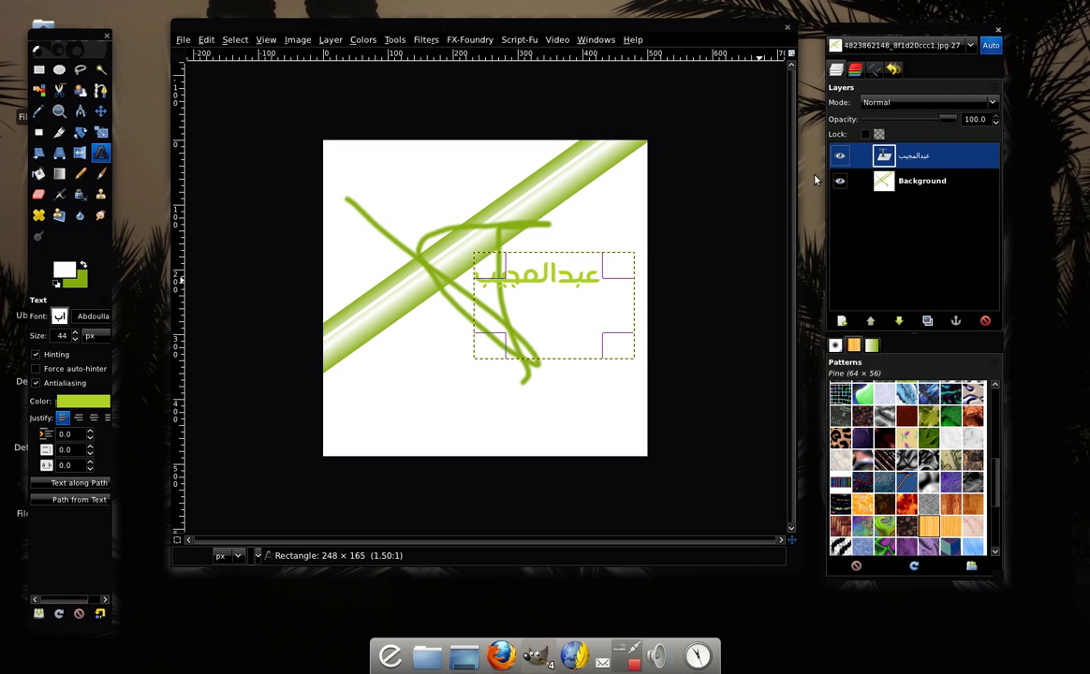
left_click(100, 111)
left_click_drag(520, 281, 601, 349)
key("ctrl+z")
left_click(901, 181)
left_click(899, 156)
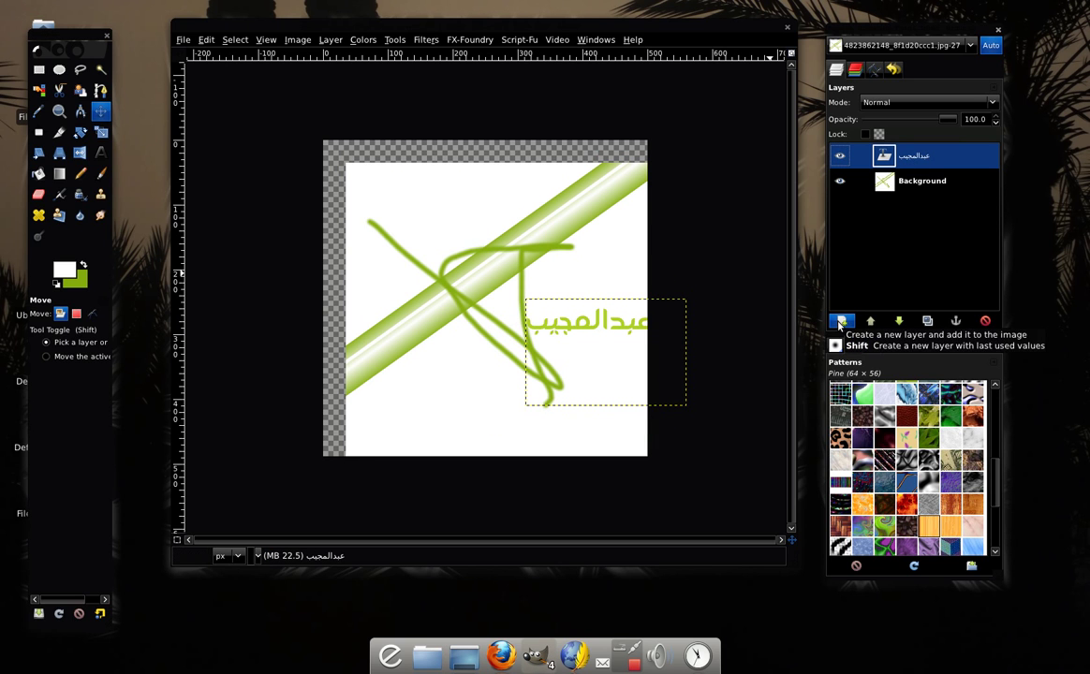
- Create a new layer, cycling through the fill options before settling on Transparency
left_click(841, 322)
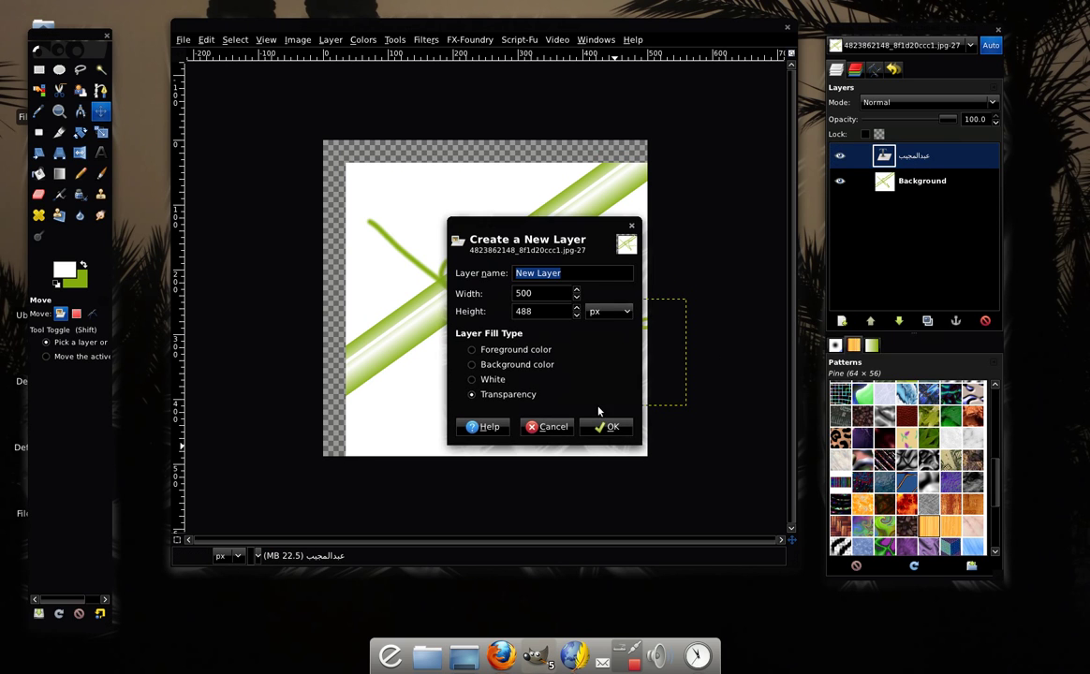
left_click(505, 354)
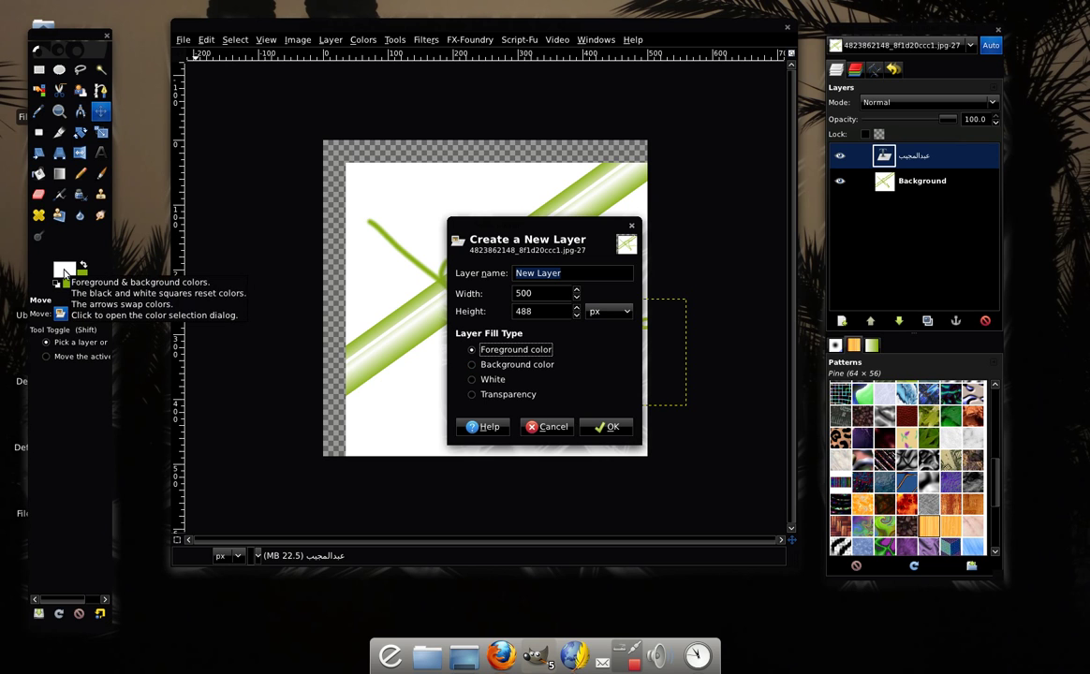
left_click(473, 364)
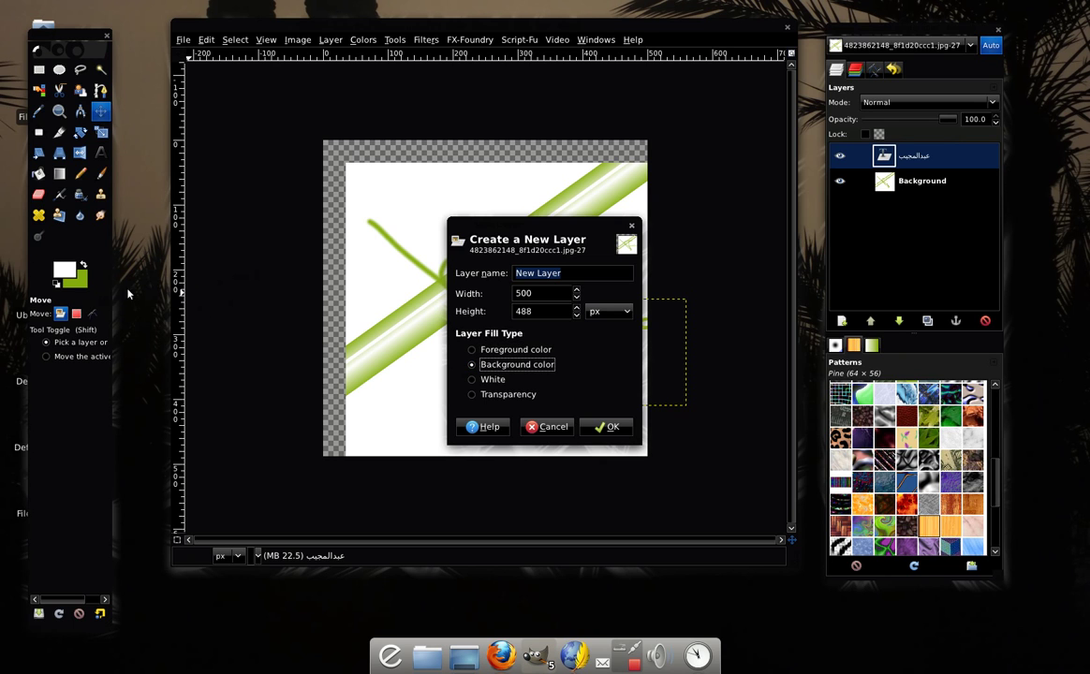
left_click(499, 381)
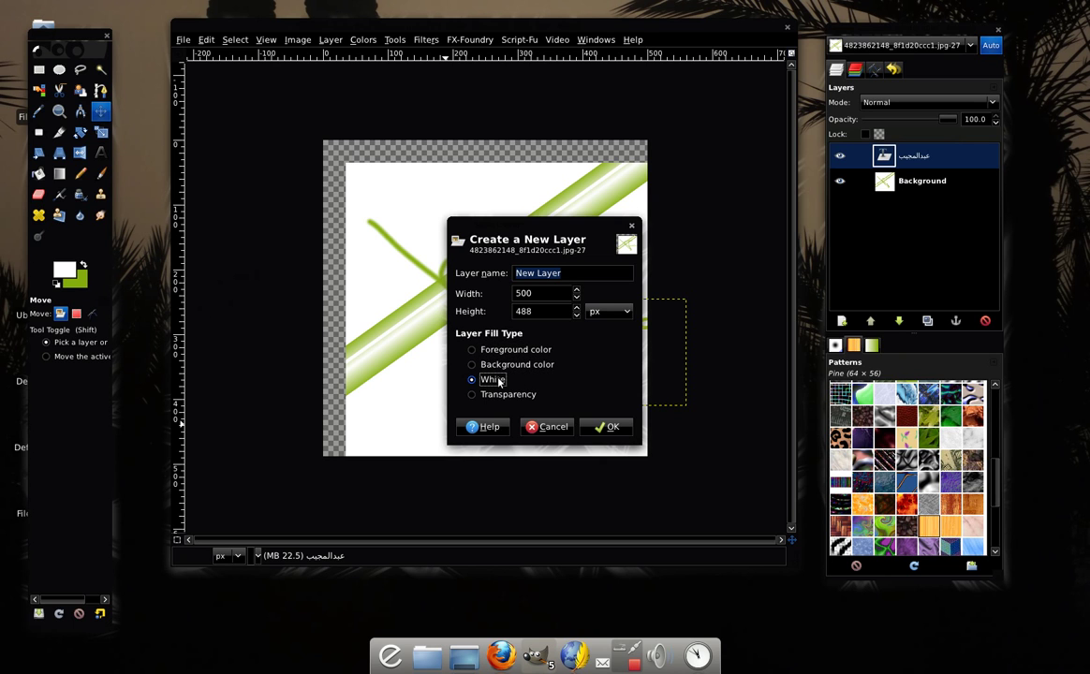
left_click(501, 396)
left_click(602, 426)
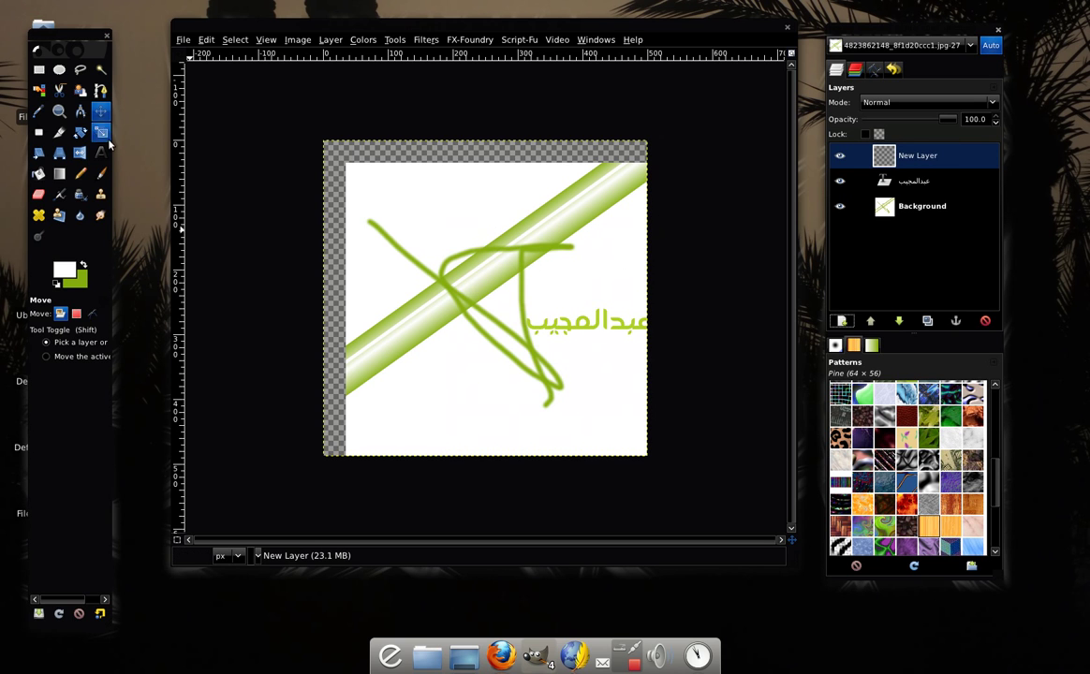
- Brush a green curved stroke across the upper canvas and move that layer up-left
left_click(100, 174)
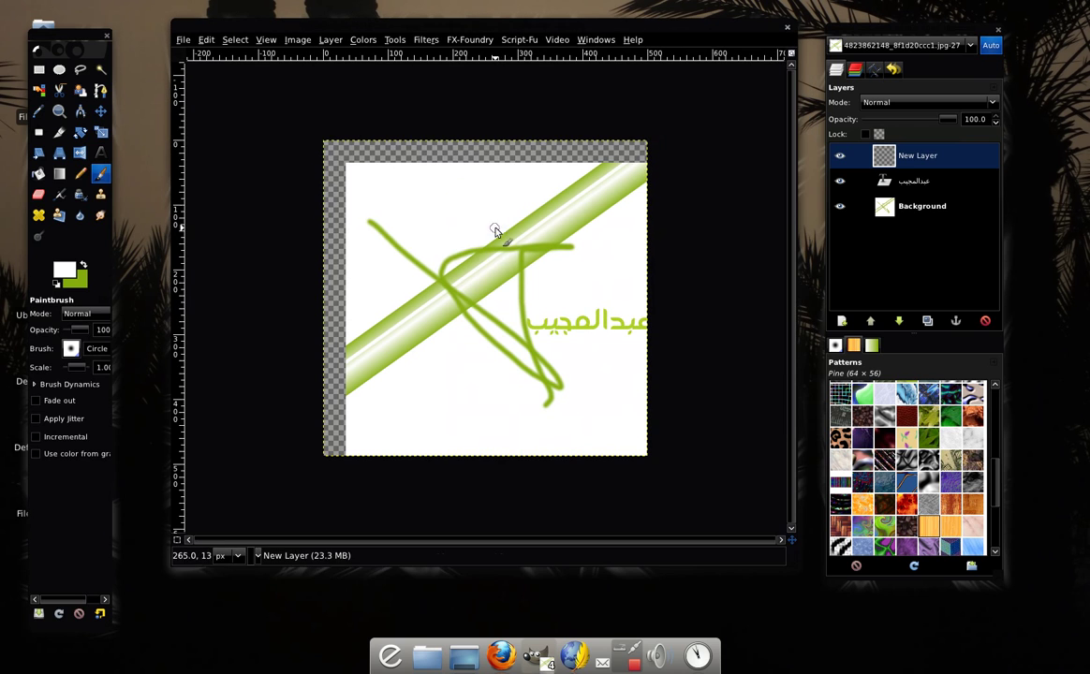
left_click(83, 266)
left_click_drag(391, 196, 674, 273)
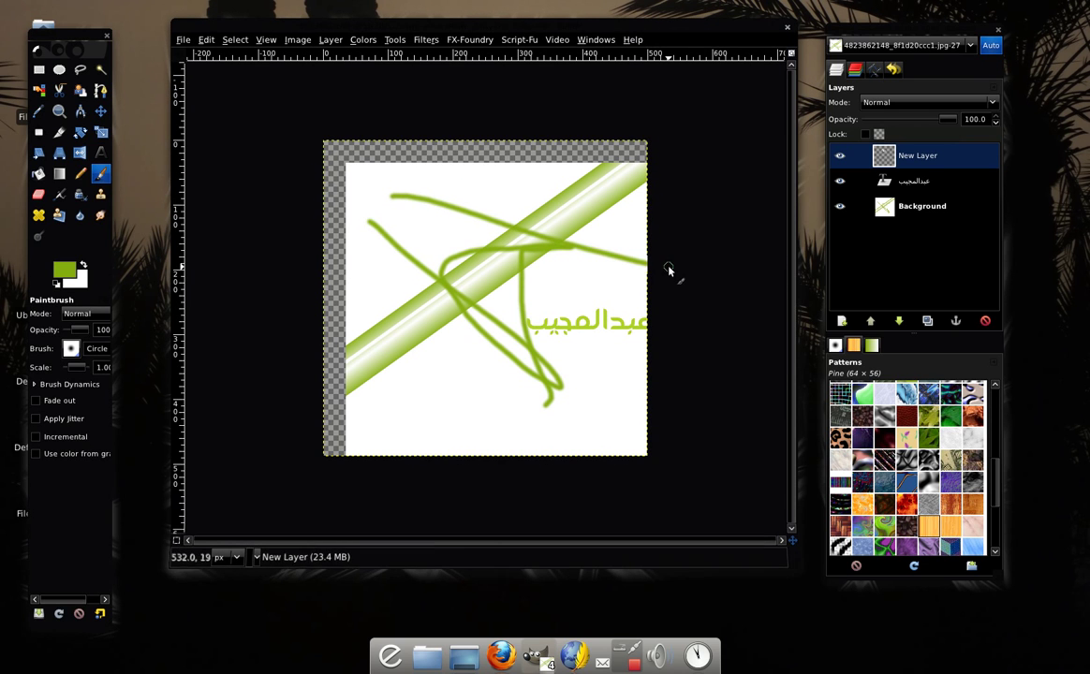
left_click(100, 111)
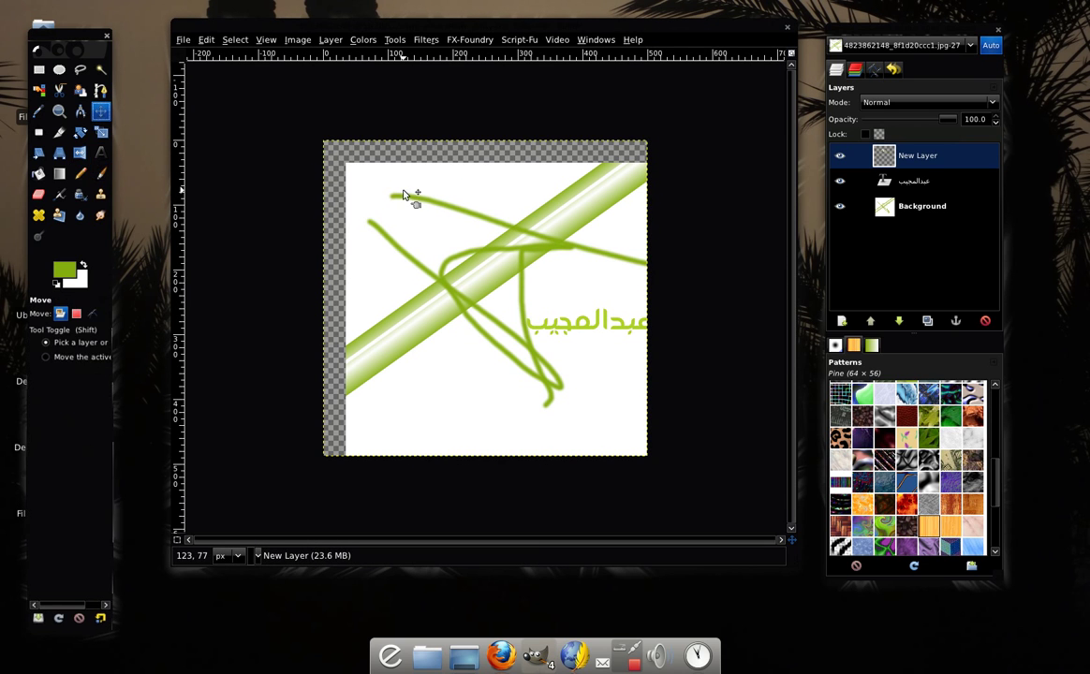
mouse_move(414, 191)
left_mouse_down()
mouse_move(387, 184)
mouse_move(357, 150)
left_mouse_up()
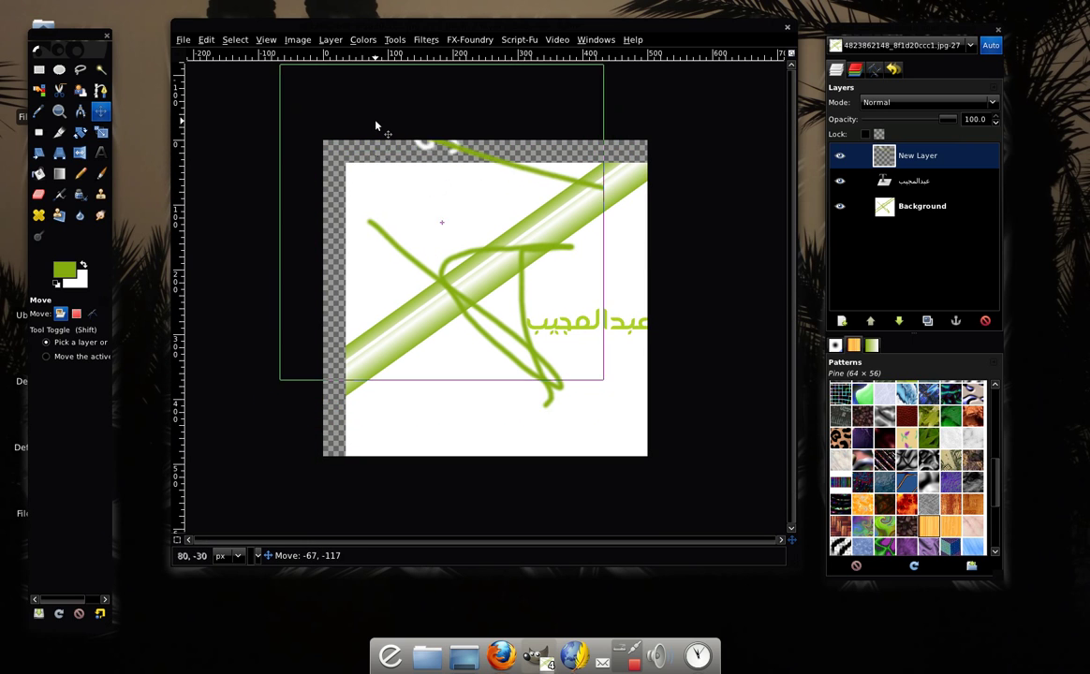
left_click_drag(357, 145, 379, 139)
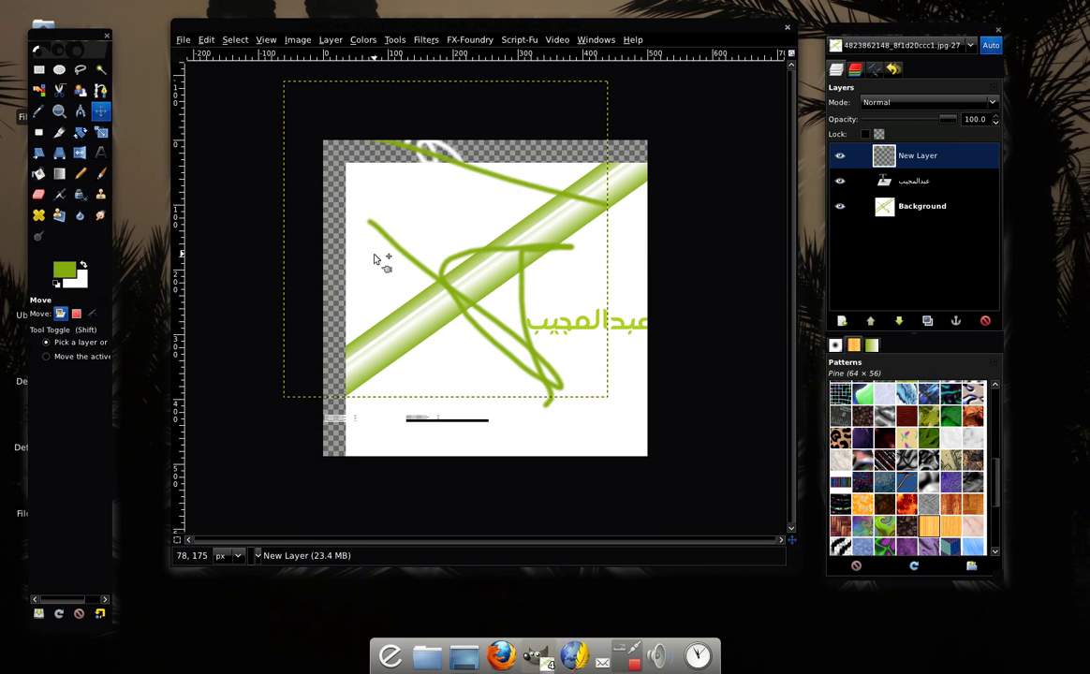
- Duplicate New Layer twice, shifting each copy about 32 px lower
left_click(927, 320)
left_click_drag(459, 167, 453, 197)
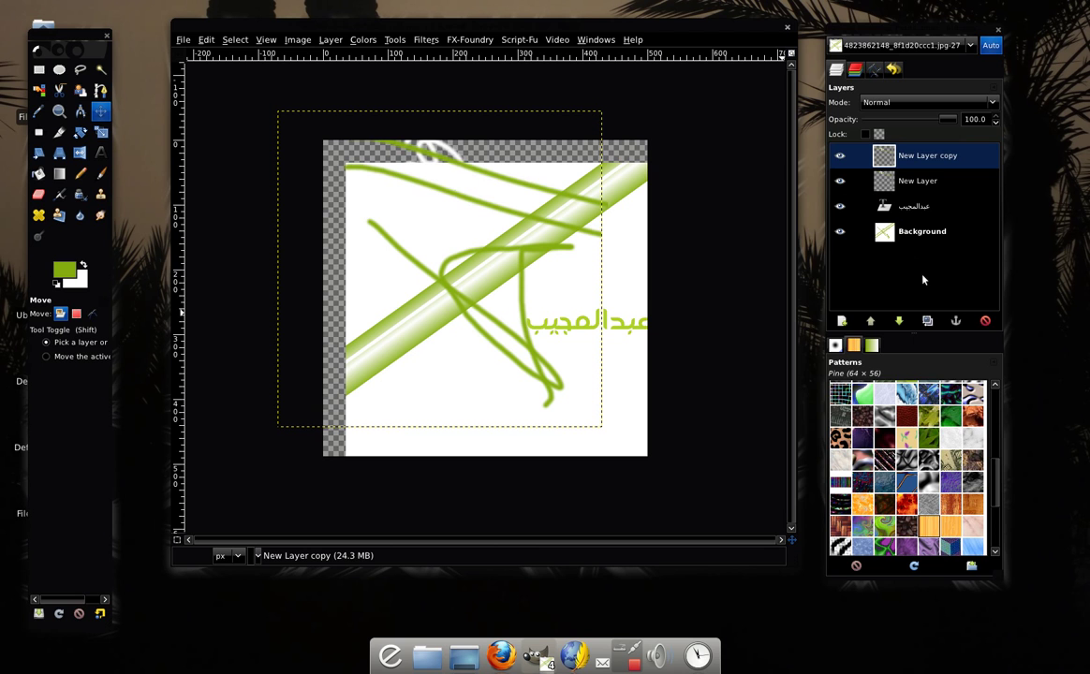
left_click(927, 321)
left_click_drag(487, 210, 480, 241)
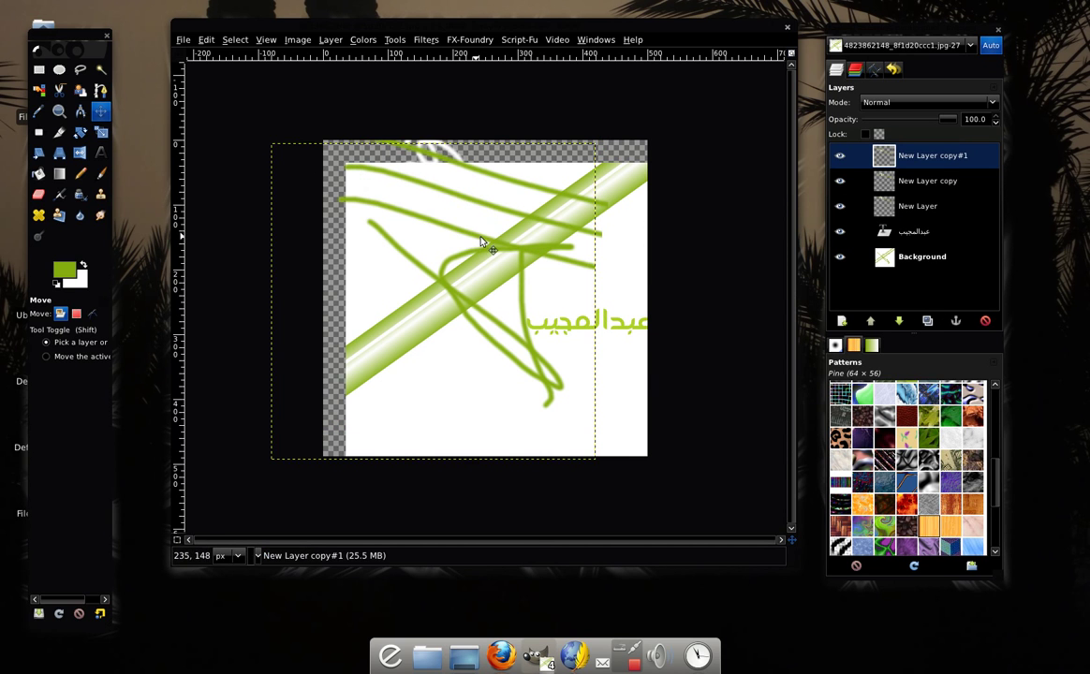
- Duplicate and reorder the Arabic text layer, then delete both text layers
left_click(908, 231)
left_click(927, 320)
mouse_move(599, 324)
left_mouse_down()
mouse_move(596, 335)
mouse_move(612, 341)
left_mouse_up()
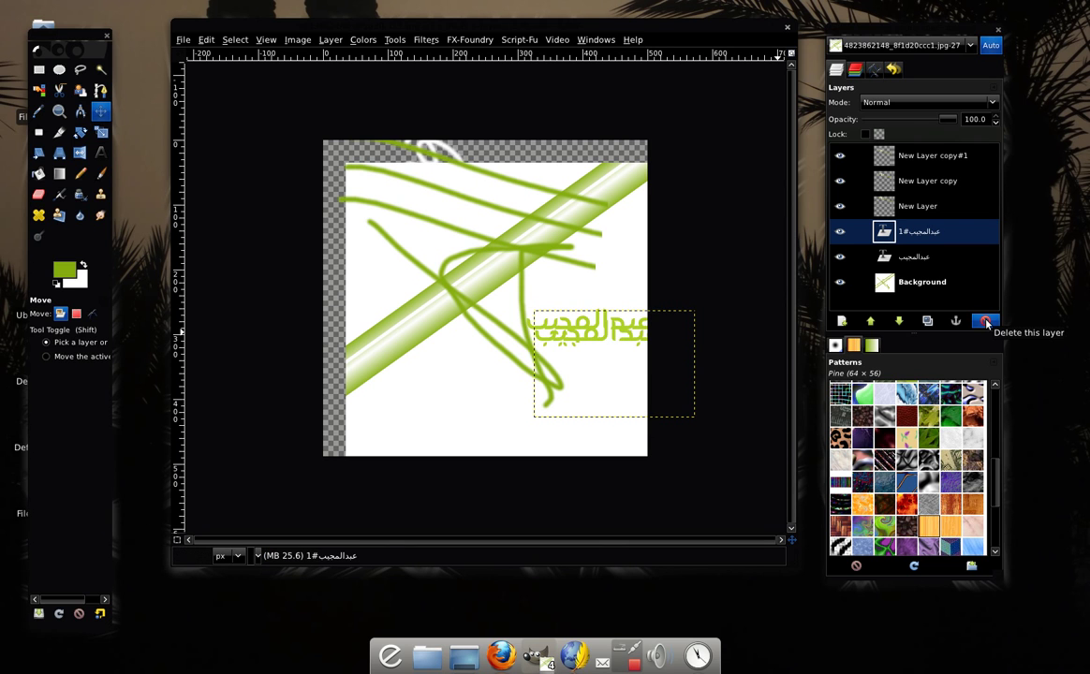
left_click_drag(903, 233, 896, 196)
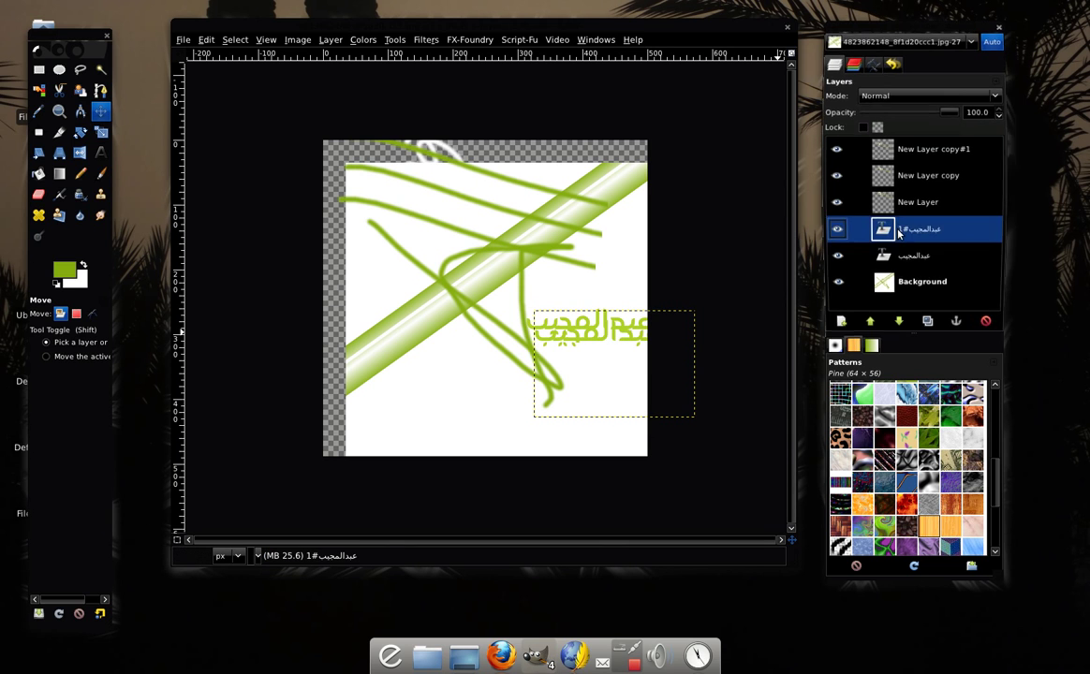
left_click(898, 321)
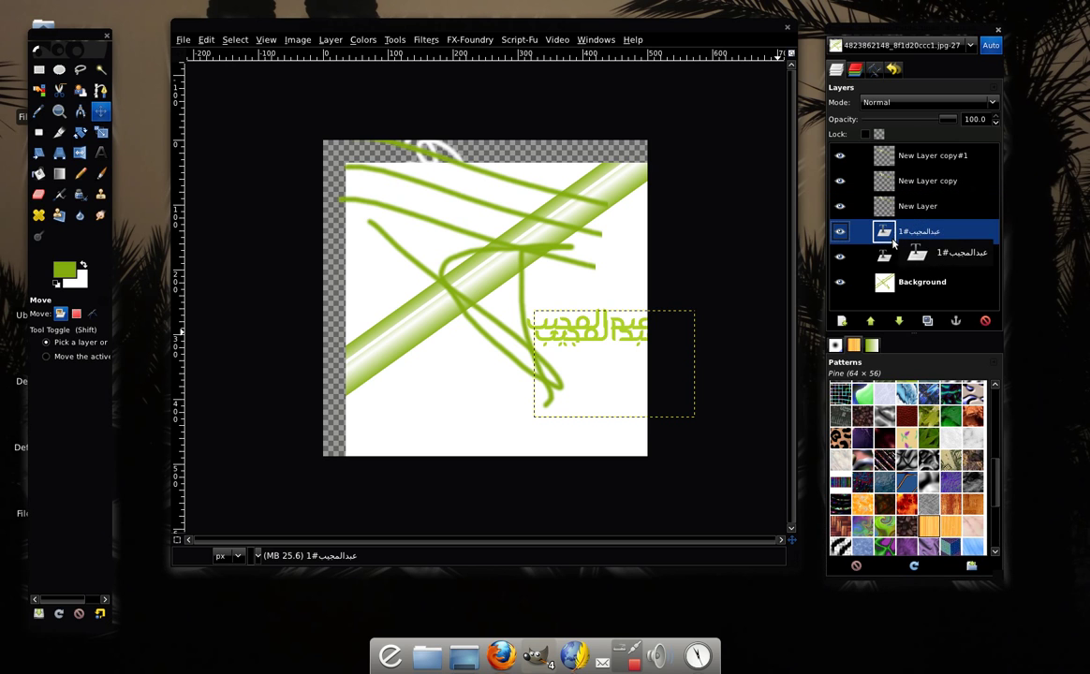
left_click(985, 321)
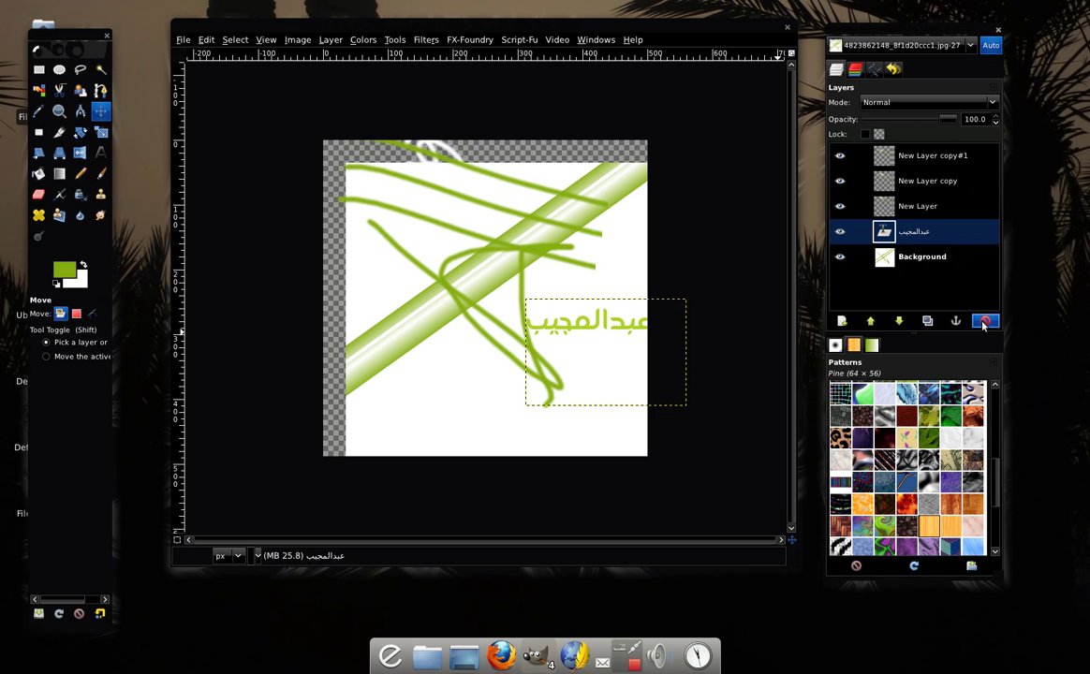
left_click(985, 322)
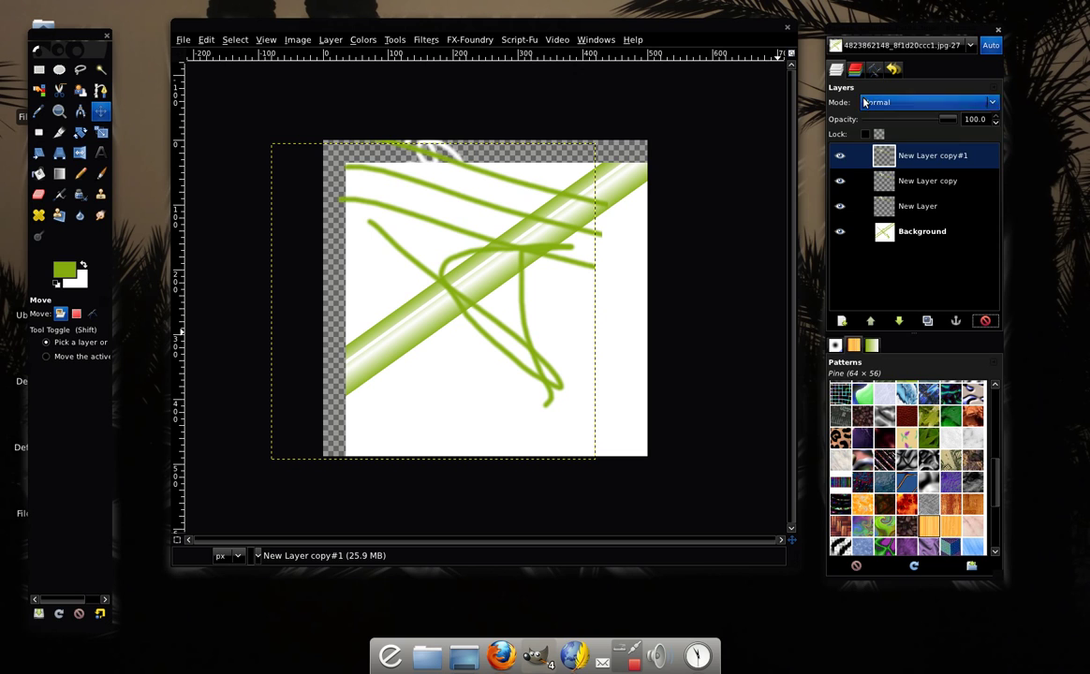
- Browse the Channels and Paths lists, then show the Undo History with recent Remove Layer steps
left_click(855, 70)
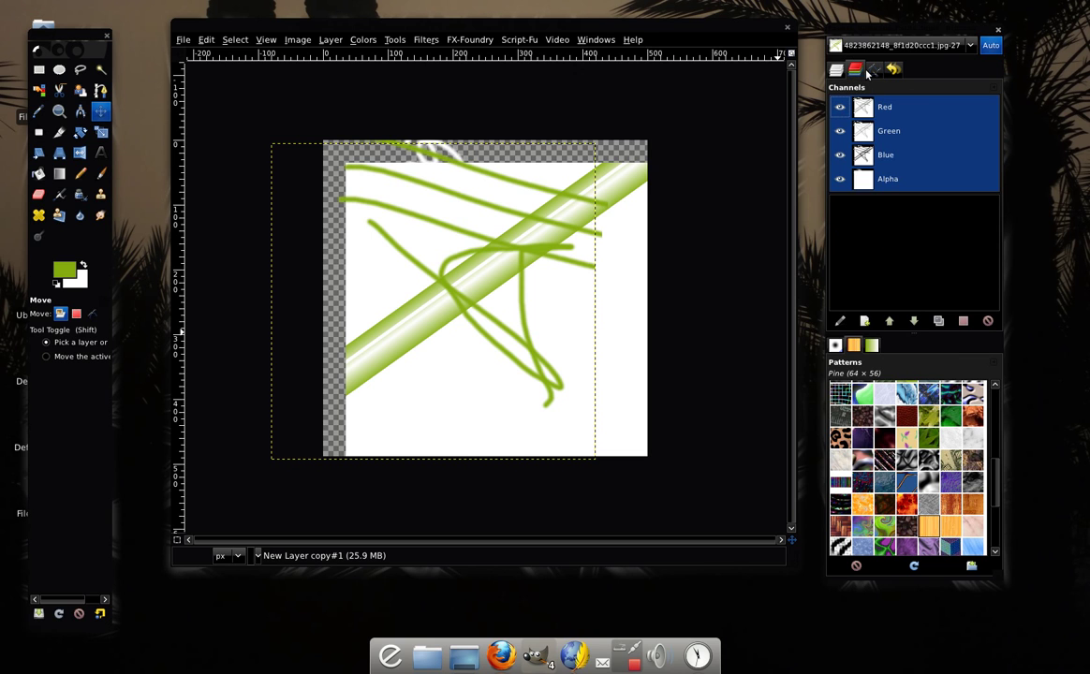
left_click(874, 70)
left_click(855, 71)
left_click(874, 71)
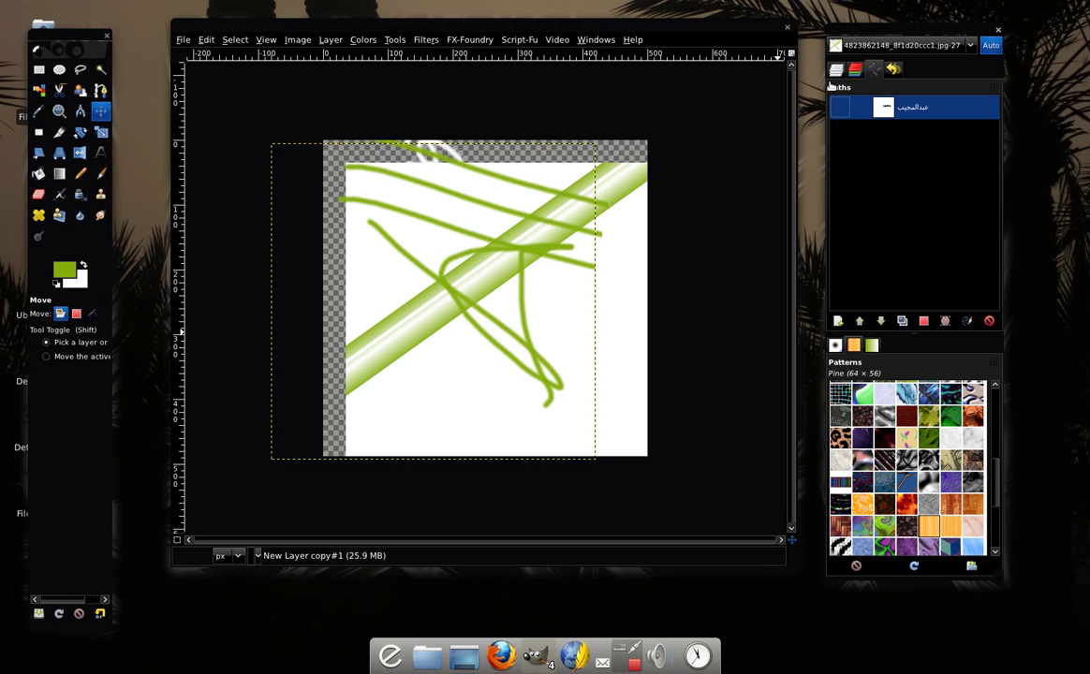
left_click(893, 69)
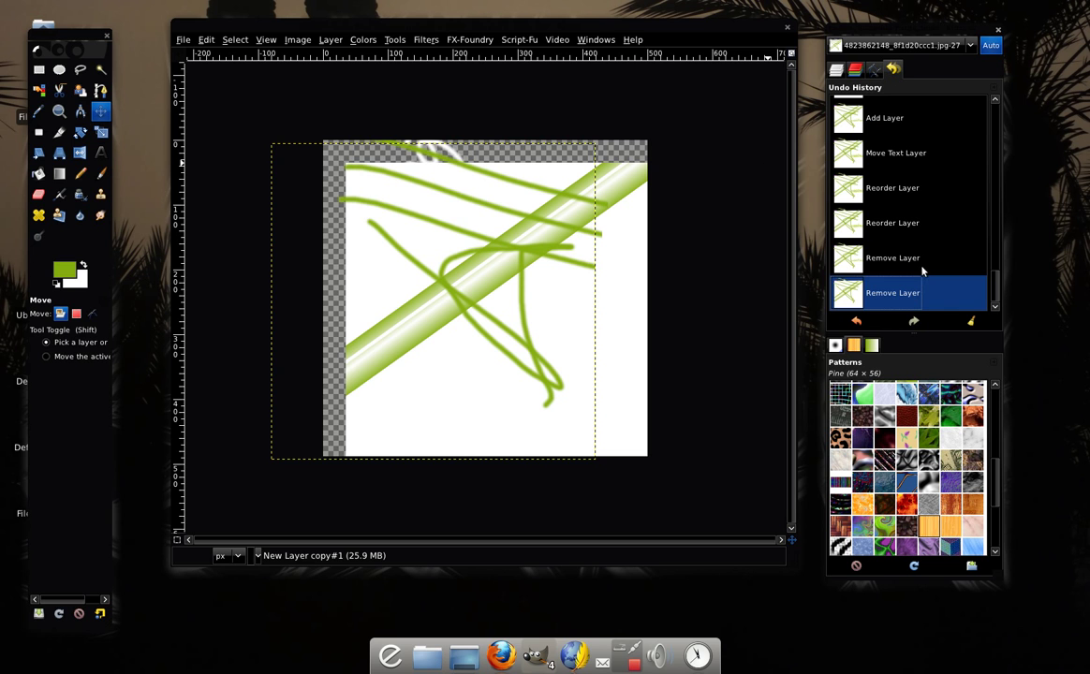
mouse_move(995, 288)
left_mouse_down()
mouse_move(996, 143)
mouse_move(986, 285)
mouse_move(988, 112)
mouse_move(984, 321)
mouse_move(993, 140)
left_mouse_up()
- Step through the undo history, ending at the Select by Color state
key("i")
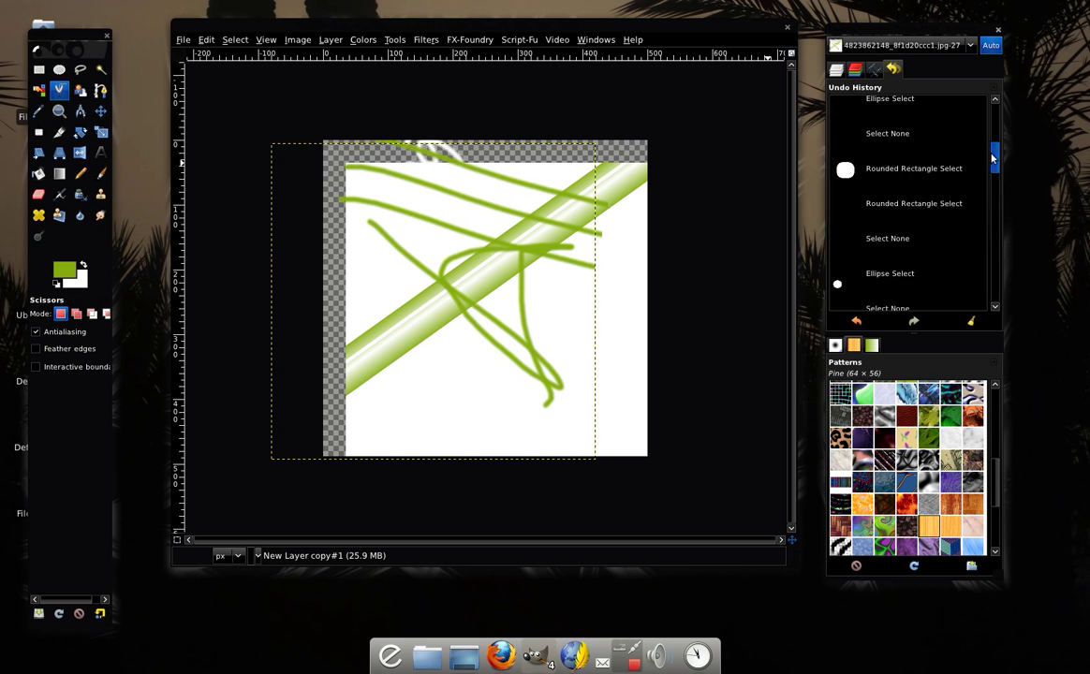
left_click(937, 165)
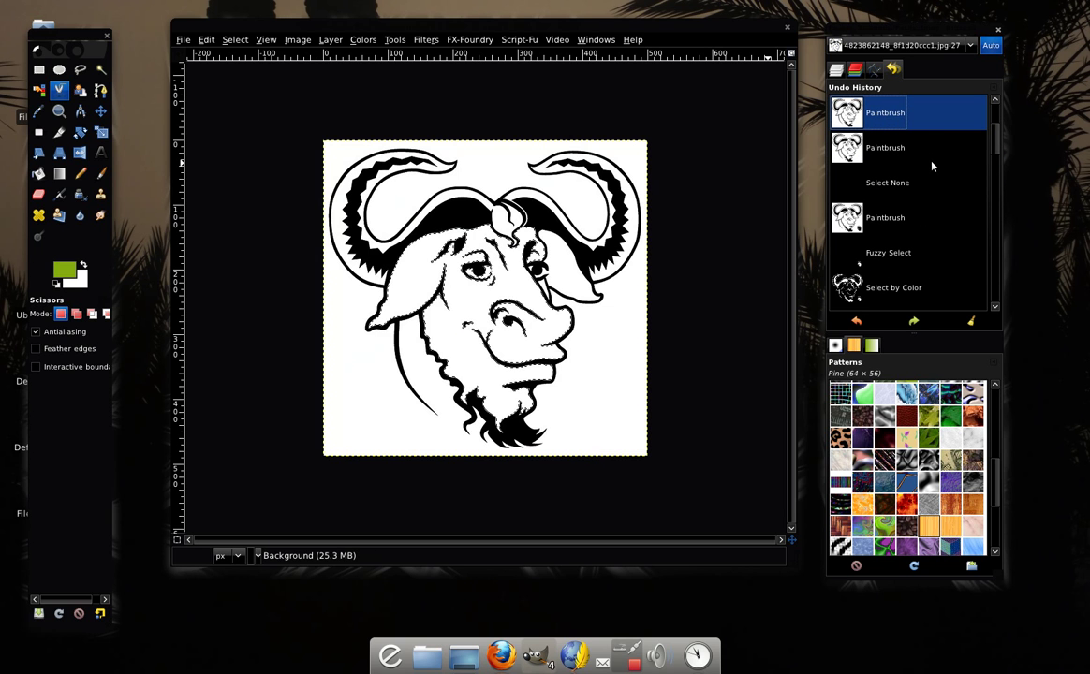
mouse_move(996, 139)
left_mouse_down()
mouse_move(990, 322)
mouse_move(994, 144)
left_mouse_up()
left_click(955, 292)
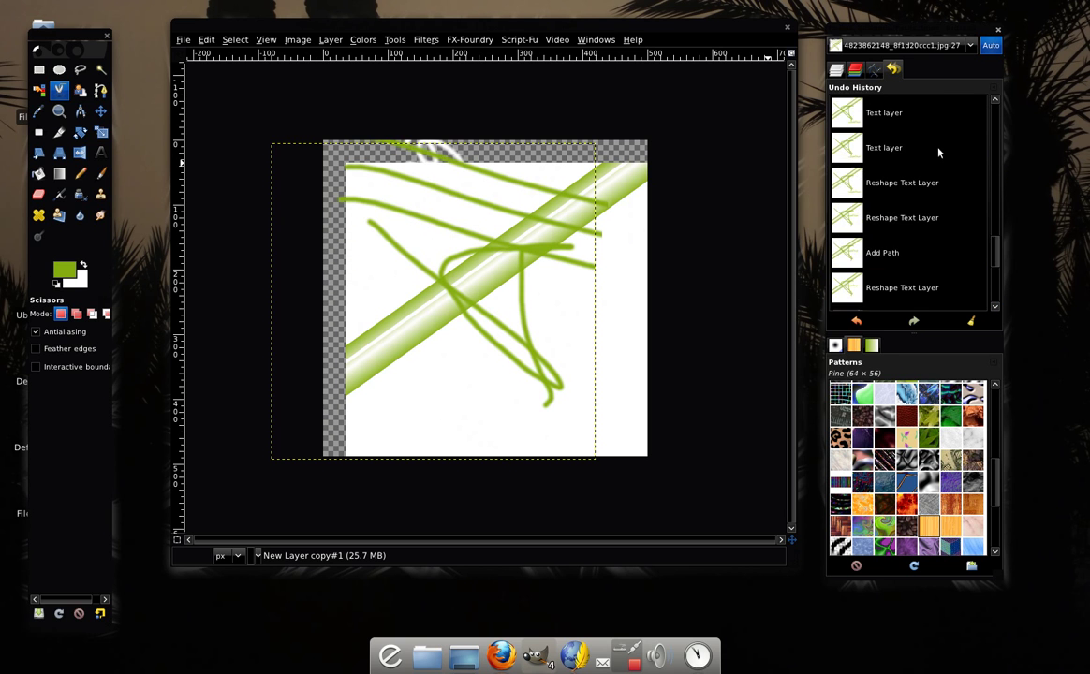
left_click(936, 178)
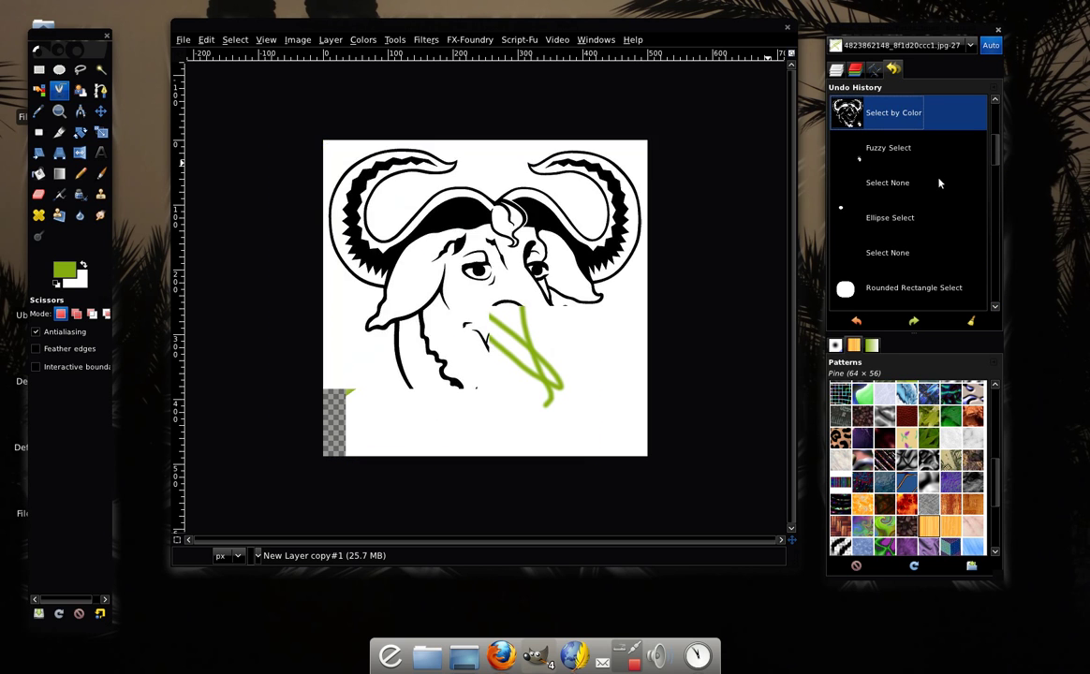
- Paint a small green mark on the left cheek and reposition the Undo History dock
left_click(100, 174)
left_click(379, 310)
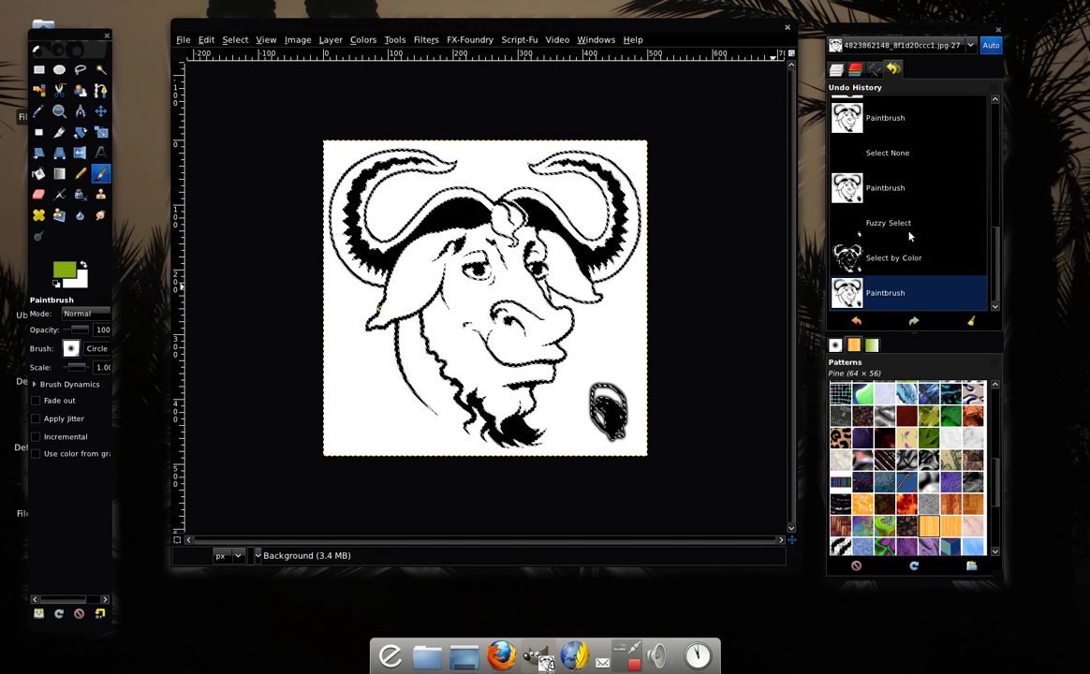
left_click_drag(999, 261, 999, 110)
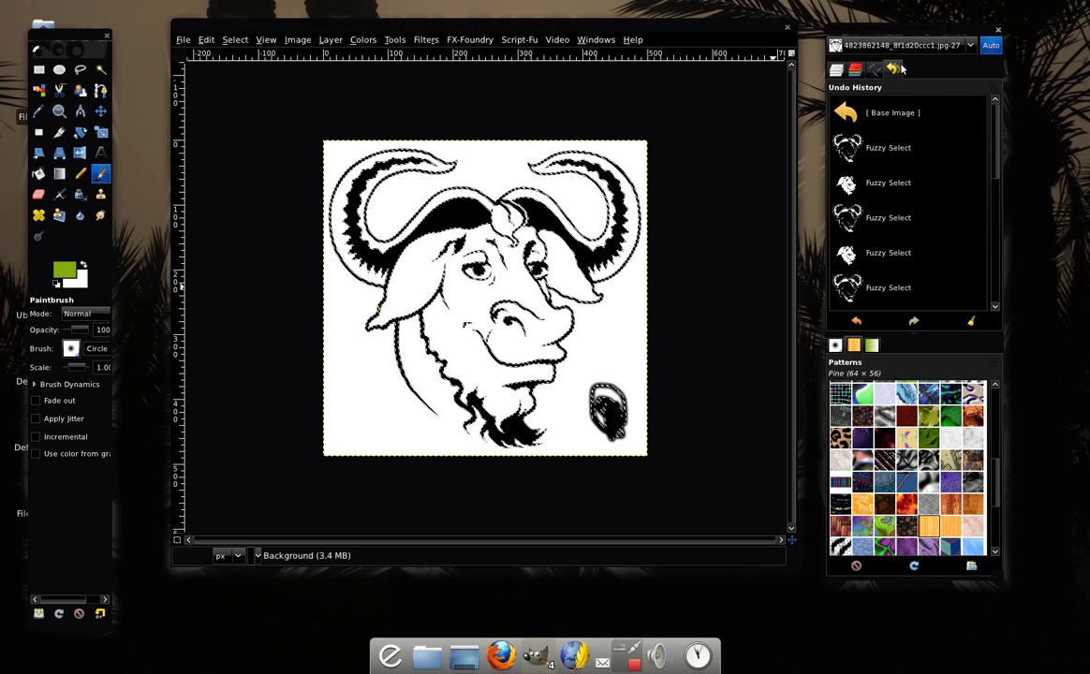
left_click_drag(878, 28, 891, 4)
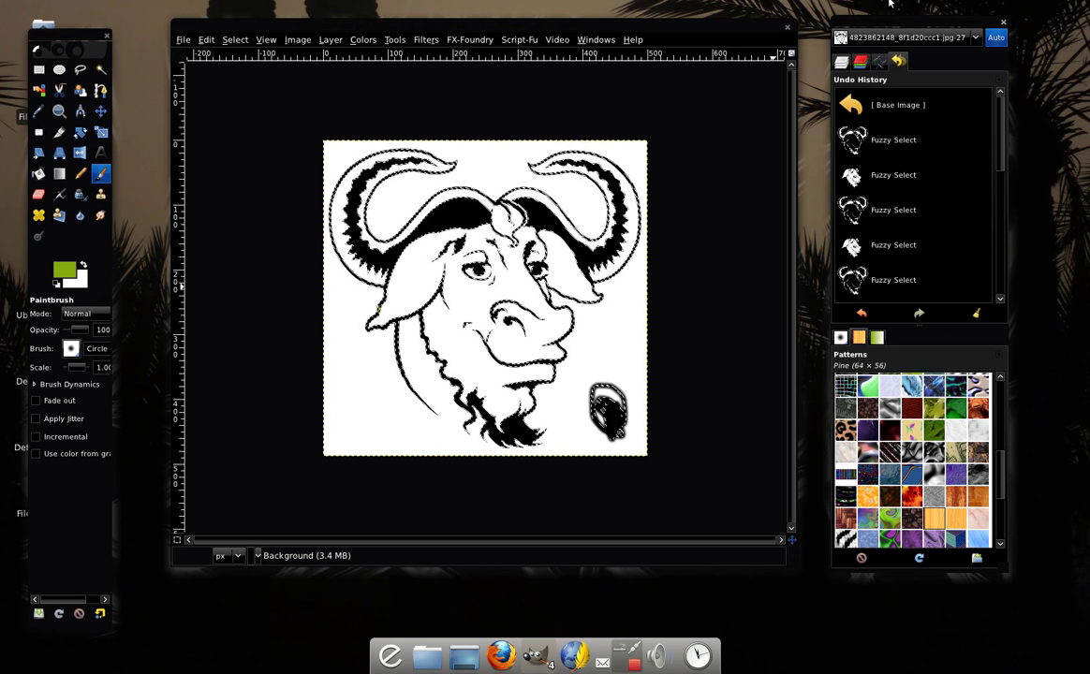
left_click(395, 39)
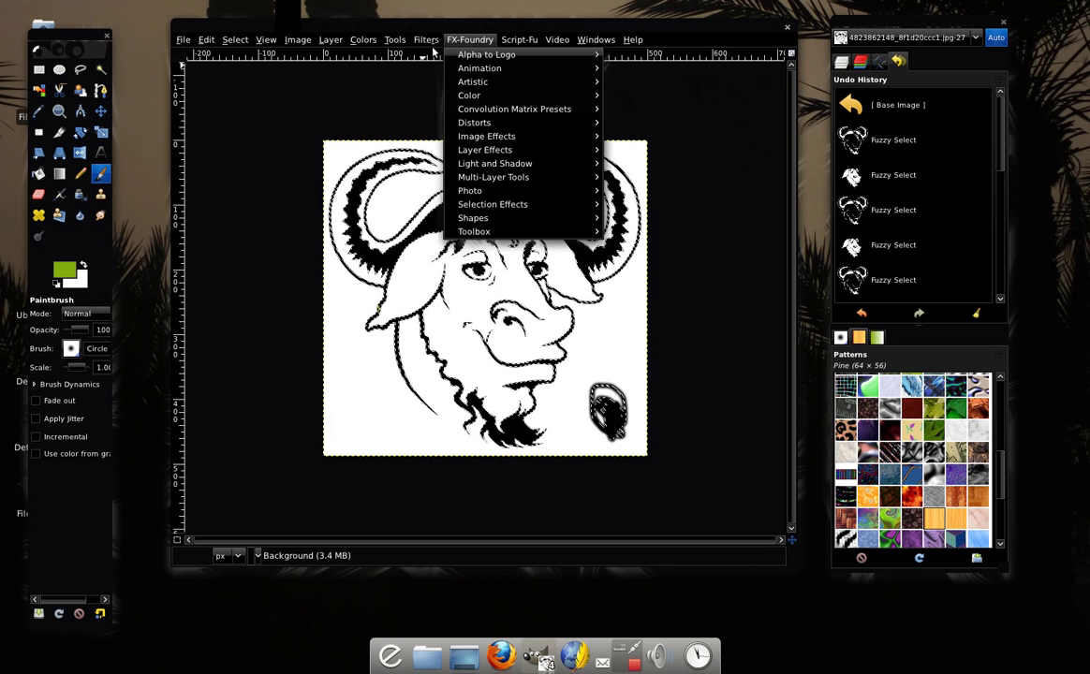
mouse_move(463, 141)
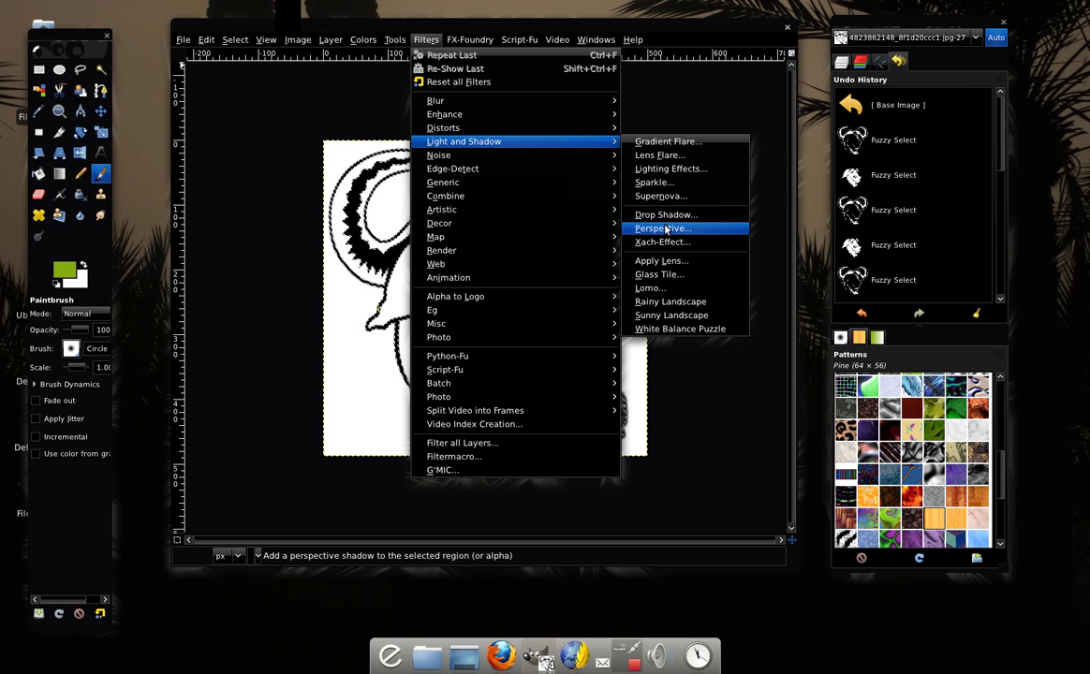
- Close the Filters menu without applying anything and spin the desktop into its 3D cube view
left_click(610, 34)
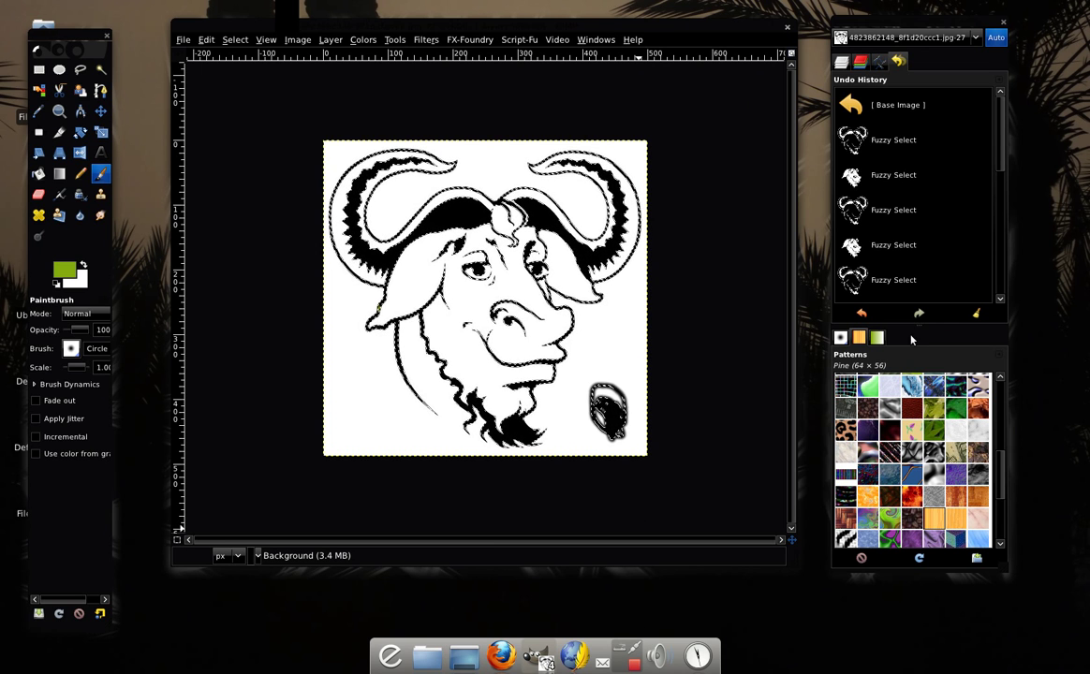
key("ctrl+alt+Left")
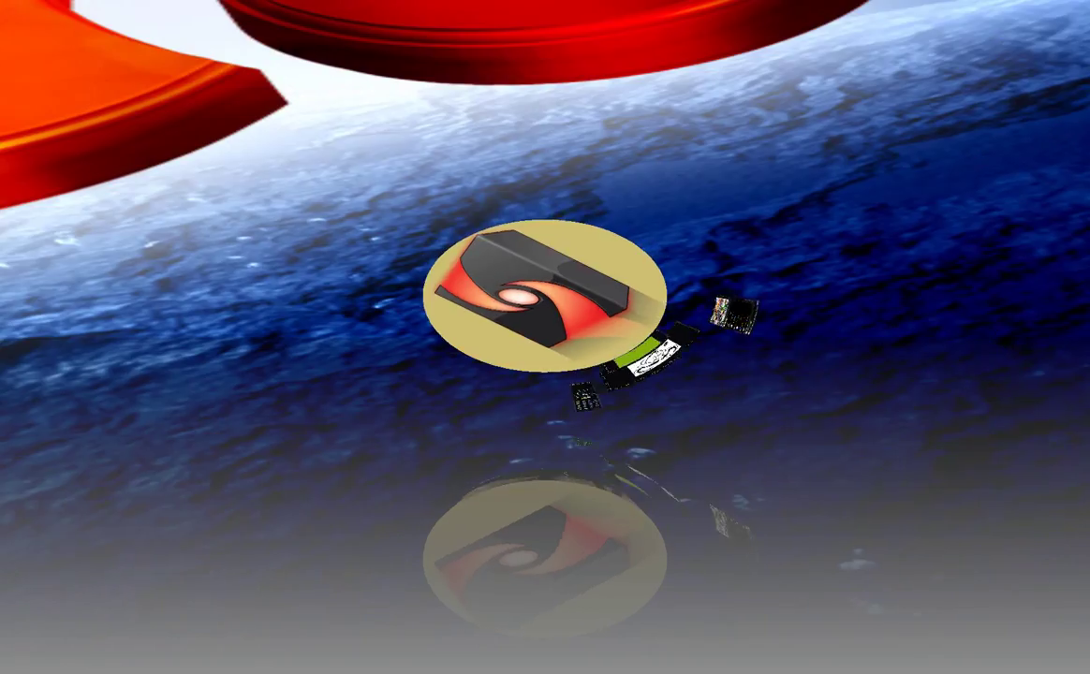